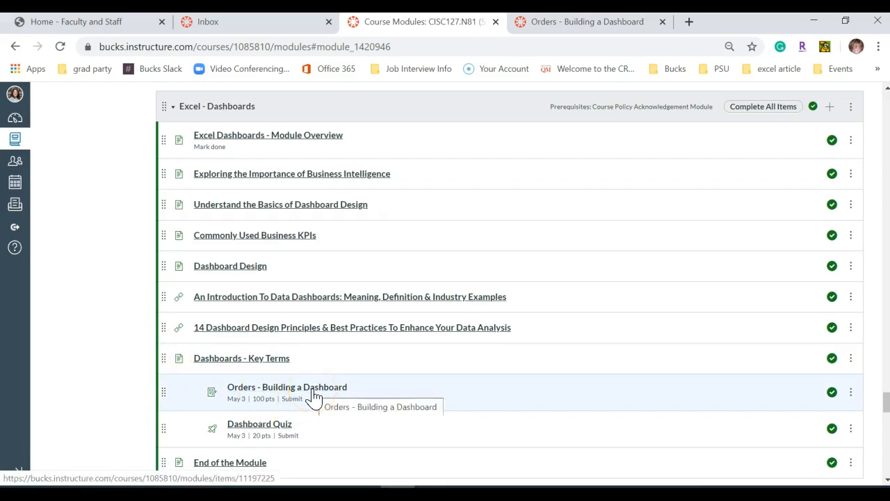
# Review the sample dashboard and grading rubric on the Orders - Building a Dashboard assignment page.
pyautogui.click(561, 23)
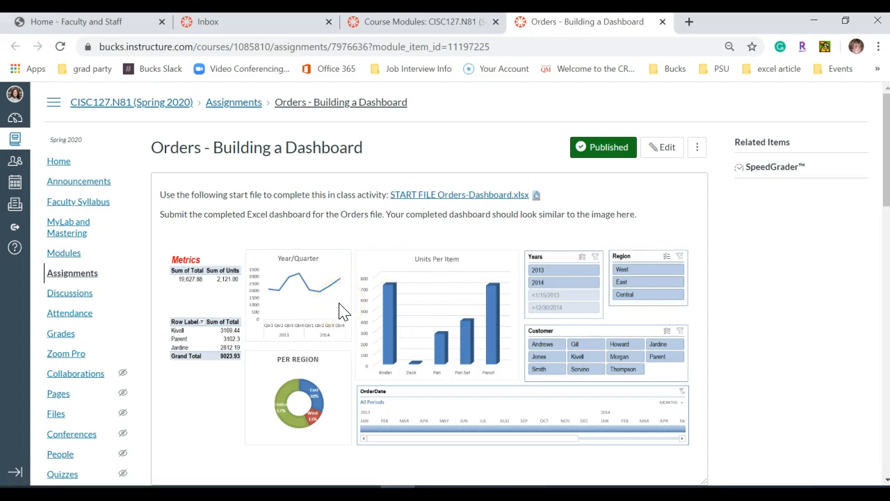
pyautogui.scroll(-7, 341, 311)
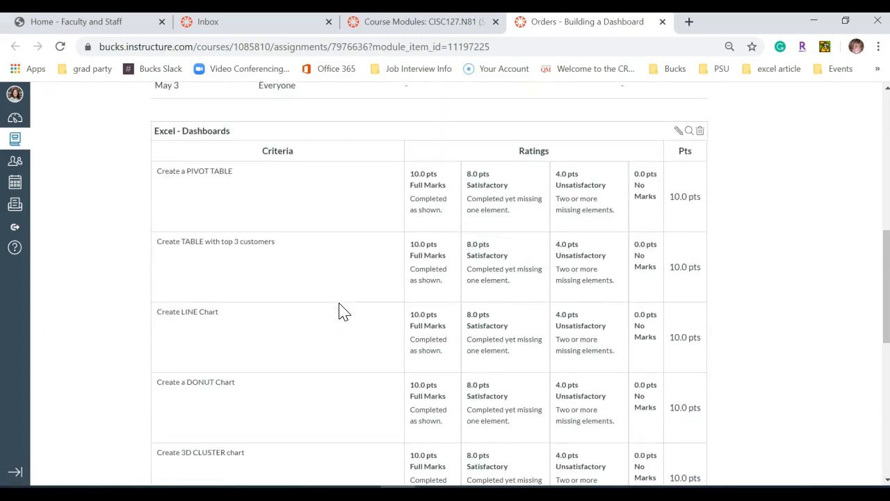
pyautogui.scroll(8, 331, 351)
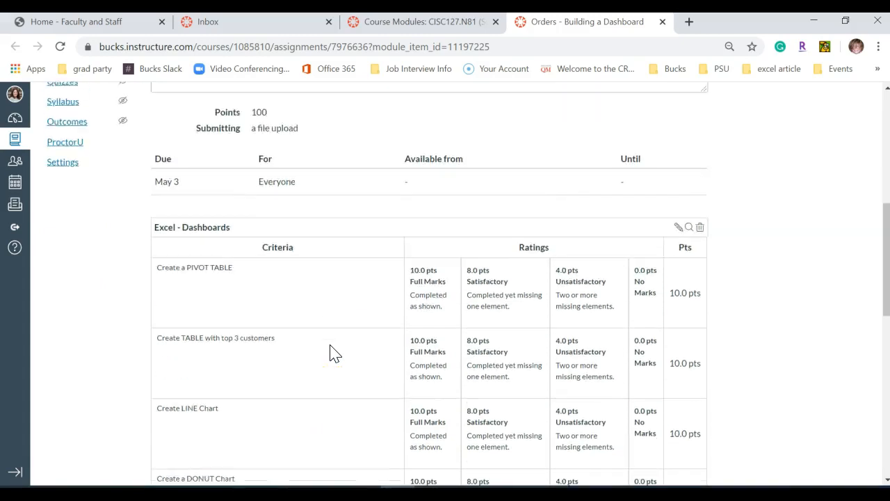
pyautogui.scroll(1, 333, 353)
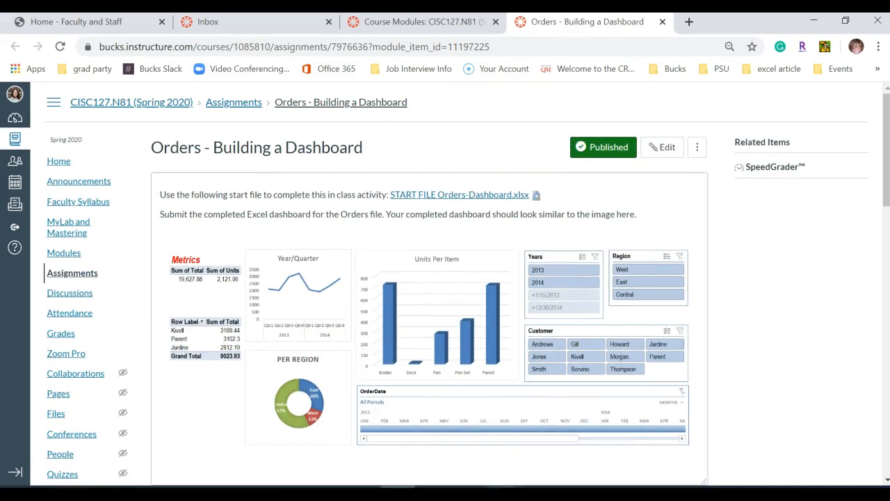
# Switch to START FILE Orders-Dashboard.xlsx in Excel and create a PivotTable from Data!$A$1:$G$44 on a new worksheet.
pyautogui.moveTo(487, 480)
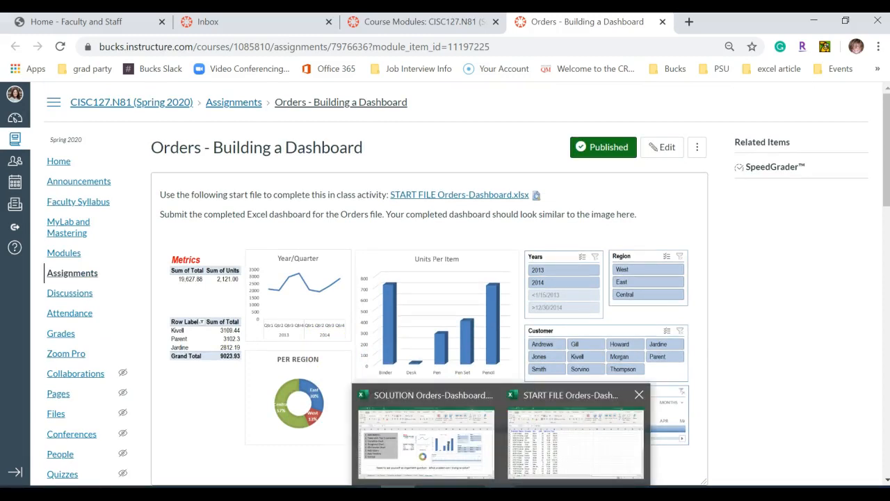
pyautogui.click(548, 462)
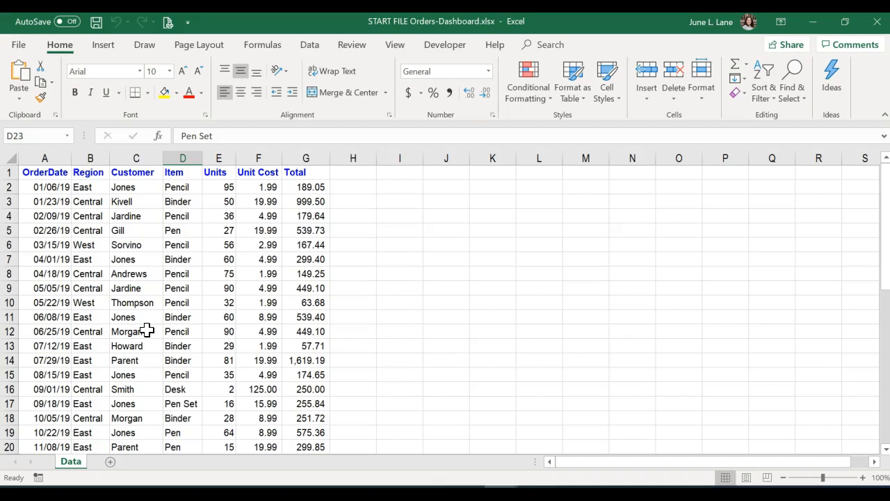
pyautogui.click(112, 48)
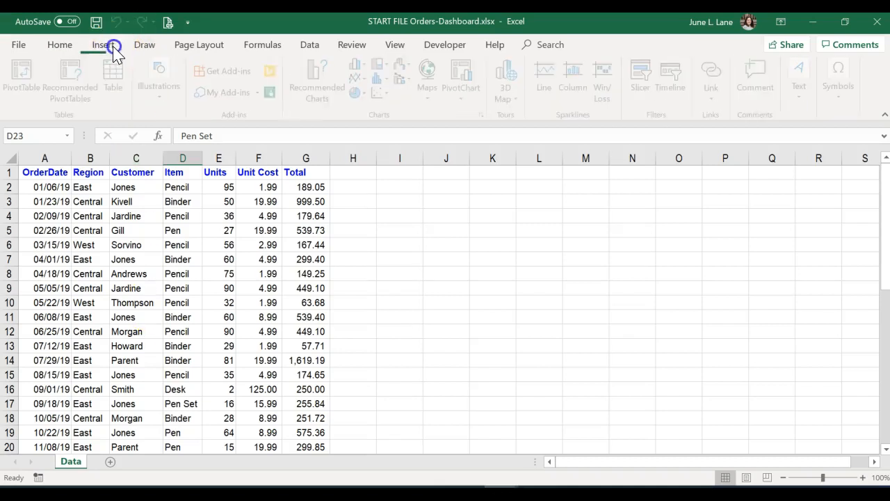
pyautogui.click(29, 81)
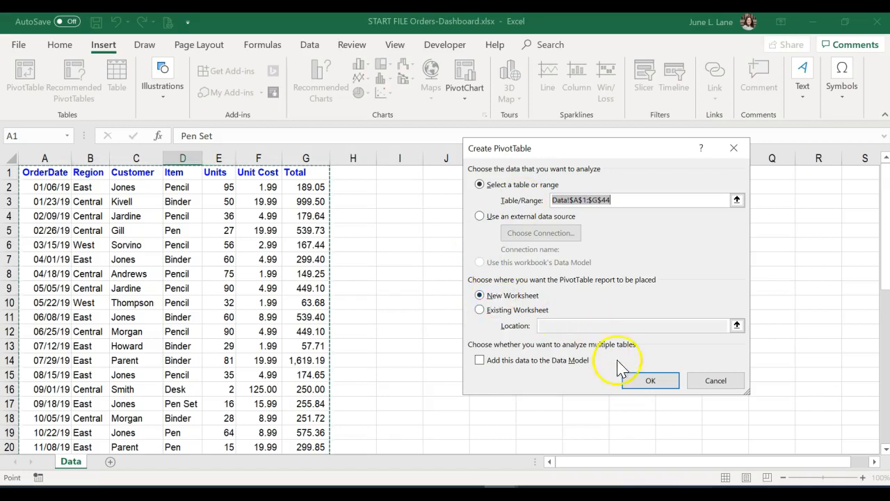
pyautogui.click(644, 387)
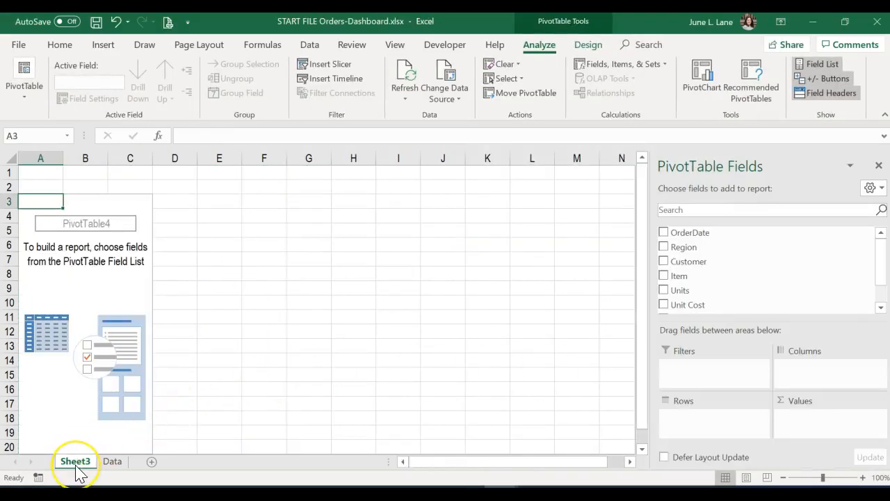
# Try to rename the new PivotTable sheet as Dashboard.
pyautogui.doubleClick(76, 465)
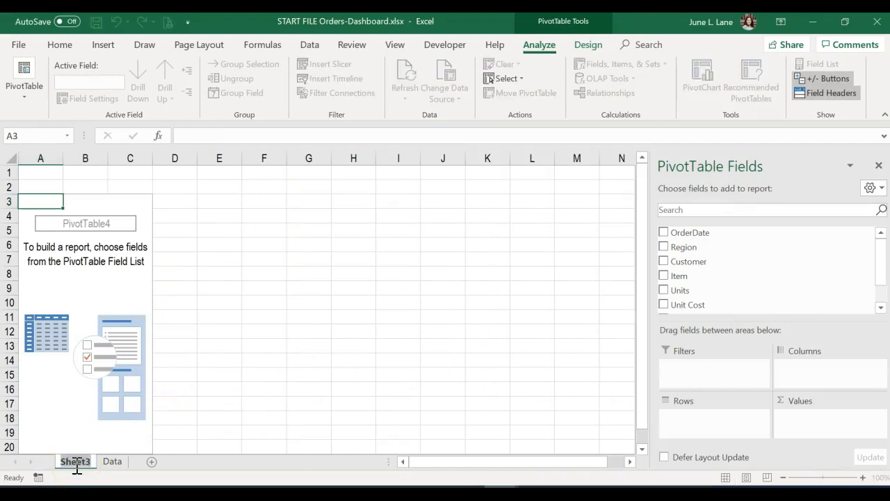
pyautogui.press('BackSpace')
pyautogui.write('Dashboard')
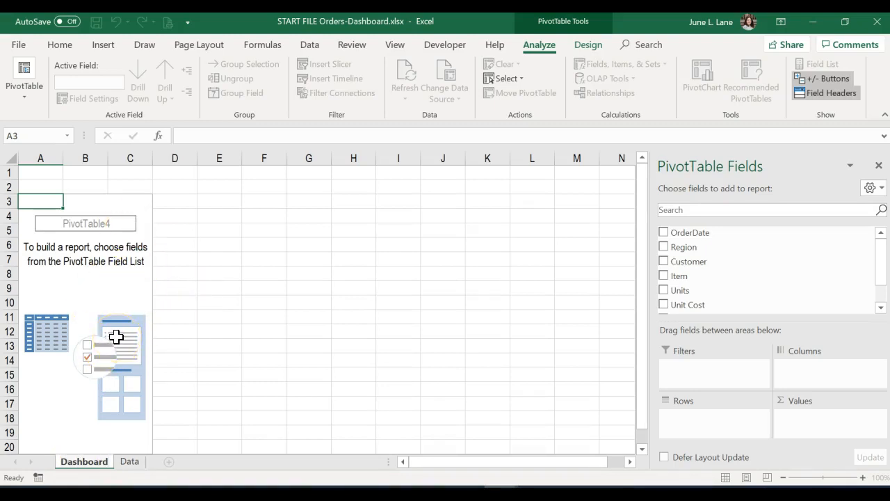
# Examine the Objectives sheet in the SOLUTION Orders-Dashboard workbook, then return to the START FILE workbook.
pyautogui.moveTo(497, 492)
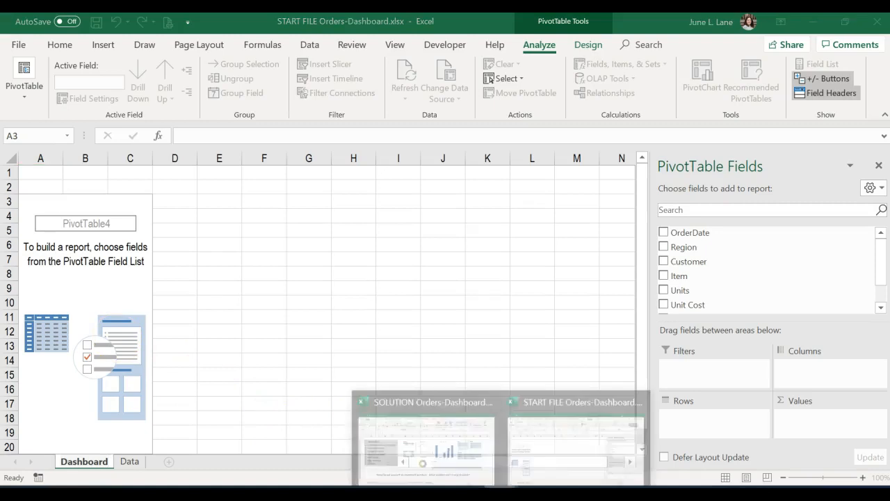
pyautogui.click(470, 475)
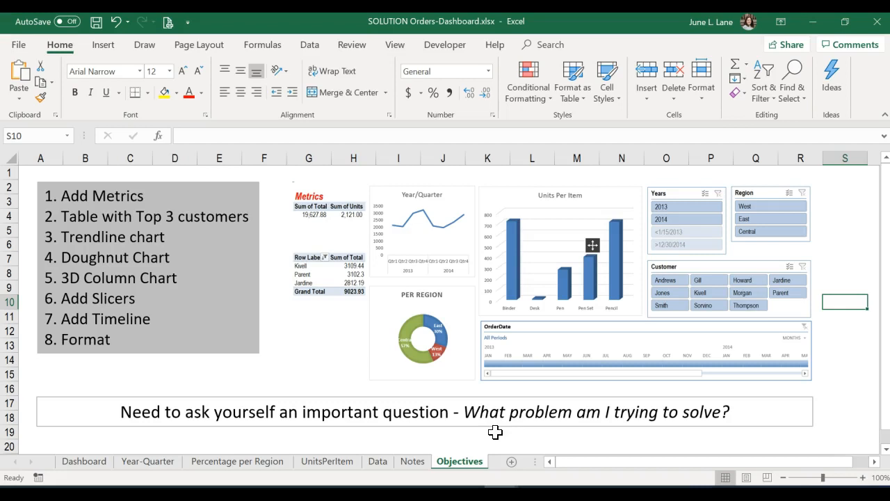
pyautogui.moveTo(518, 486)
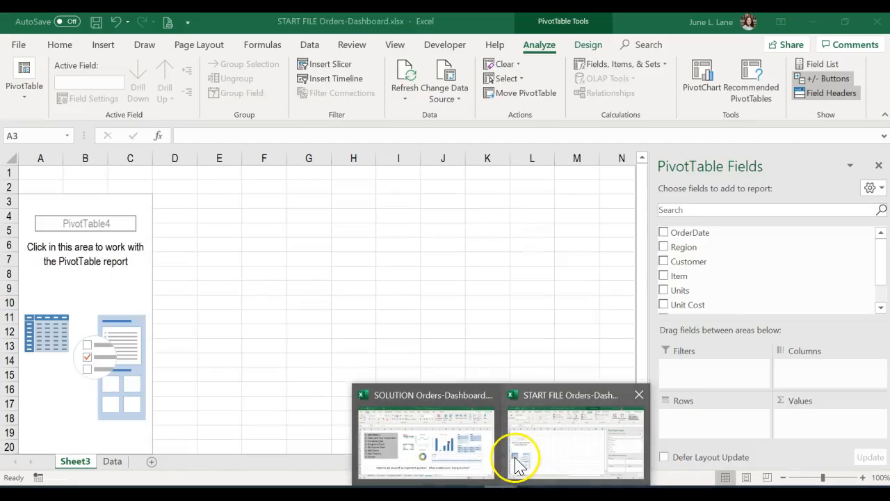
pyautogui.click(518, 465)
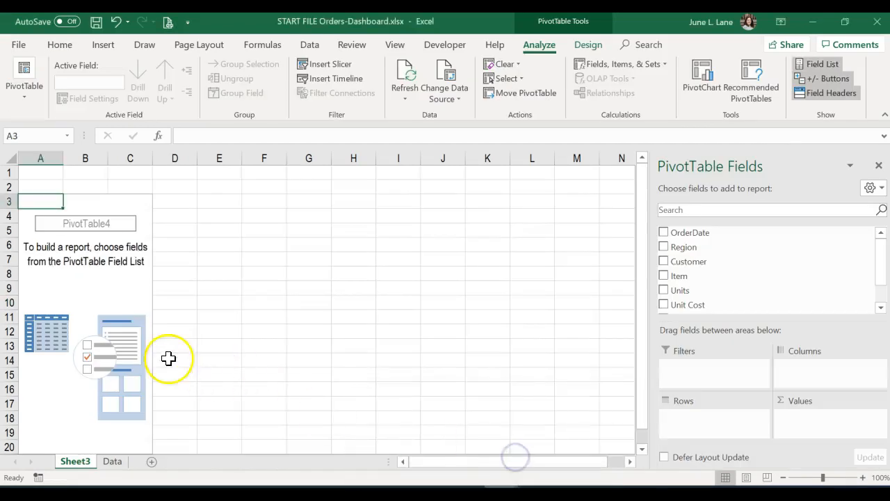
# Add the Total field to the Values area of the empty PivotTable.
pyautogui.click(86, 331)
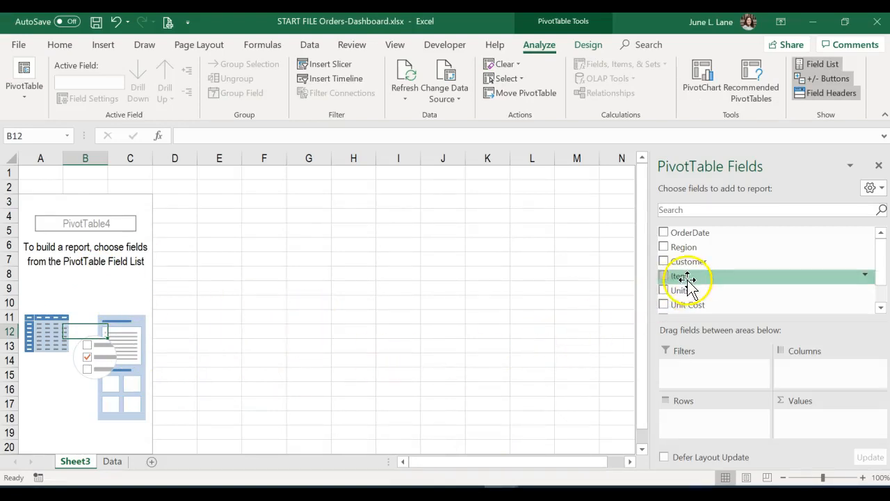
pyautogui.scroll(-1, 689, 292)
pyautogui.moveTo(687, 290); pyautogui.dragTo(797, 414)
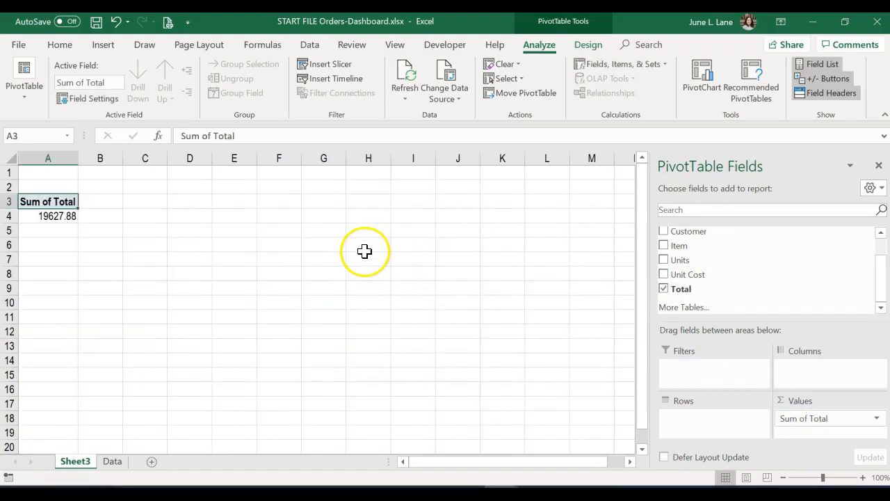
# Format the Sum of Total value as Number with 0 decimal places and a 1000 separator.
pyautogui.click(45, 215)
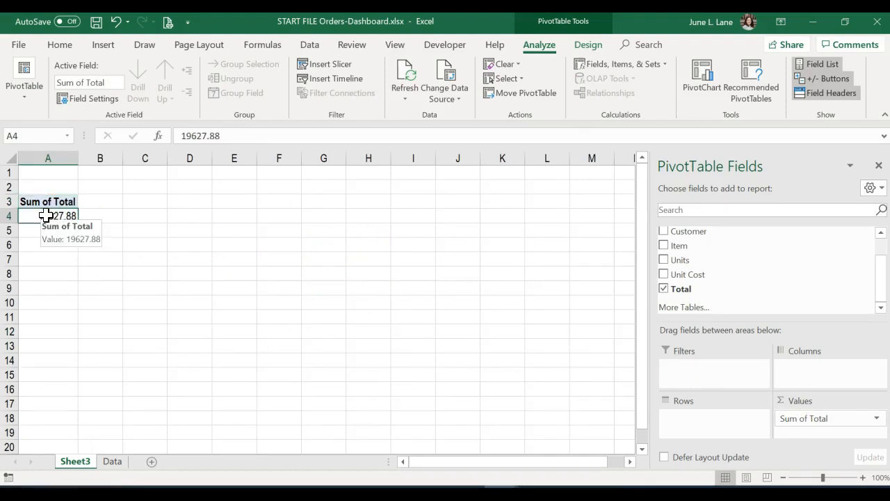
pyautogui.rightClick(45, 215)
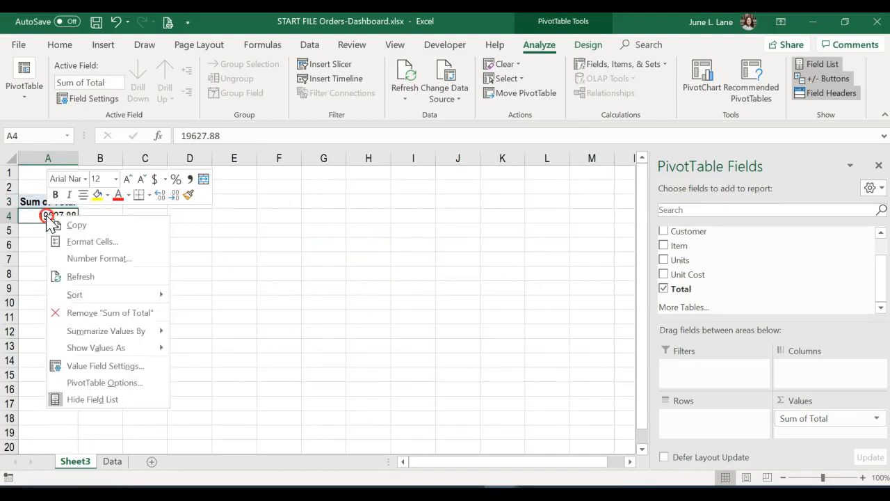
pyautogui.click(87, 260)
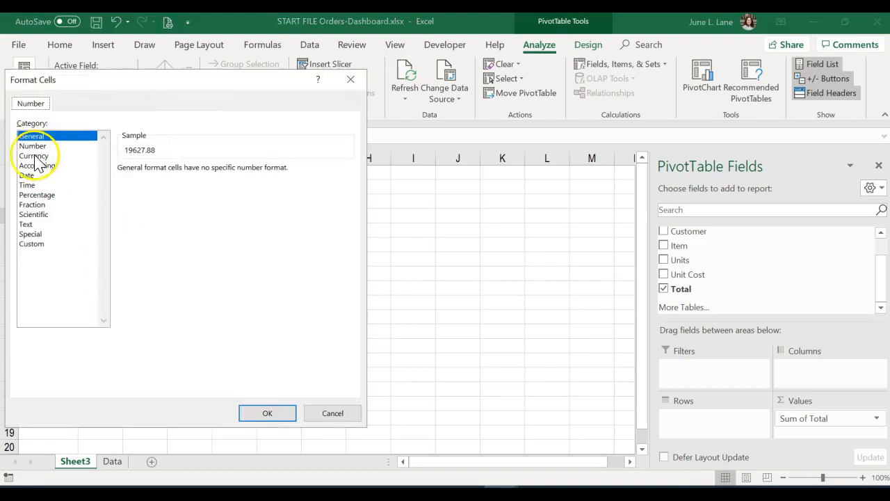
pyautogui.click(32, 146)
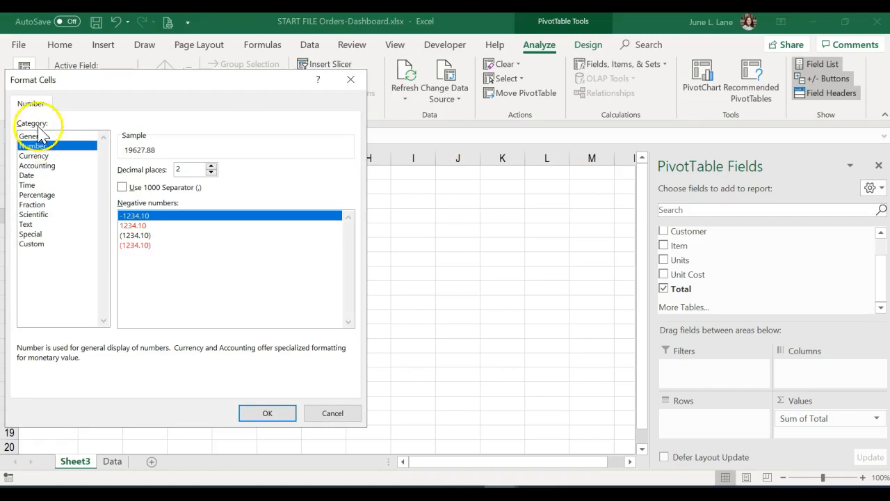
pyautogui.click(212, 173)
pyautogui.click(212, 172)
pyautogui.click(119, 187)
pyautogui.click(265, 415)
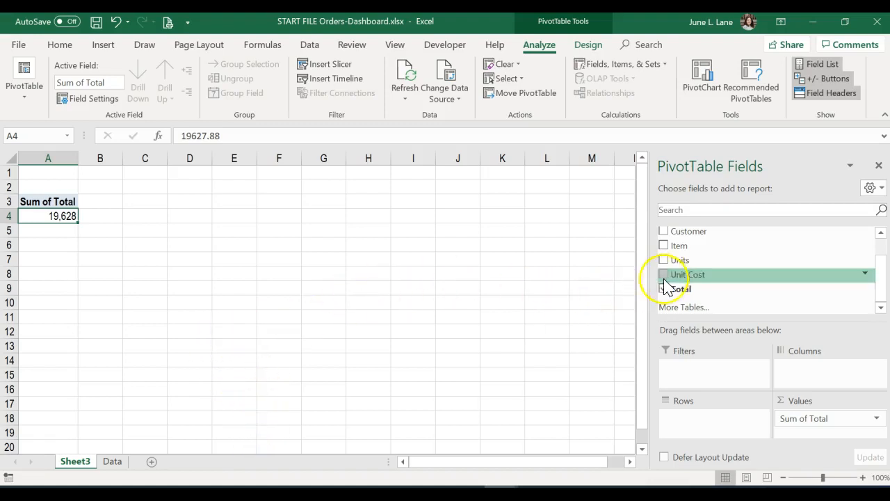
# Add the Units field to Values and format its sum as Number with 0 decimal places and a 1000 separator.
pyautogui.moveTo(682, 259); pyautogui.dragTo(811, 446)
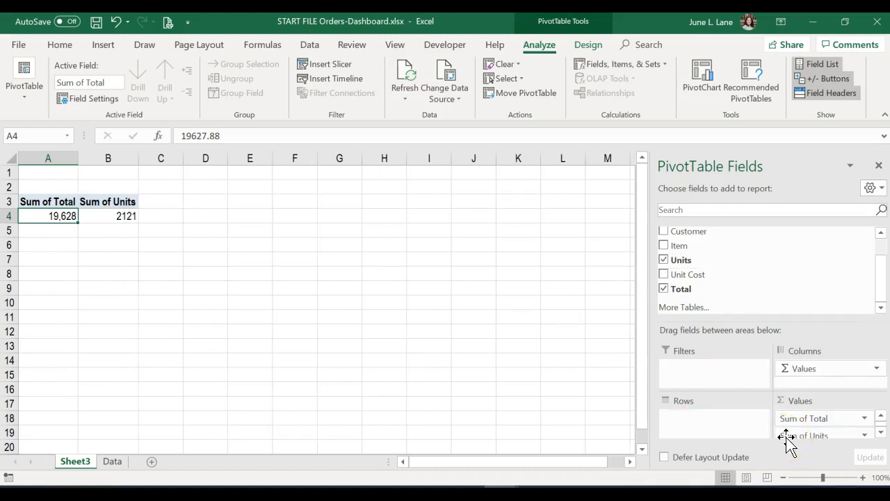
pyautogui.click(112, 216)
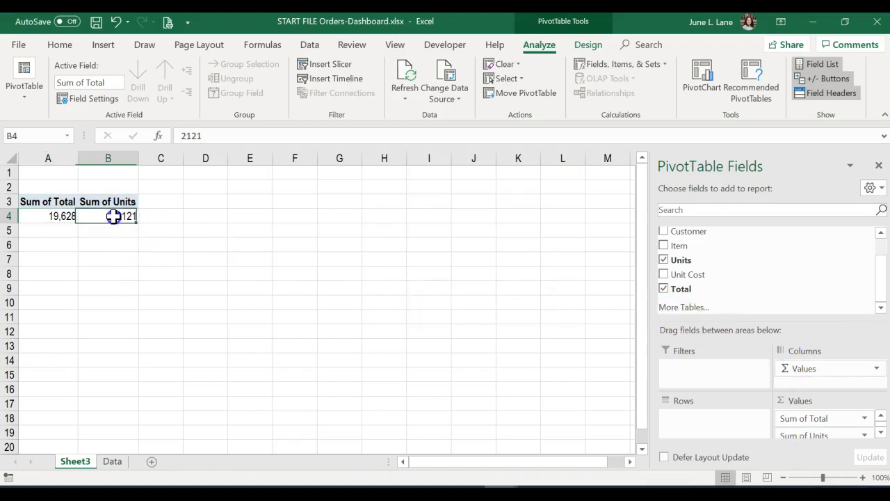
pyautogui.rightClick(112, 216)
pyautogui.click(140, 259)
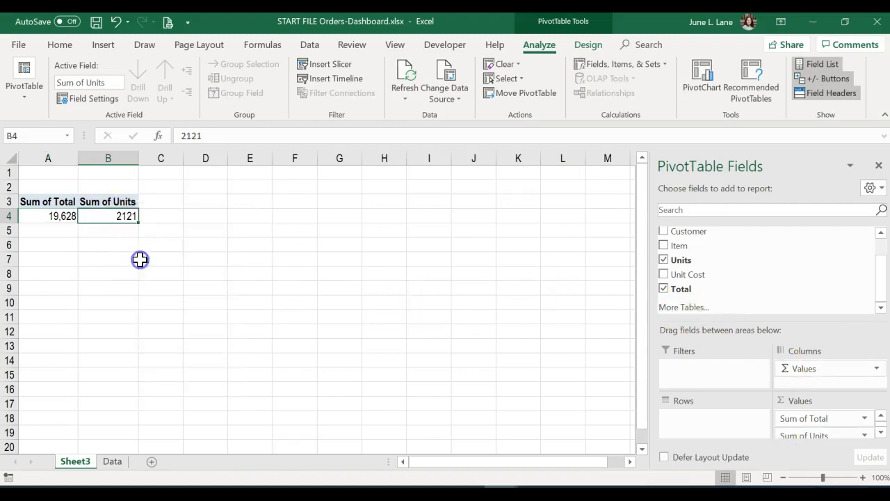
pyautogui.click(32, 146)
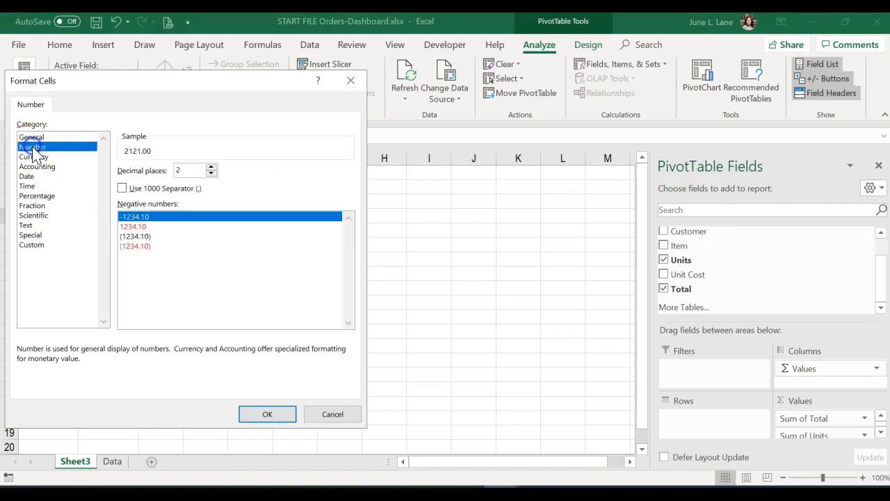
pyautogui.click(211, 173)
pyautogui.click(212, 173)
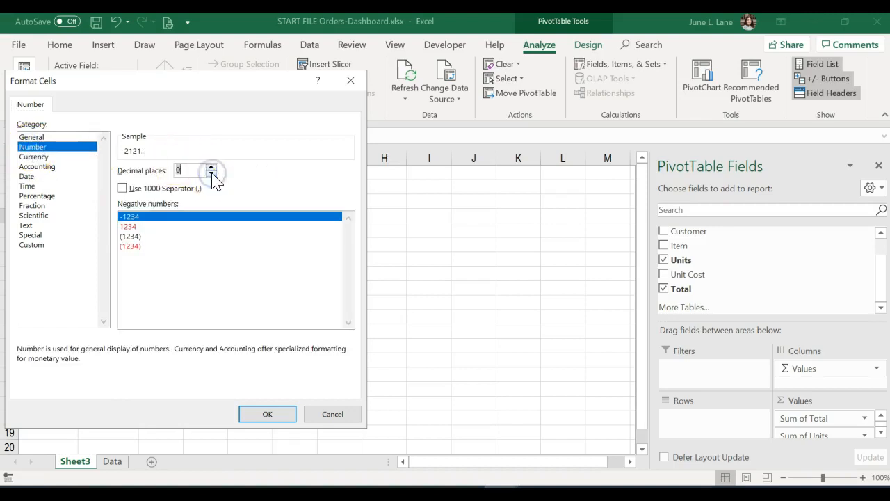
pyautogui.click(122, 191)
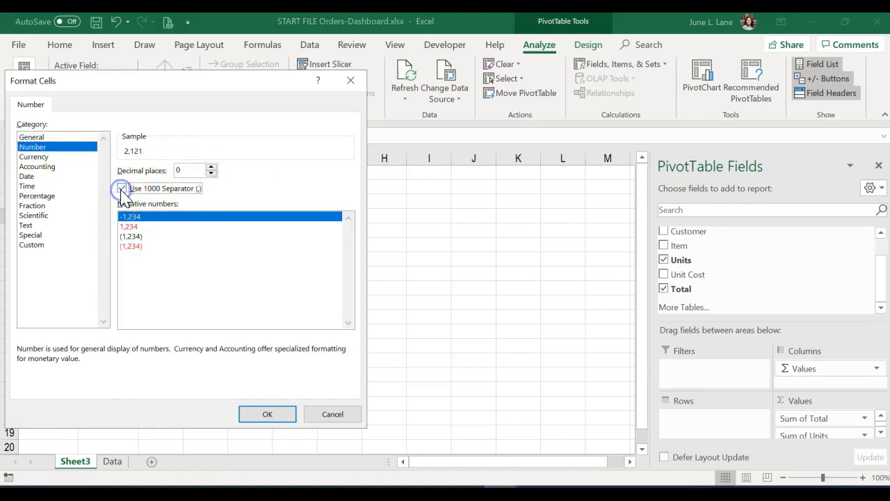
pyautogui.click(262, 414)
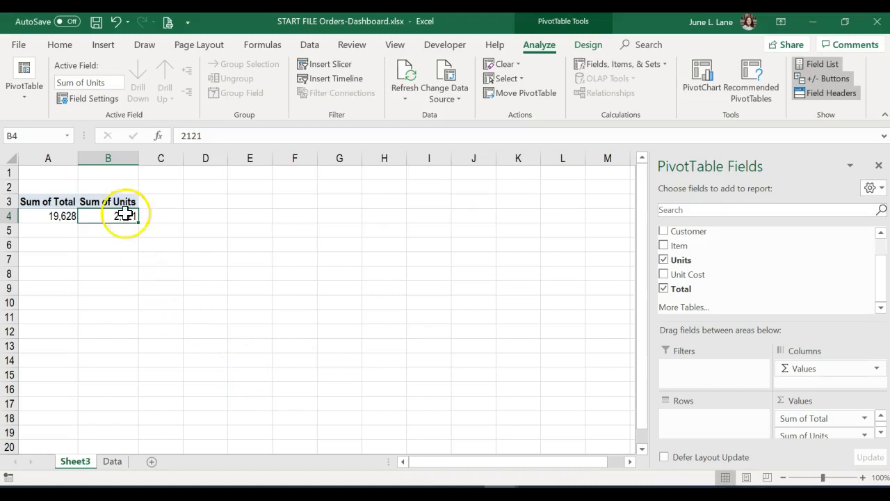
# Check which functions are available for summarizing the Sum of Units value.
pyautogui.rightClick(110, 215)
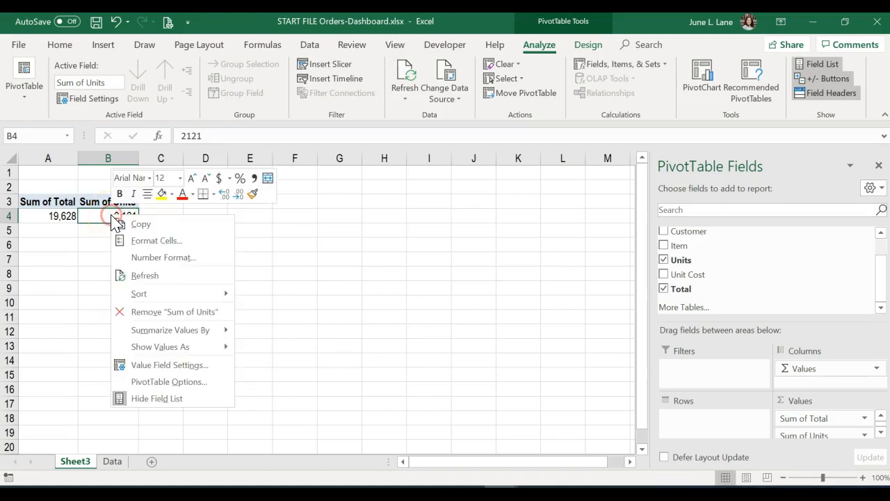
pyautogui.moveTo(163, 333)
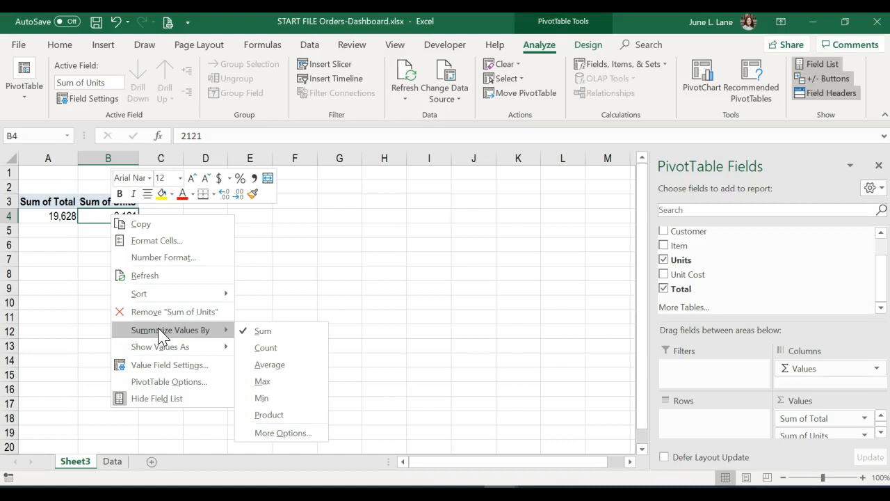
pyautogui.click(82, 214)
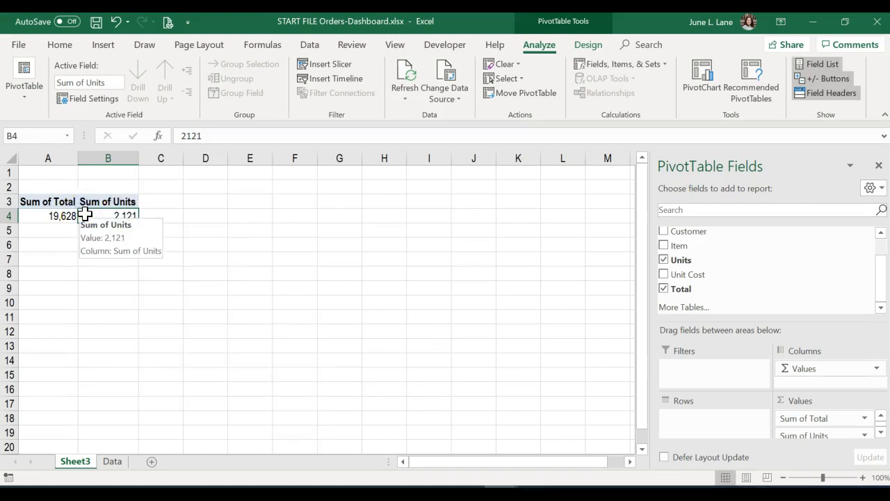
# Rename the Sheet3 worksheet as Dashboard.
pyautogui.click(38, 287)
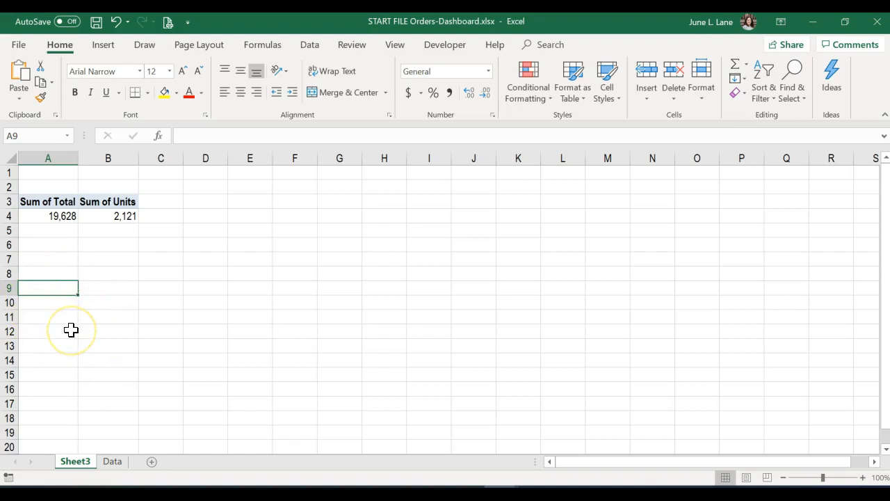
pyautogui.click(76, 463)
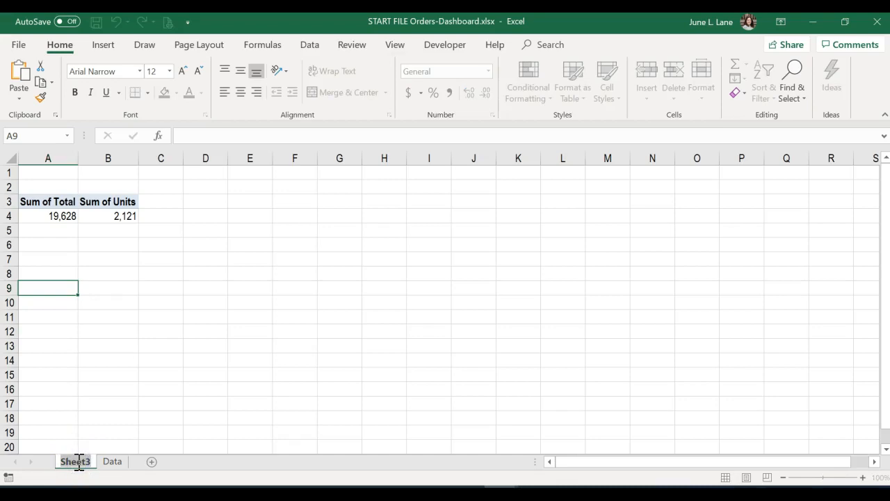
pyautogui.press('BackSpace')
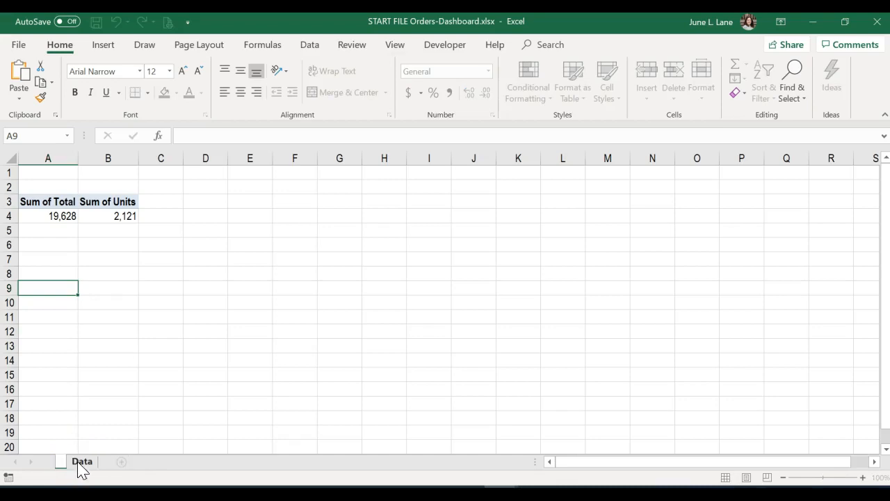
pyautogui.write('Dashboard')
pyautogui.press('Return')
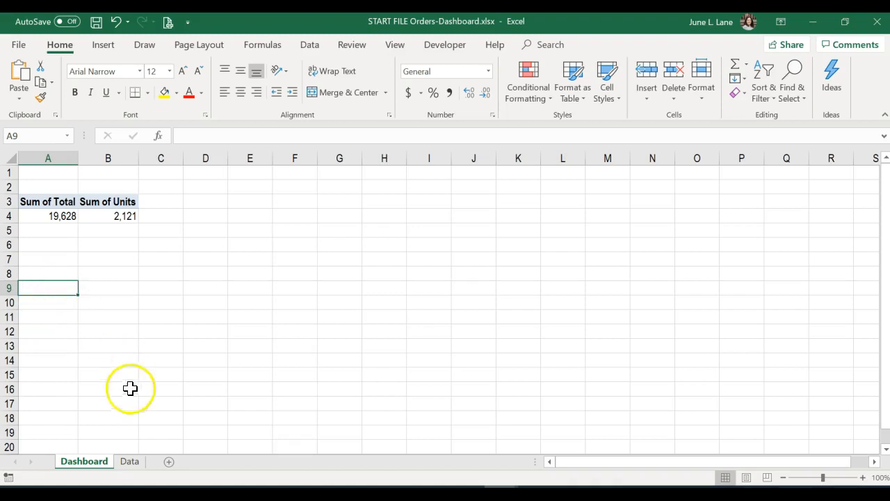
# Insert a PivotTable from the Data sheet range A1:G44 into the existing Dashboard sheet at cell A9.
pyautogui.click(129, 462)
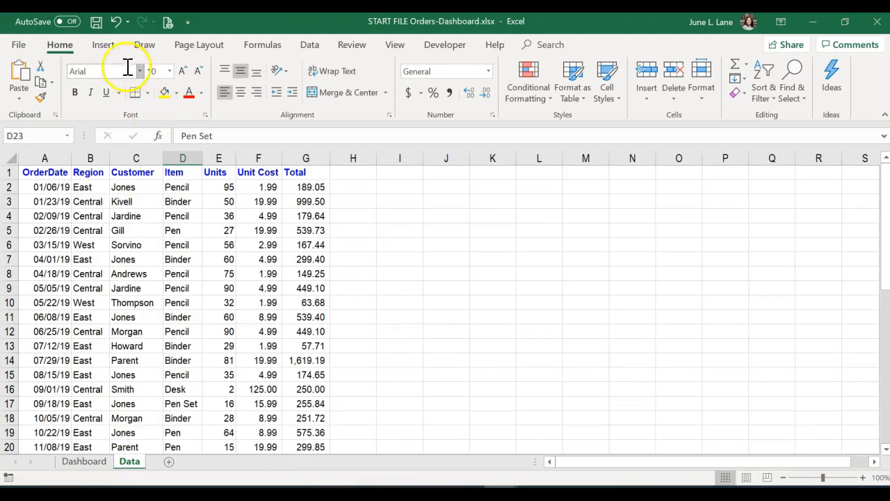
pyautogui.click(103, 44)
pyautogui.click(28, 75)
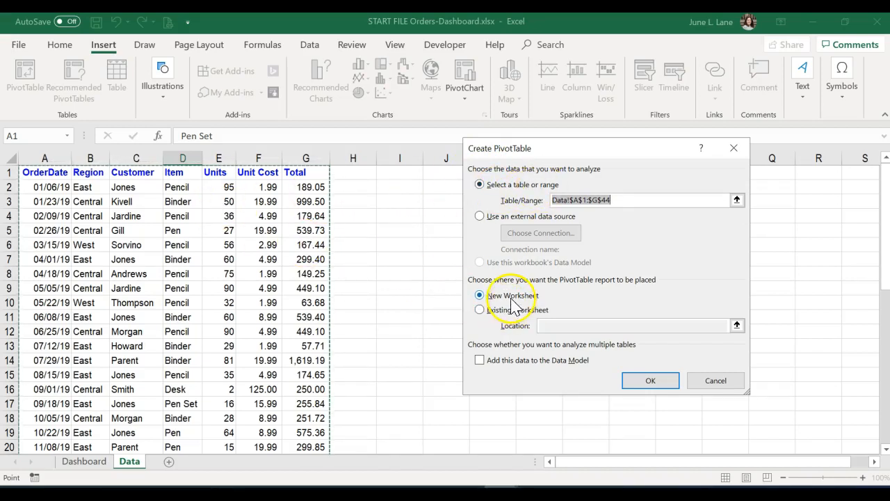
pyautogui.click(480, 310)
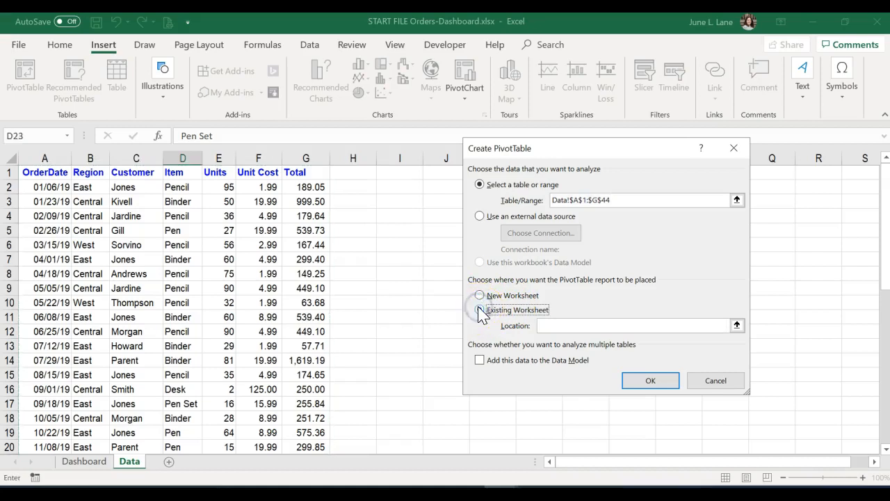
pyautogui.click(561, 325)
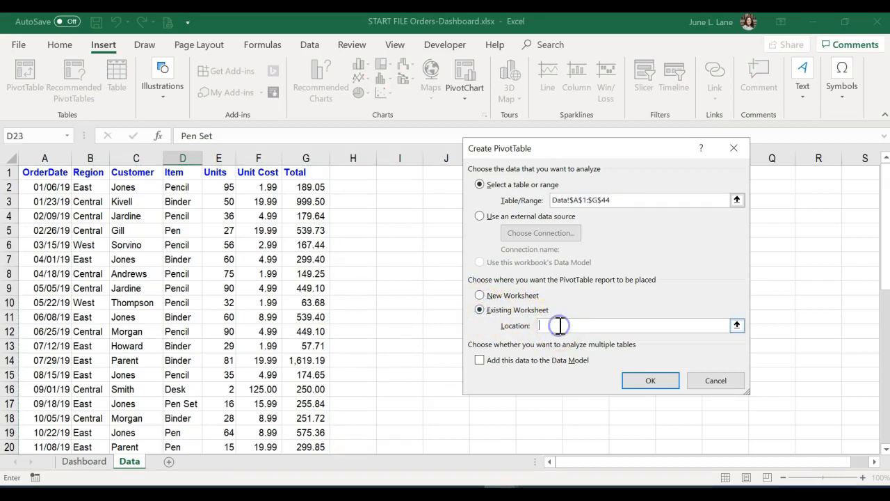
pyautogui.click(657, 383)
pyautogui.click(467, 292)
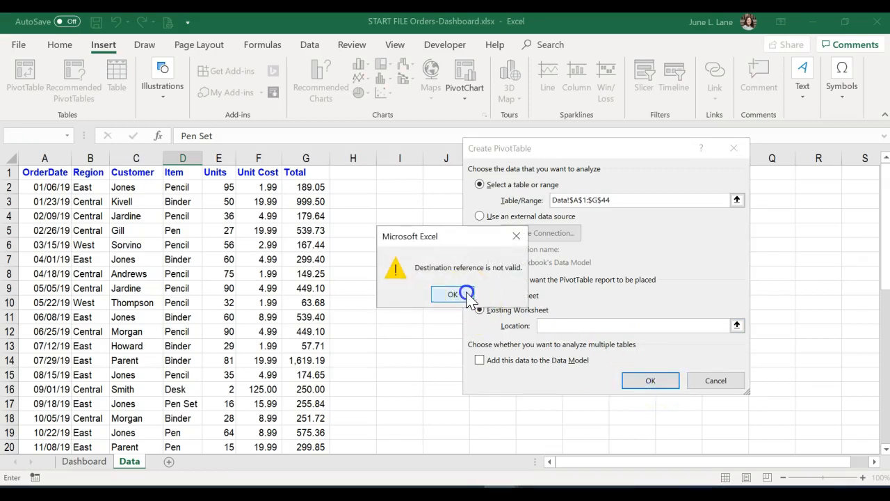
pyautogui.click(86, 461)
pyautogui.click(63, 283)
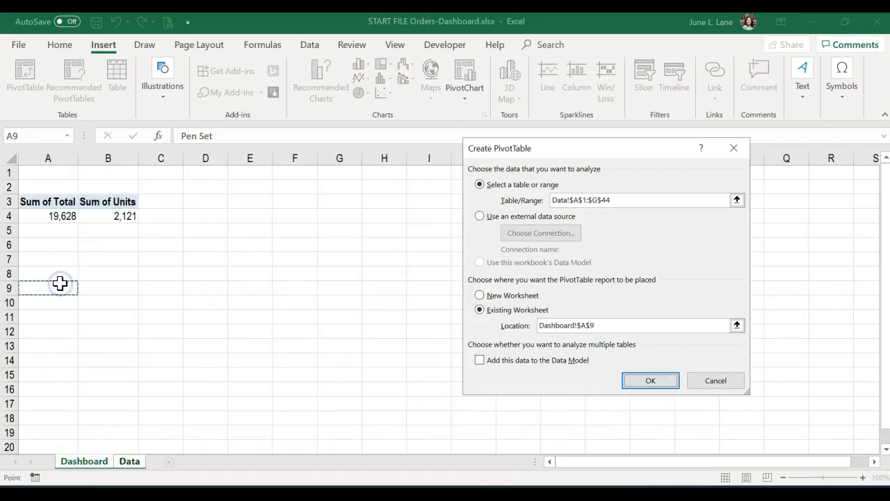
pyautogui.click(646, 383)
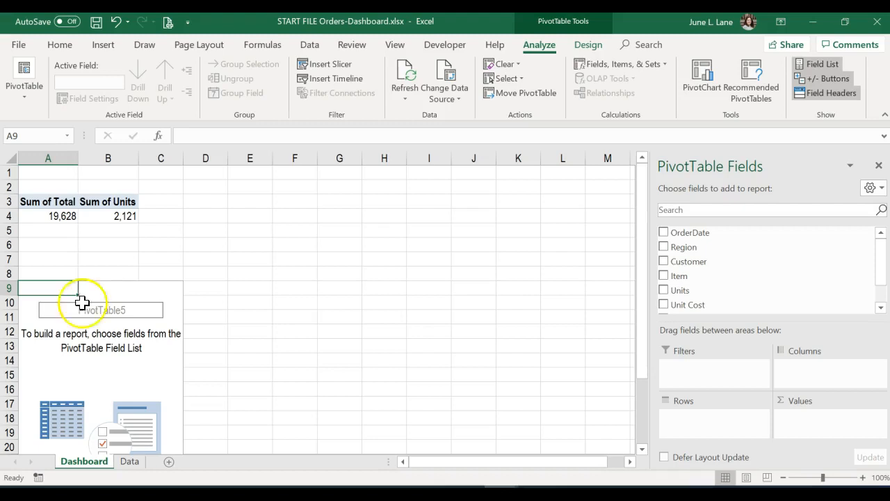
# Add Customer to the Rows area and Total to the Values area of the new PivotTable.
pyautogui.click(701, 267)
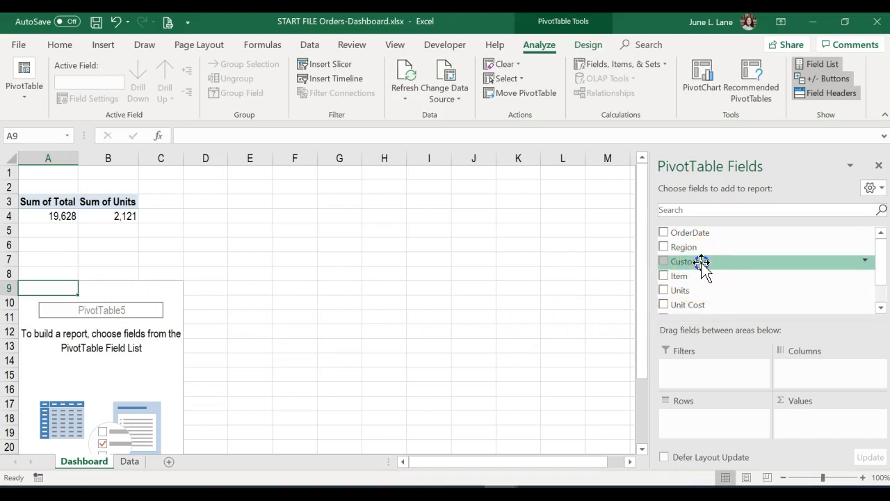
pyautogui.moveTo(701, 262); pyautogui.dragTo(711, 413)
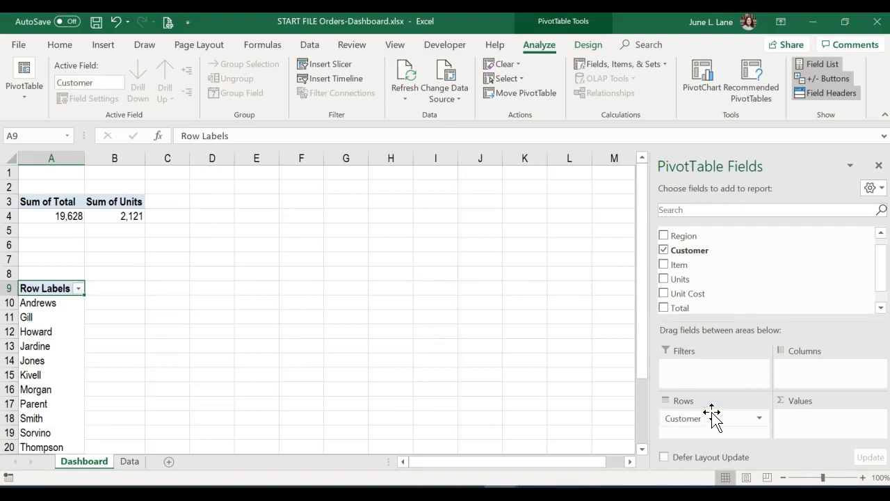
pyautogui.click(698, 453)
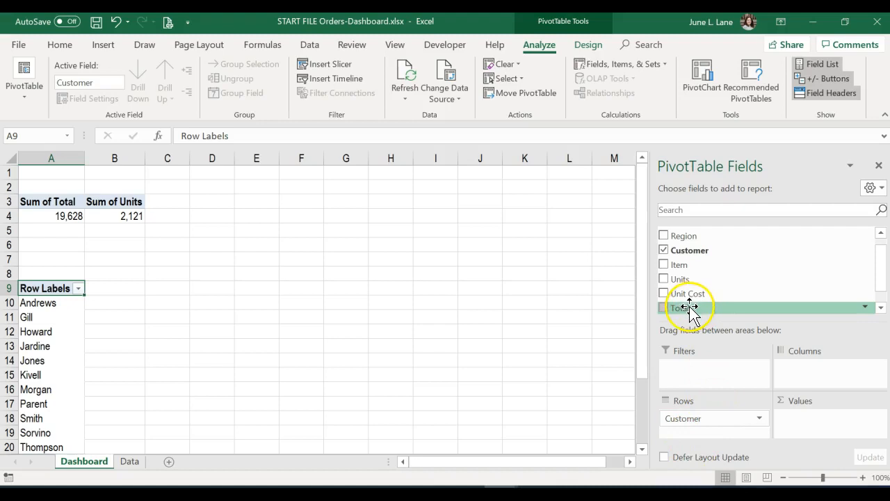
pyautogui.moveTo(690, 310); pyautogui.dragTo(852, 419)
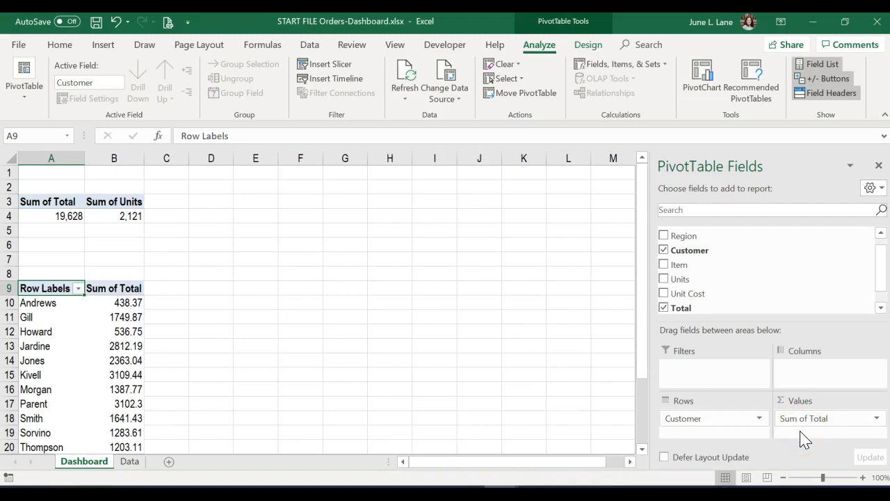
# Filter the Customer row labels to the top 3 items by Sum of Total.
pyautogui.click(79, 288)
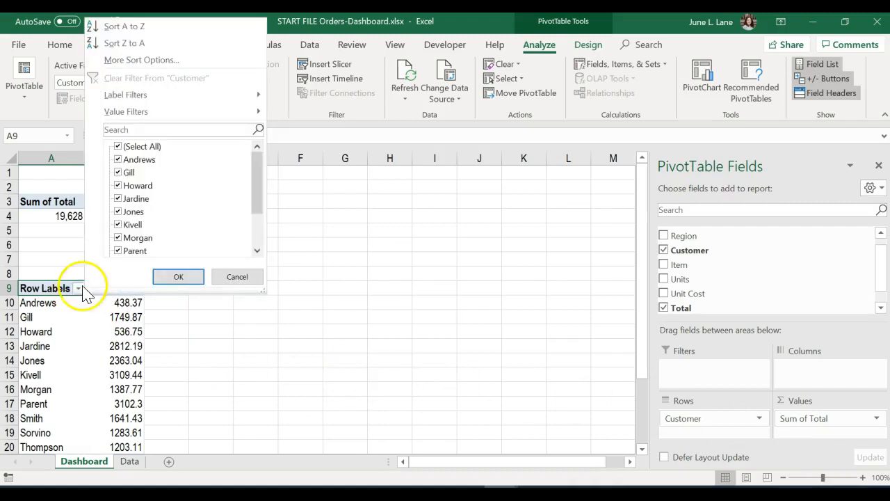
pyautogui.click(111, 111)
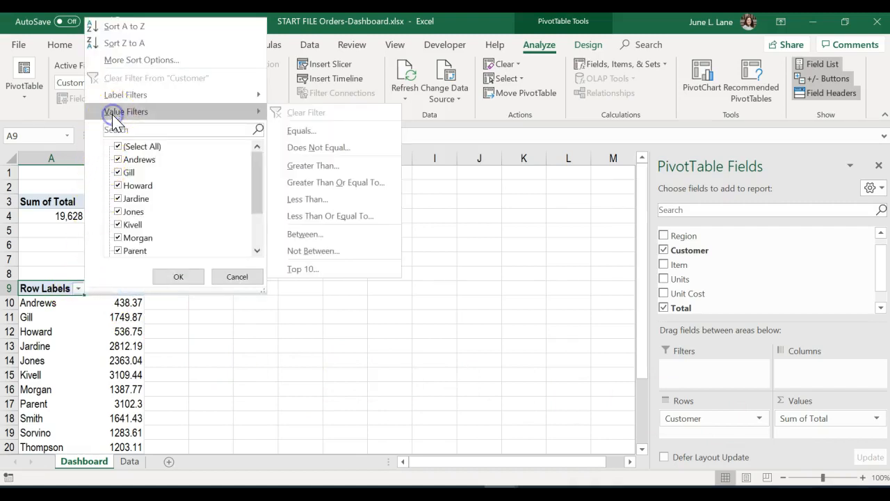
pyautogui.click(313, 270)
pyautogui.click(591, 272)
pyautogui.click(590, 273)
pyautogui.click(591, 274)
pyautogui.click(591, 273)
pyautogui.click(591, 273)
pyautogui.click(590, 273)
pyautogui.click(590, 273)
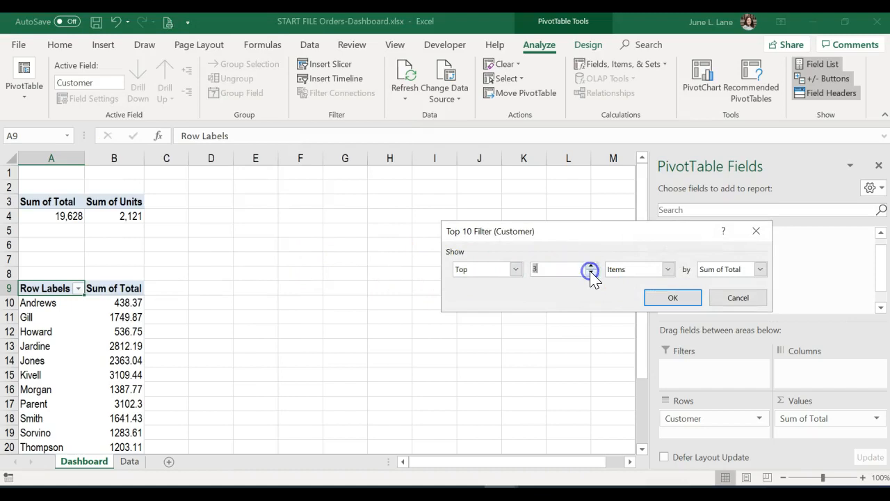
pyautogui.click(659, 300)
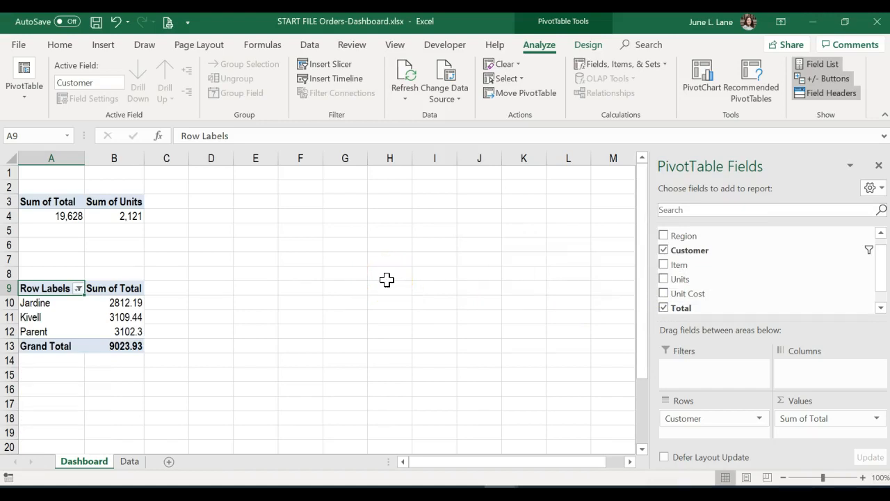
# Sort the customer PivotTable by Sum of Total from largest to smallest.
pyautogui.click(107, 306)
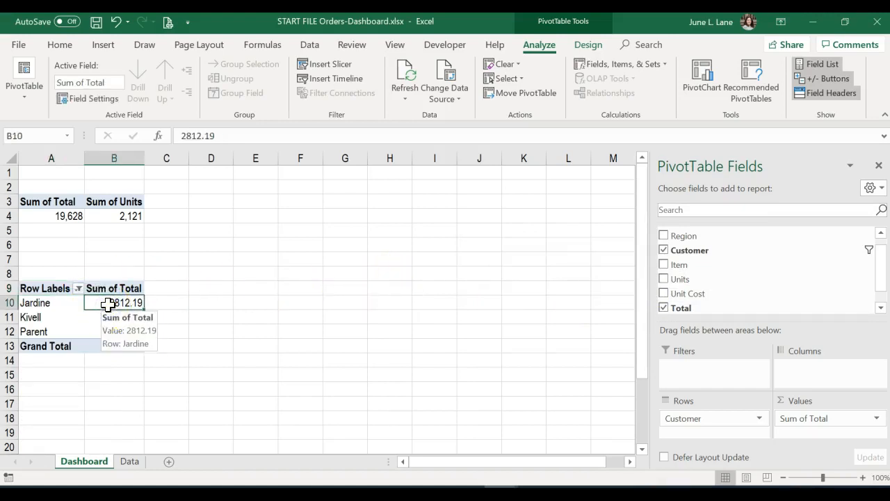
pyautogui.click(110, 300)
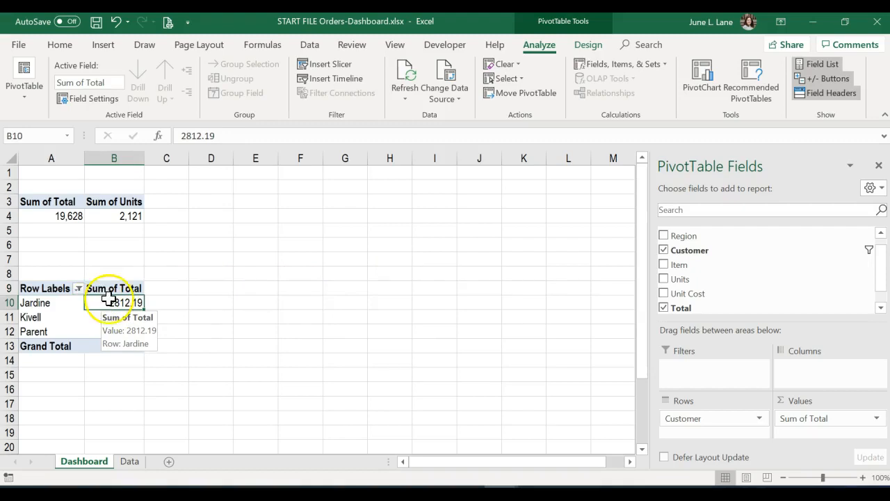
pyautogui.rightClick(119, 302)
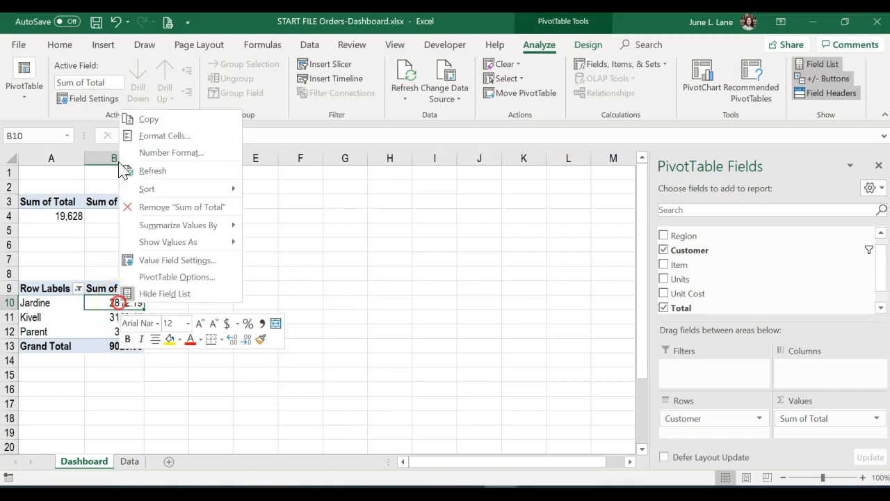
pyautogui.moveTo(147, 189)
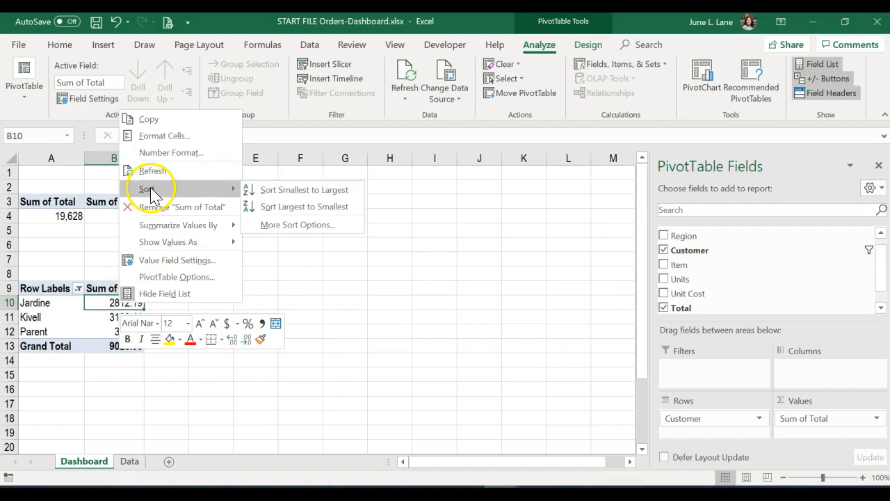
pyautogui.click(272, 208)
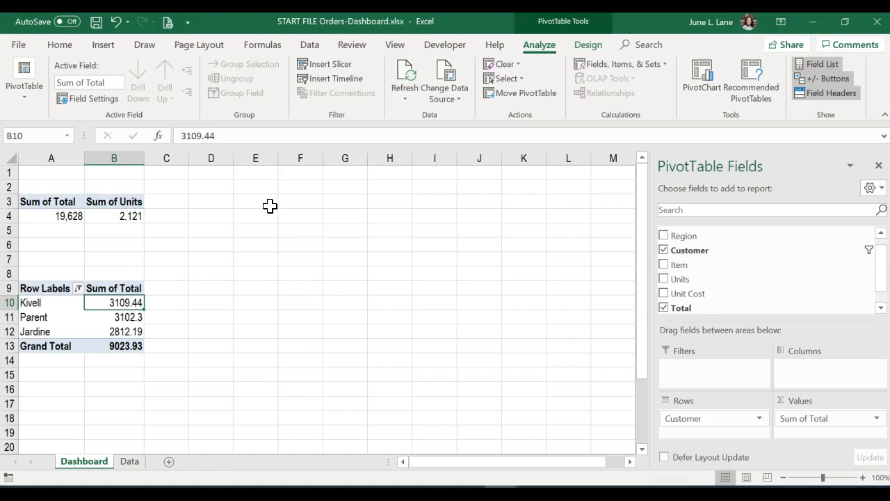
# Insert another PivotTable from the Data sheet range A1:G44 on a new worksheet.
pyautogui.click(130, 462)
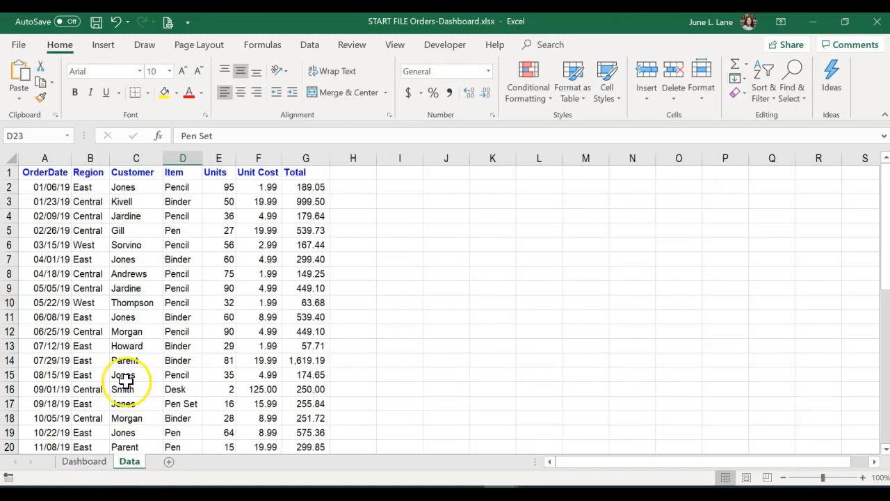
pyautogui.click(120, 344)
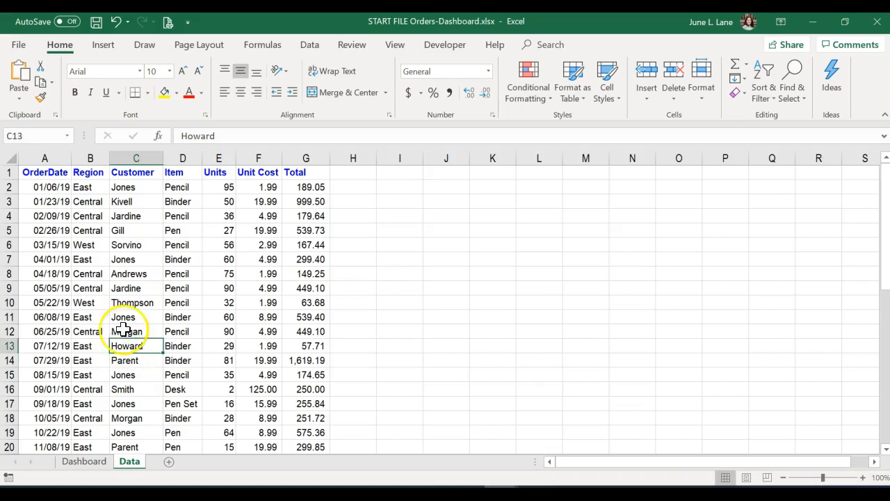
pyautogui.click(104, 46)
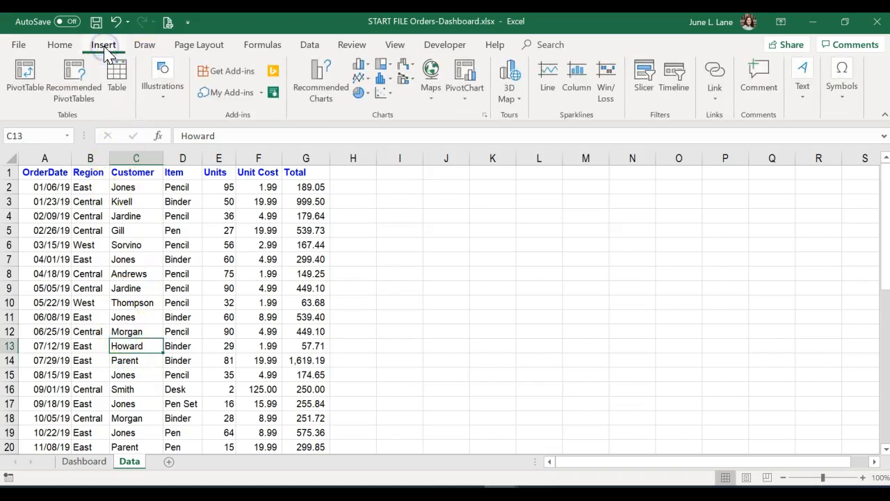
pyautogui.click(26, 80)
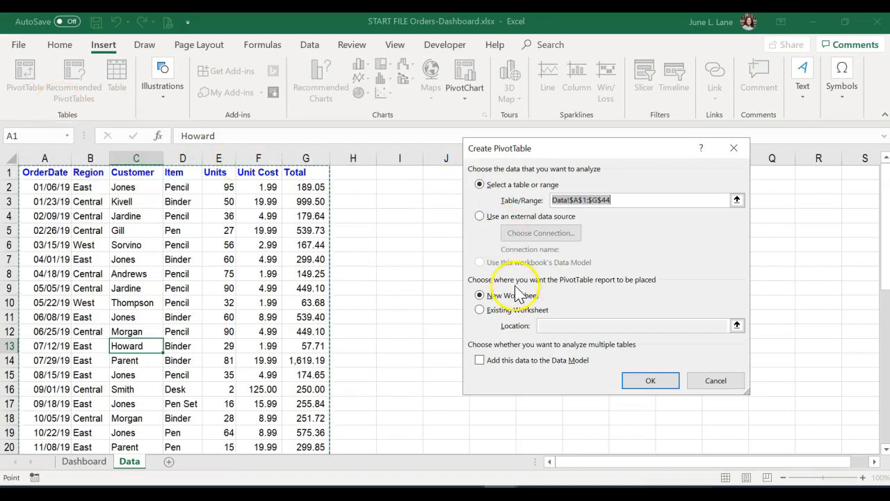
pyautogui.click(654, 381)
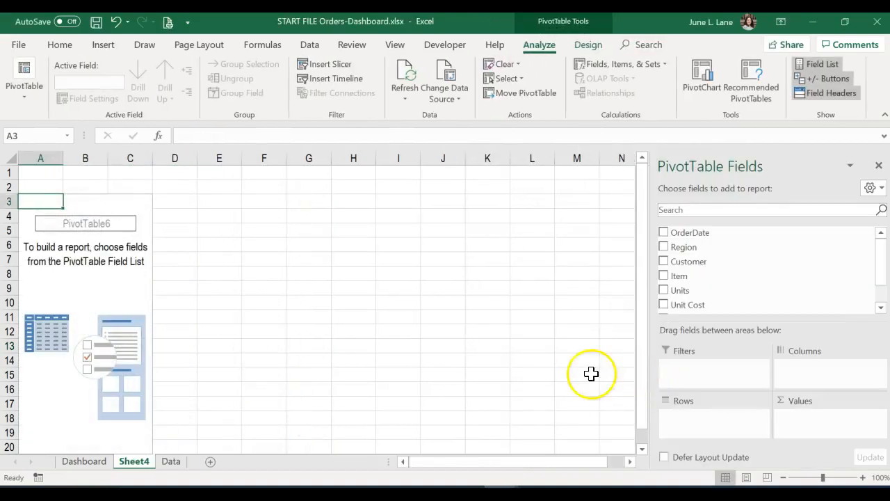
# Rename the new PivotTable worksheet as Year-Quarter.
pyautogui.doubleClick(135, 461)
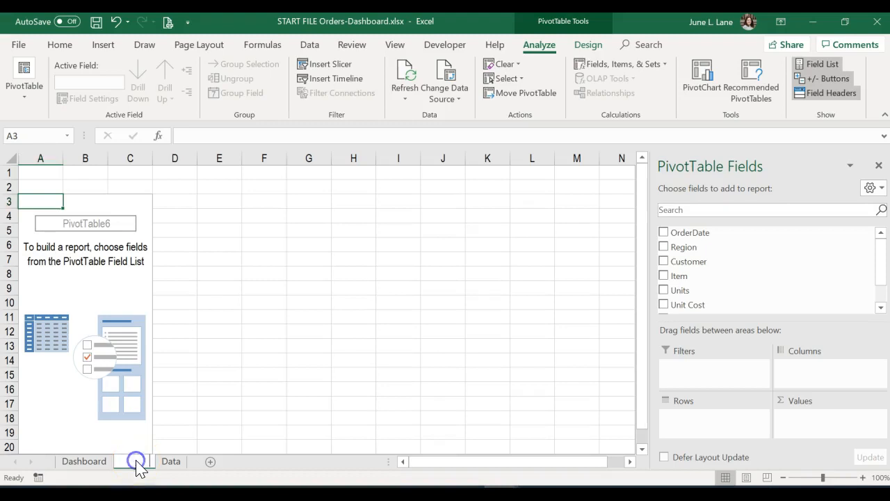
pyautogui.write('Years')
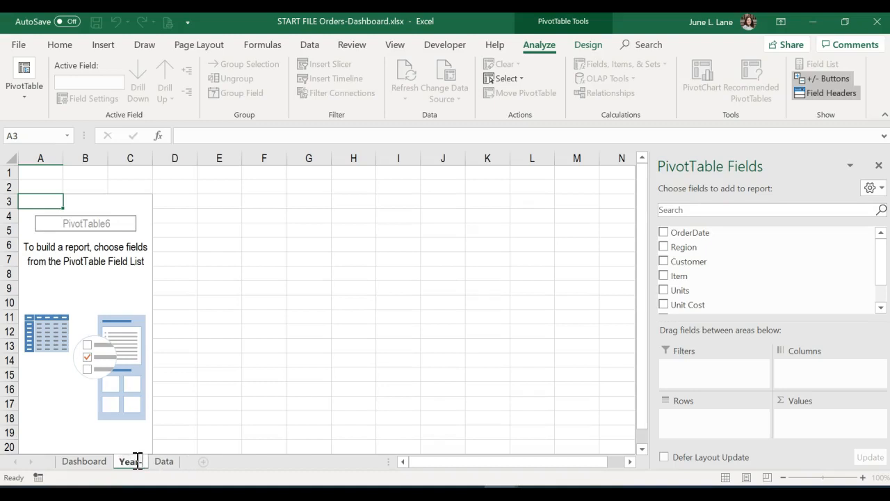
pyautogui.write('Quarter')
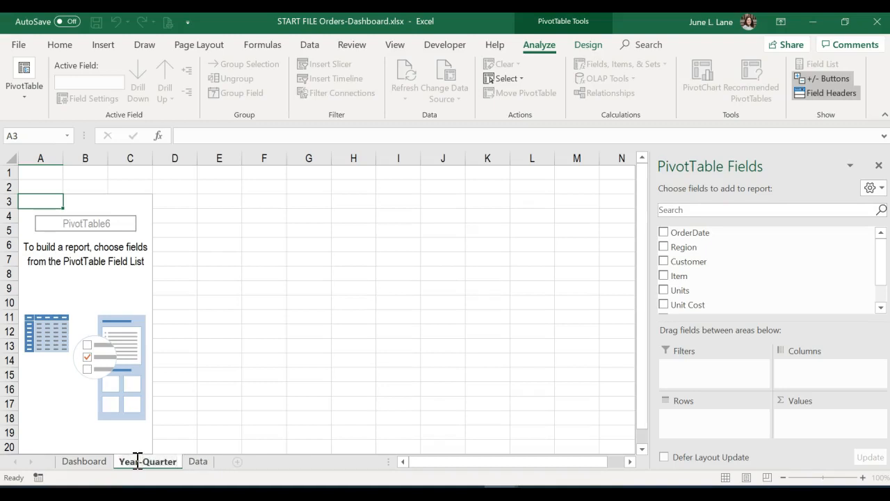
pyautogui.press('Return')
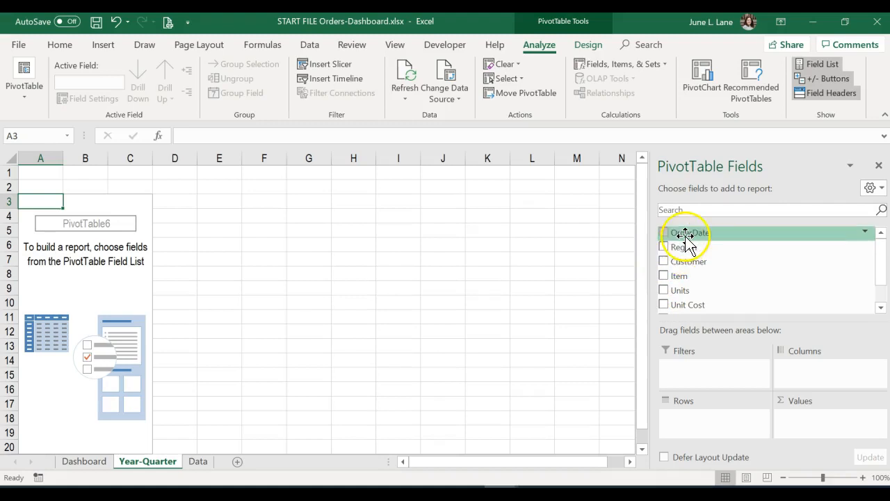
# Add the OrderDate field to the Rows area of the Year-Quarter PivotTable.
pyautogui.moveTo(685, 235); pyautogui.dragTo(700, 409)
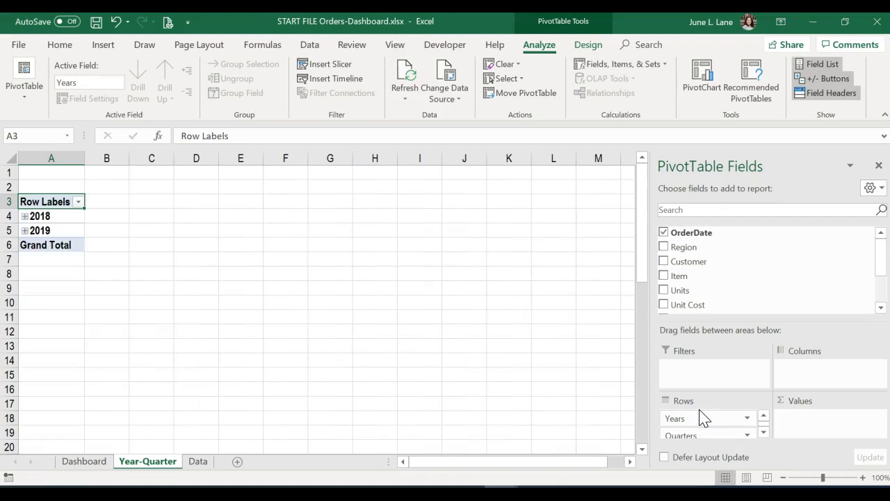
pyautogui.scroll(-3, 715, 301)
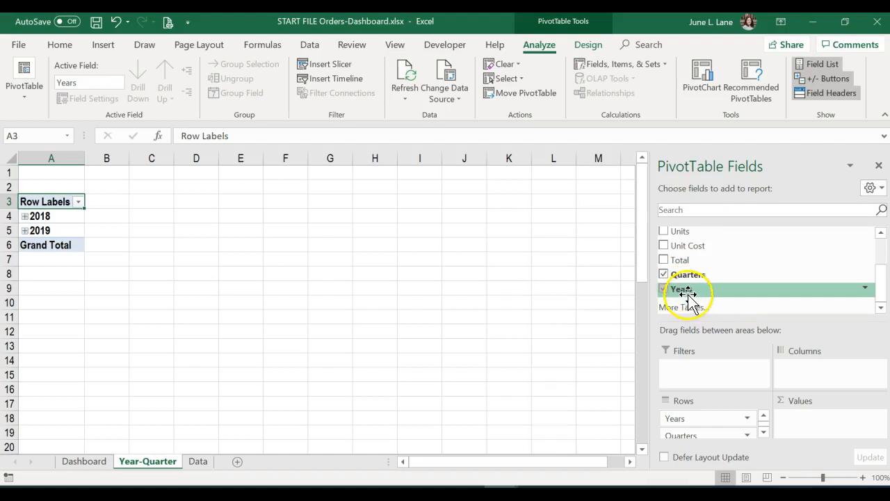
# Add the Total field to the Values area and group the order dates by Quarters and Years only, without Months.
pyautogui.moveTo(680, 261); pyautogui.dragTo(801, 416)
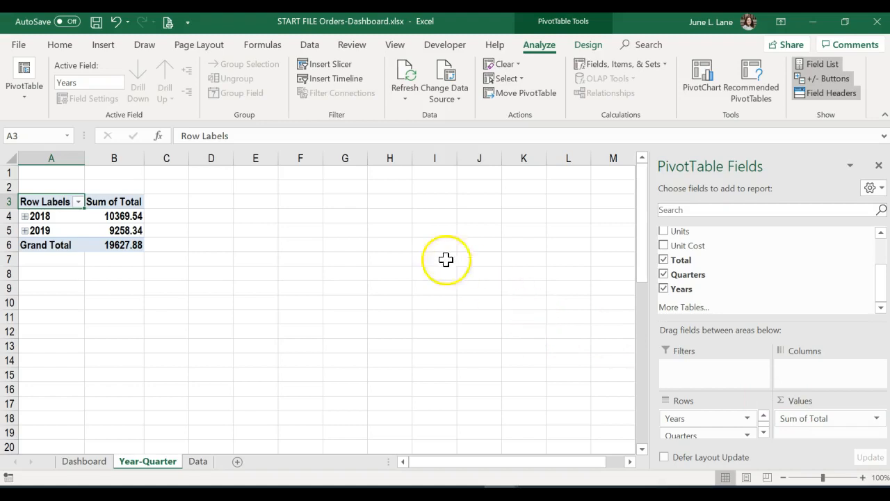
pyautogui.rightClick(64, 218)
pyautogui.click(90, 351)
pyautogui.moveTo(91, 245); pyautogui.dragTo(367, 197)
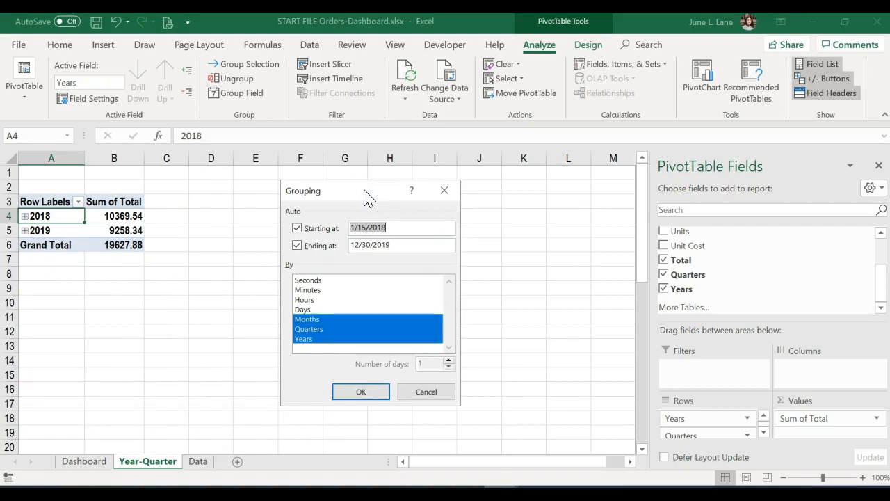
pyautogui.click(310, 319)
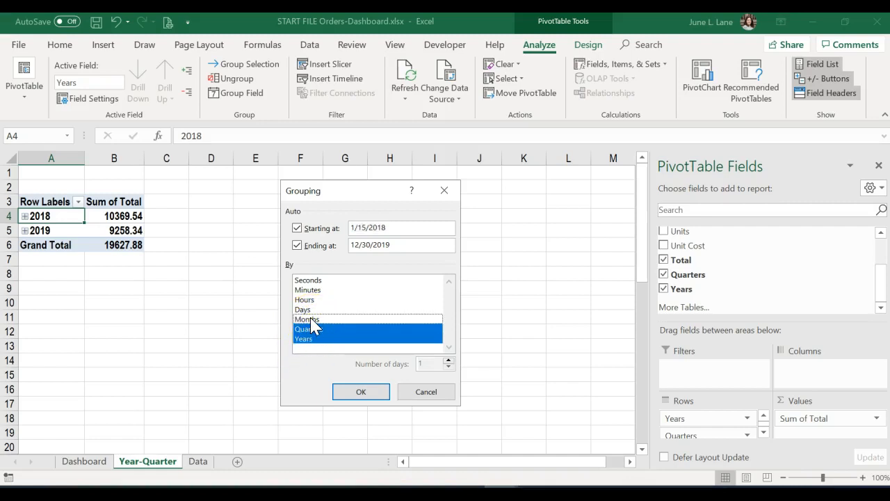
pyautogui.click(374, 393)
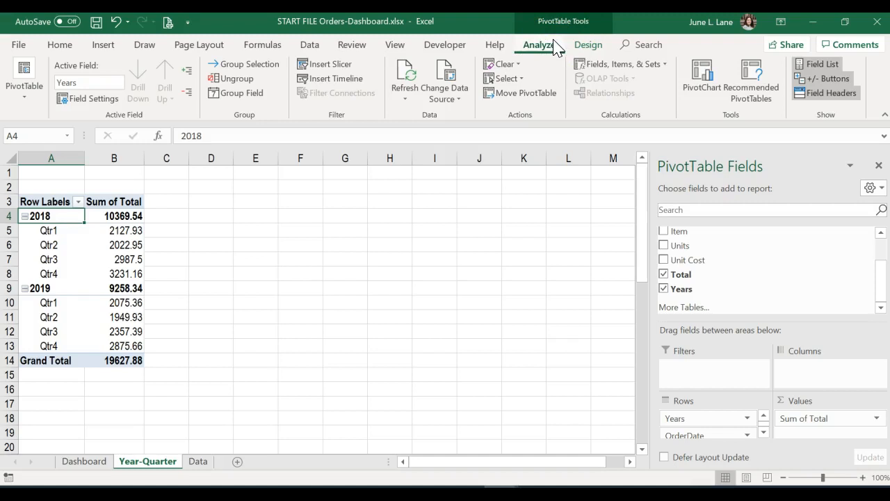
# Insert a basic Line PivotChart from the Year-Quarter PivotTable.
pyautogui.click(702, 78)
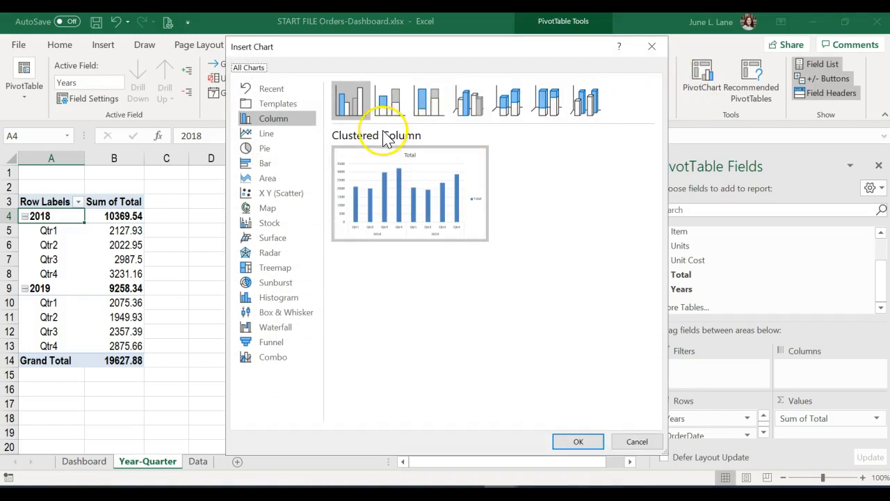
pyautogui.click(269, 134)
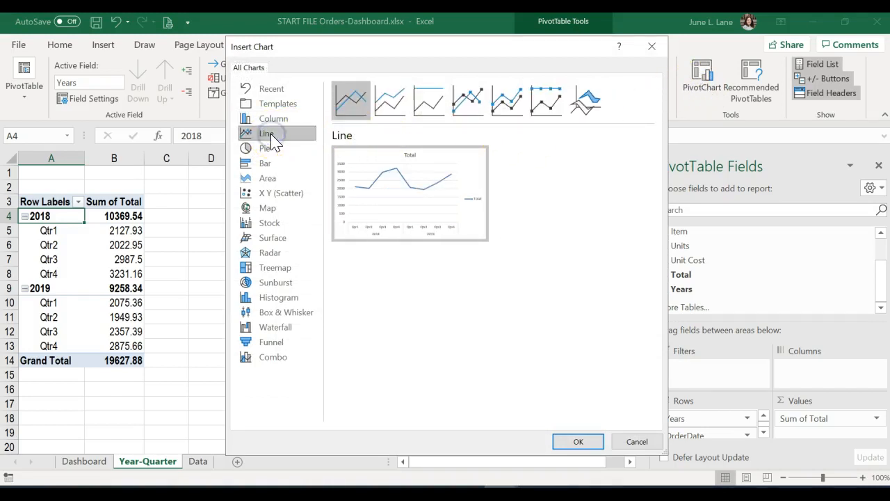
pyautogui.click(351, 102)
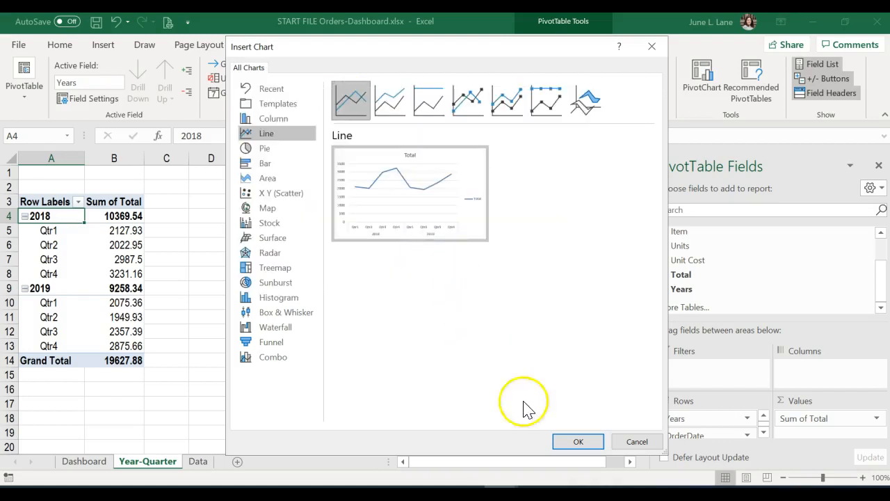
pyautogui.click(578, 443)
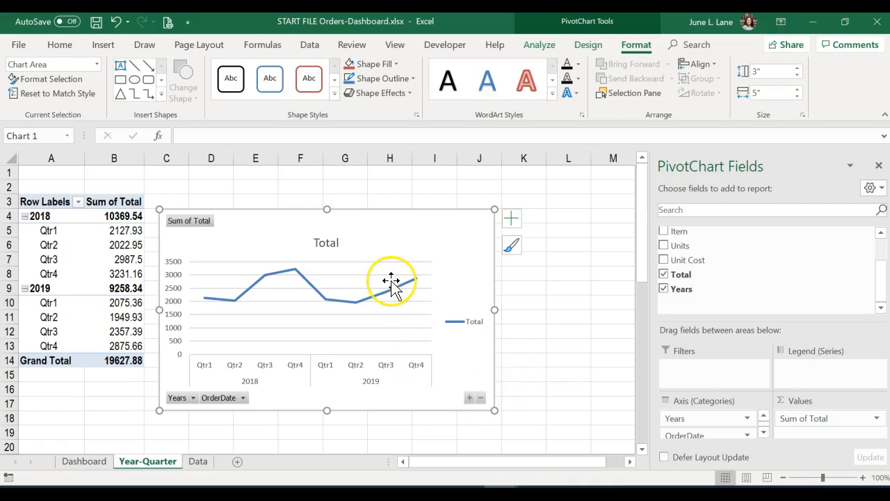
# Hide all field buttons on the line chart and delete its legend.
pyautogui.click(206, 227)
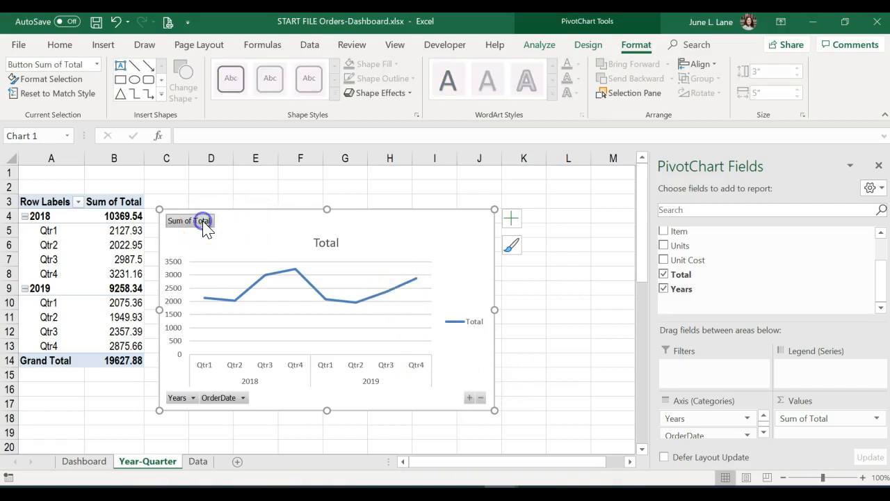
pyautogui.rightClick(204, 226)
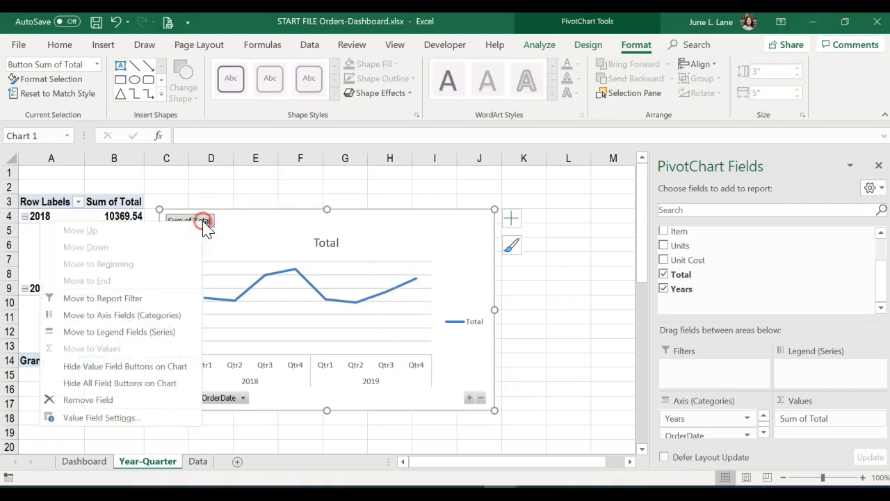
pyautogui.click(163, 383)
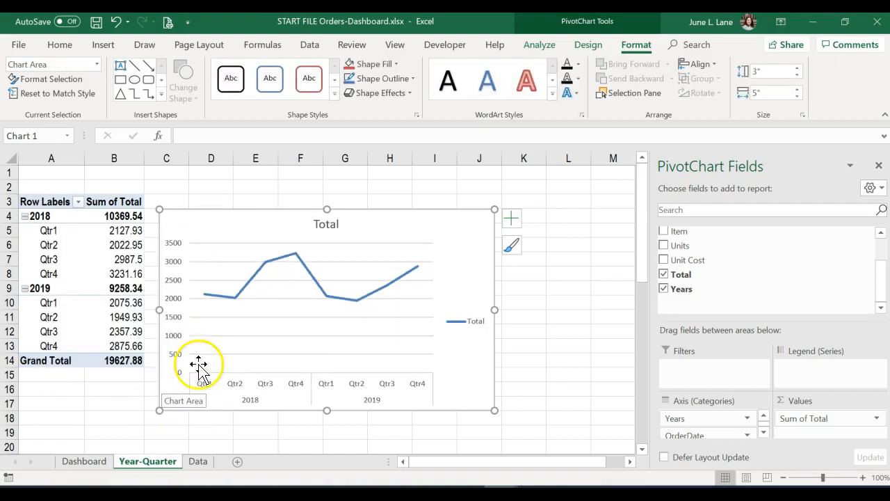
pyautogui.click(459, 322)
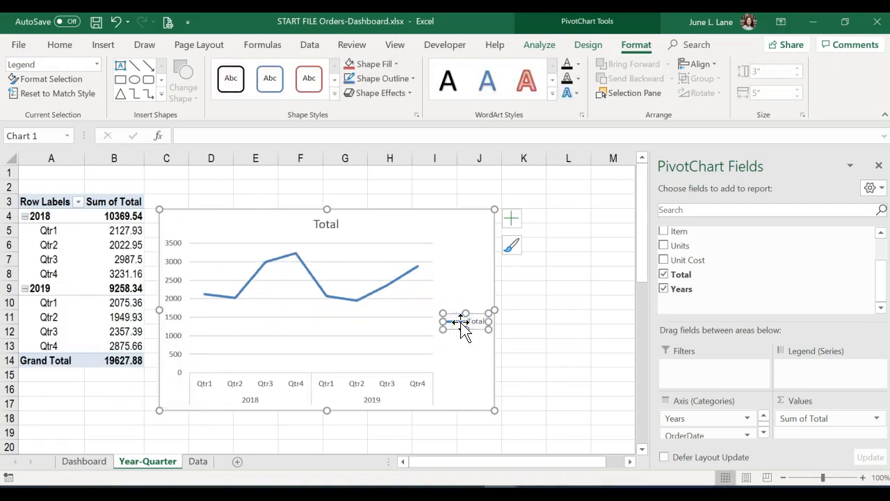
pyautogui.press('Delete')
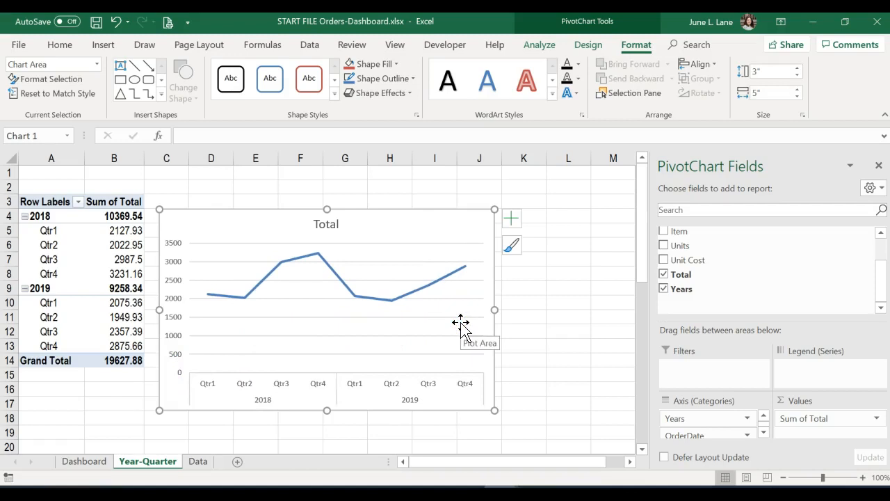
# Change the line chart's title to Year/Quarter.
pyautogui.click(326, 223)
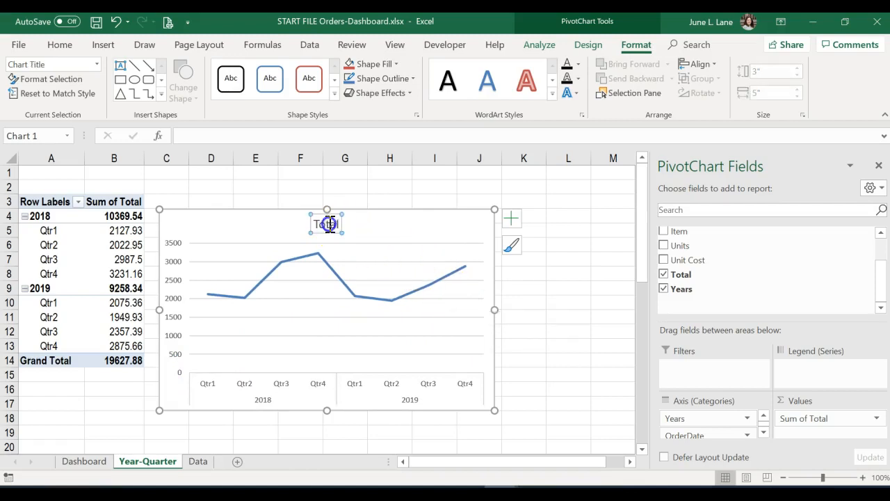
pyautogui.doubleClick(330, 225)
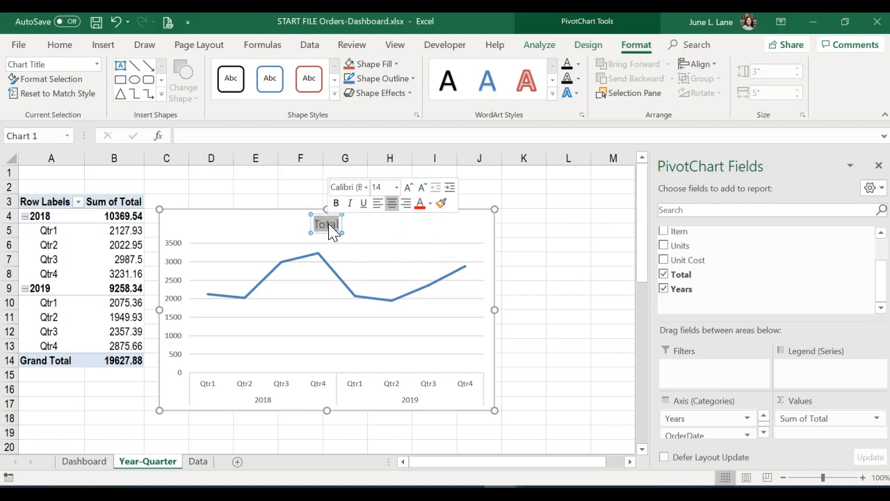
pyautogui.write('Year/Quarter')
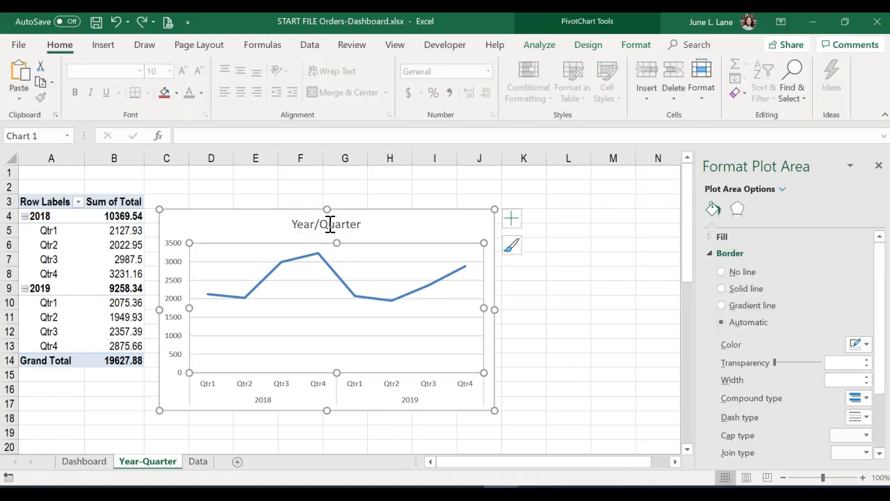
# Delete the horizontal major gridlines from the Year/Quarter chart.
pyautogui.click(409, 261)
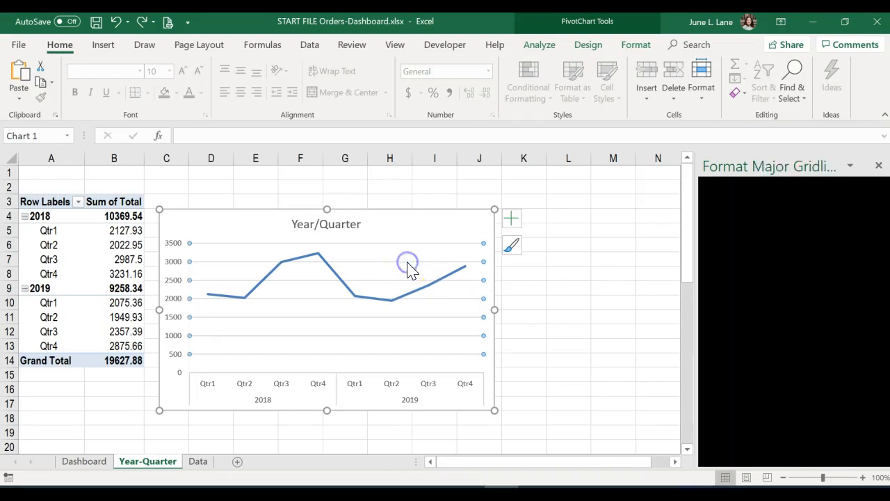
pyautogui.rightClick(408, 262)
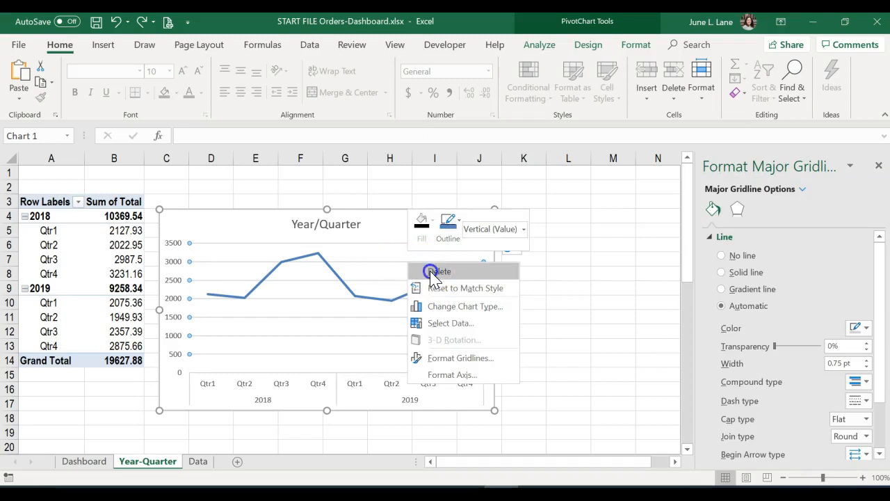
pyautogui.click(438, 271)
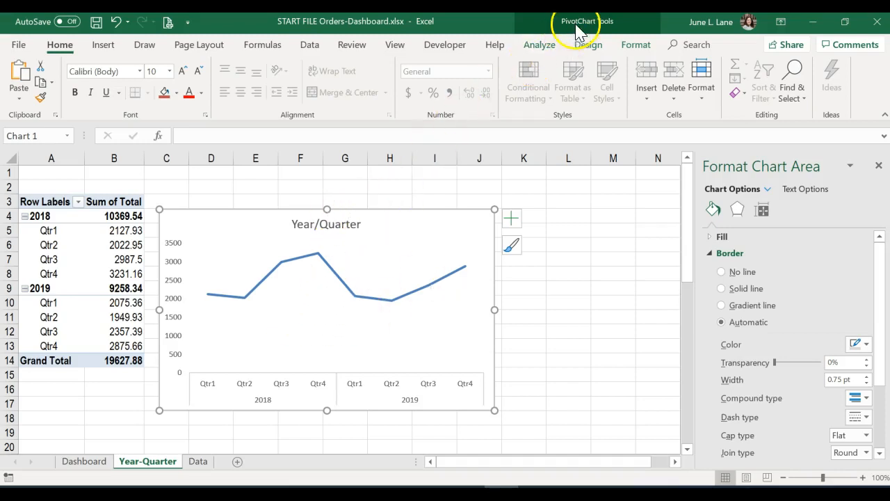
# Move the Year/Quarter chart to the Dashboard sheet as an embedded object.
pyautogui.click(587, 46)
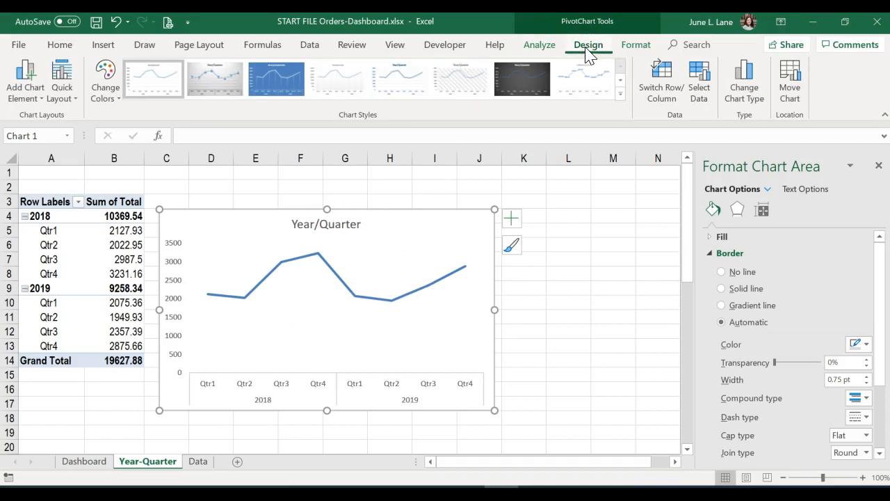
pyautogui.click(790, 93)
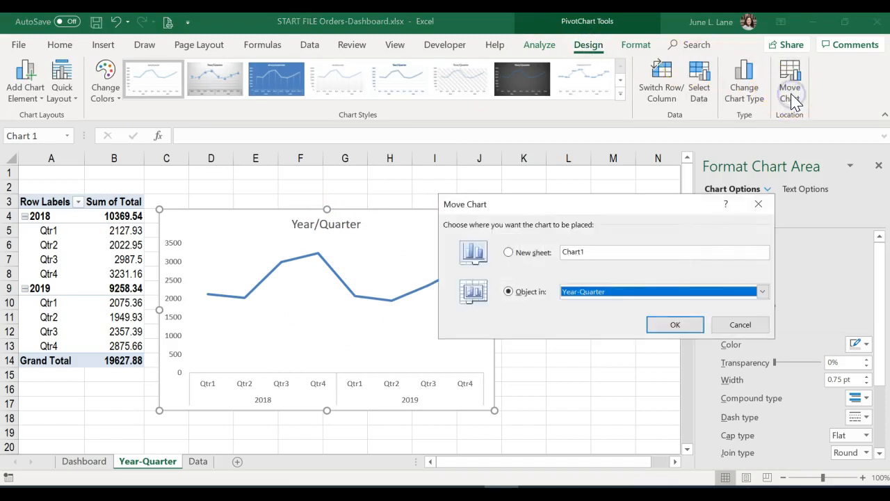
pyautogui.click(581, 292)
pyautogui.click(580, 304)
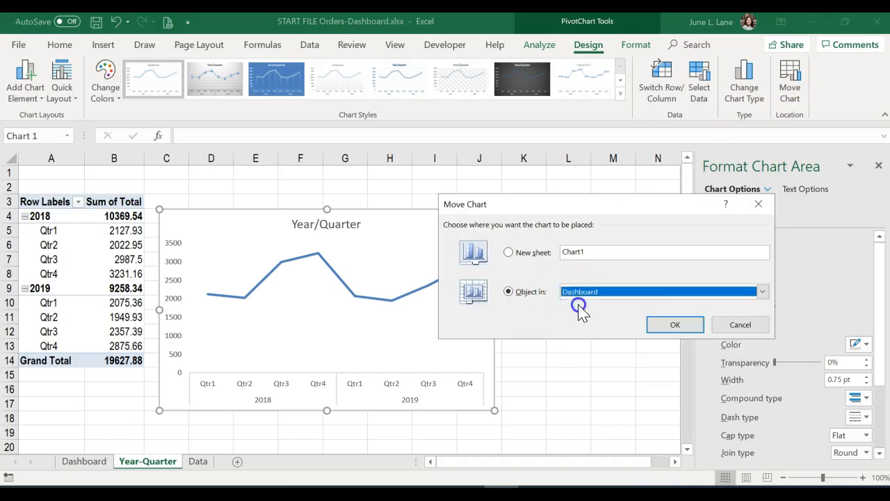
pyautogui.click(665, 326)
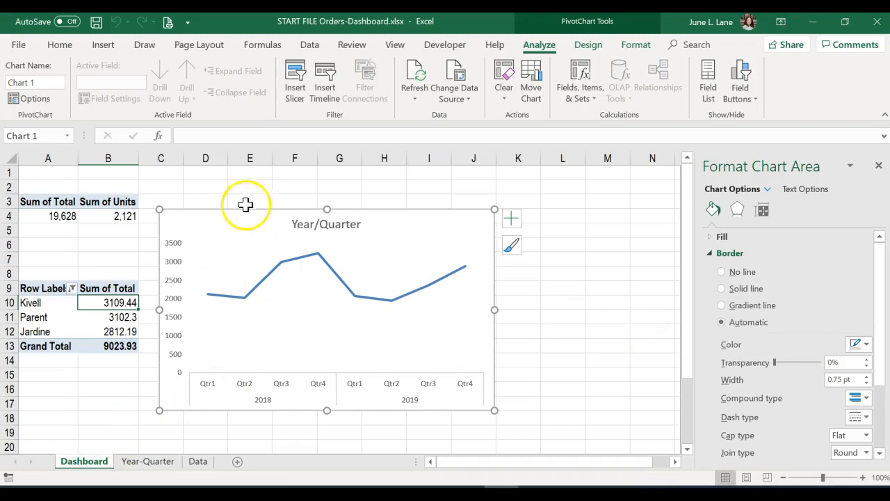
# Shrink the Year/Quarter chart and place it beside the PivotTables over about C3:H10, and close the chart formatting pane.
pyautogui.click(194, 242)
pyautogui.moveTo(195, 242); pyautogui.dragTo(250, 276)
pyautogui.moveTo(284, 301); pyautogui.dragTo(200, 210)
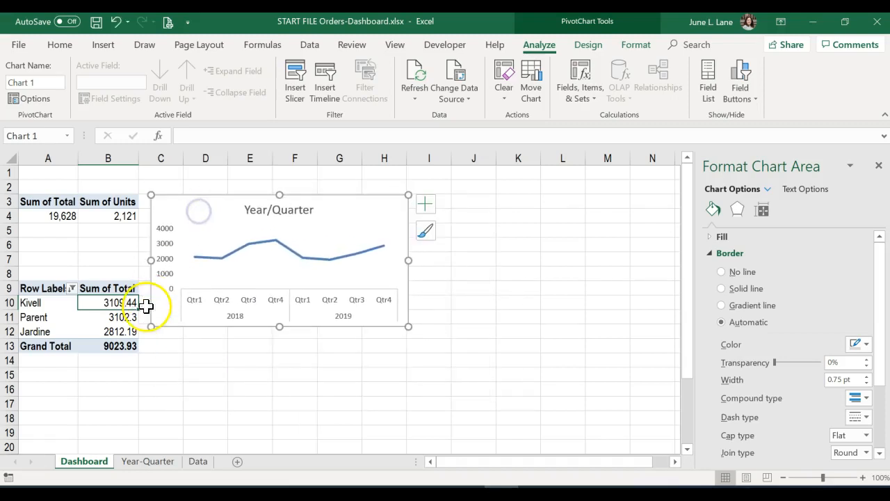
pyautogui.moveTo(152, 324); pyautogui.dragTo(174, 300)
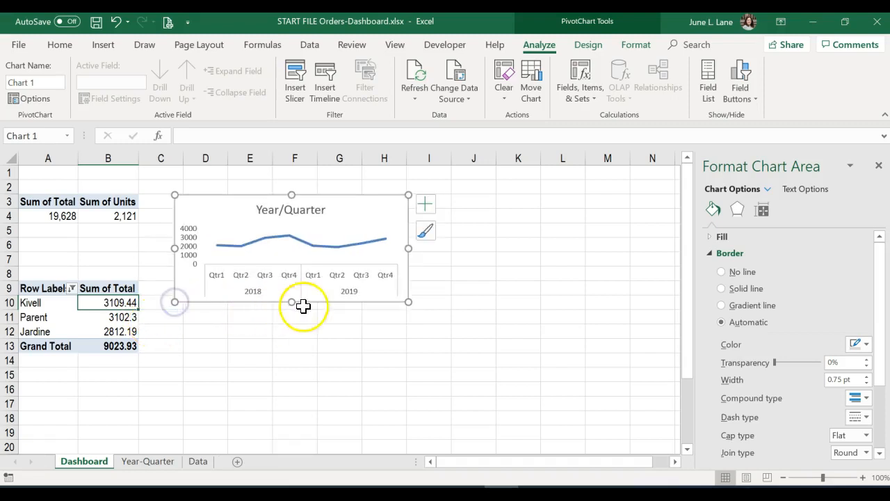
pyautogui.moveTo(368, 201); pyautogui.dragTo(348, 202)
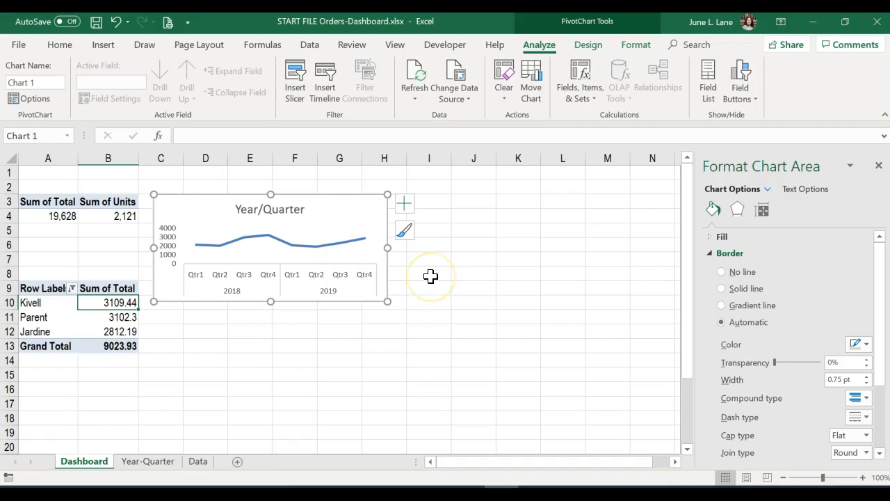
pyautogui.click(879, 166)
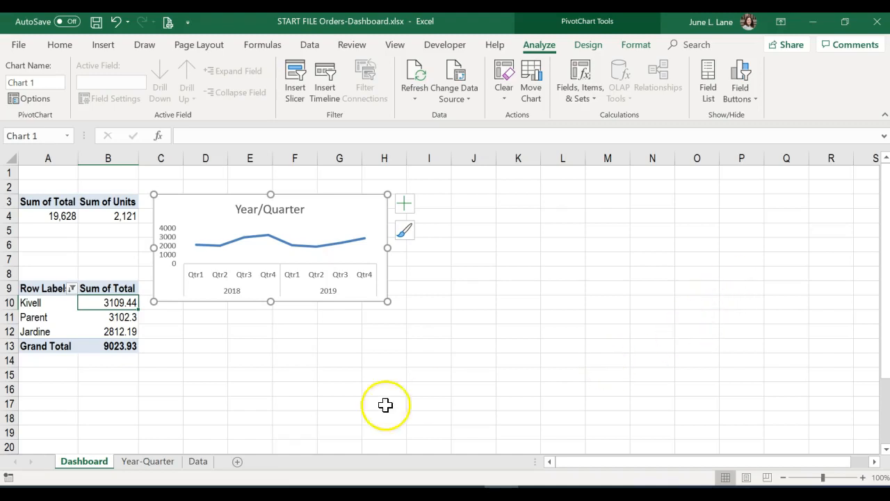
# Insert a further PivotTable from the Data sheet range A1:G44 on a new worksheet.
pyautogui.click(199, 463)
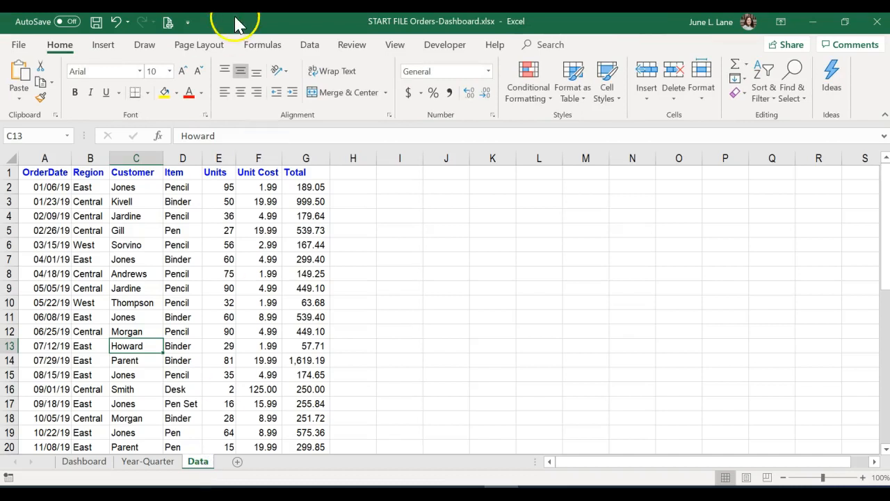
pyautogui.click(104, 46)
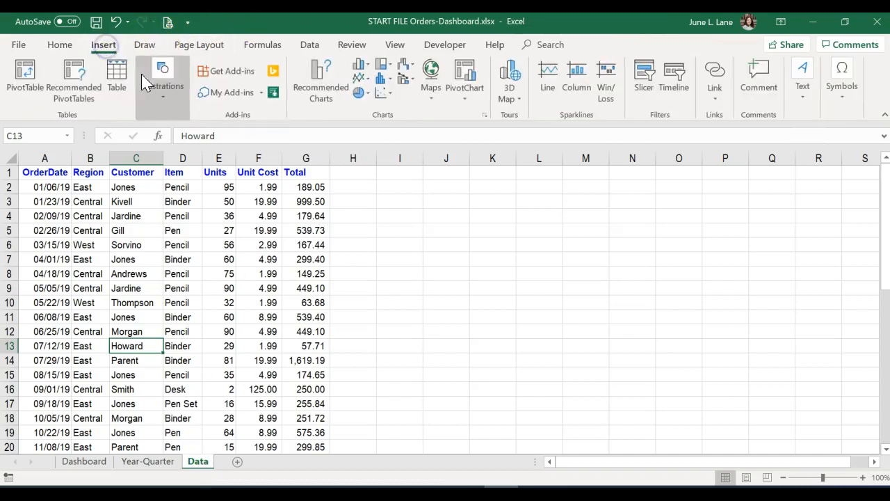
pyautogui.click(27, 78)
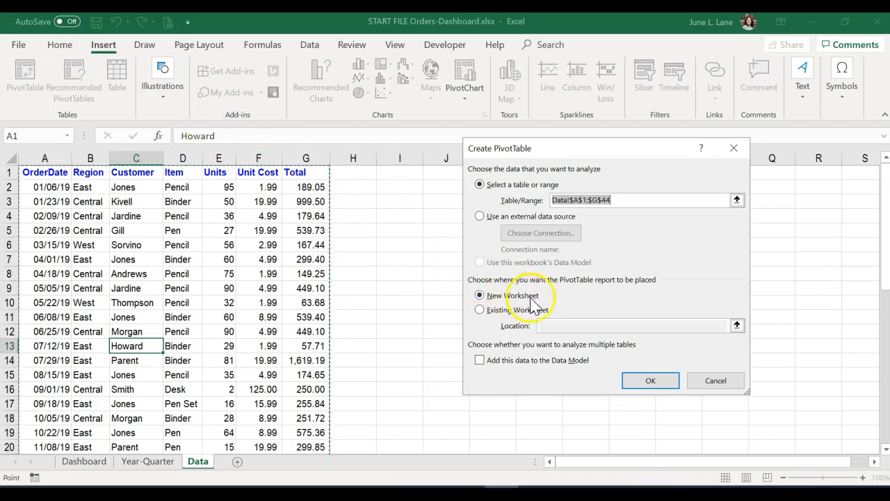
pyautogui.click(647, 382)
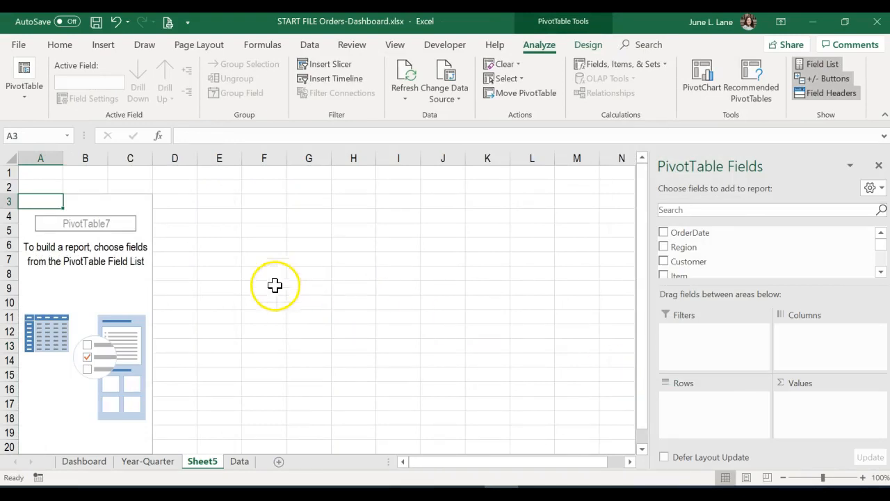
# Rename the newly added PivotTable worksheet as Percentage by Region.
pyautogui.click(203, 462)
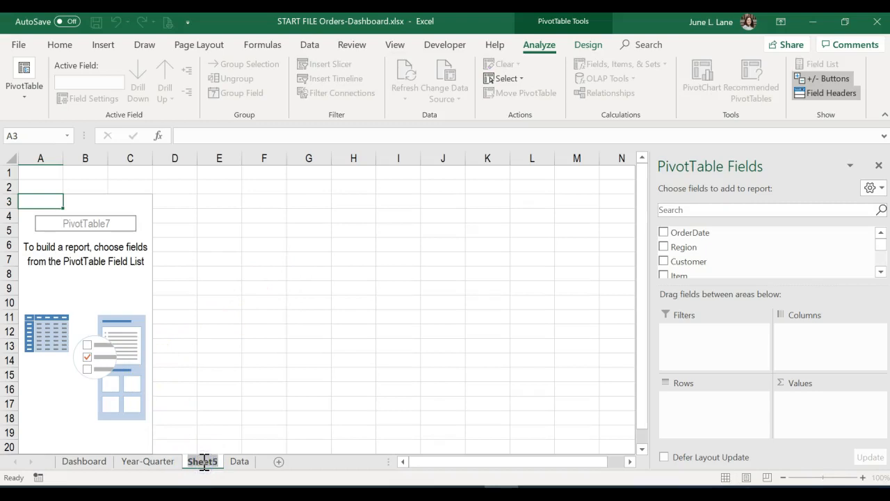
pyautogui.moveTo(203, 462); pyautogui.dragTo(205, 470)
pyautogui.write('Percenta')
pyautogui.write('ge by Region')
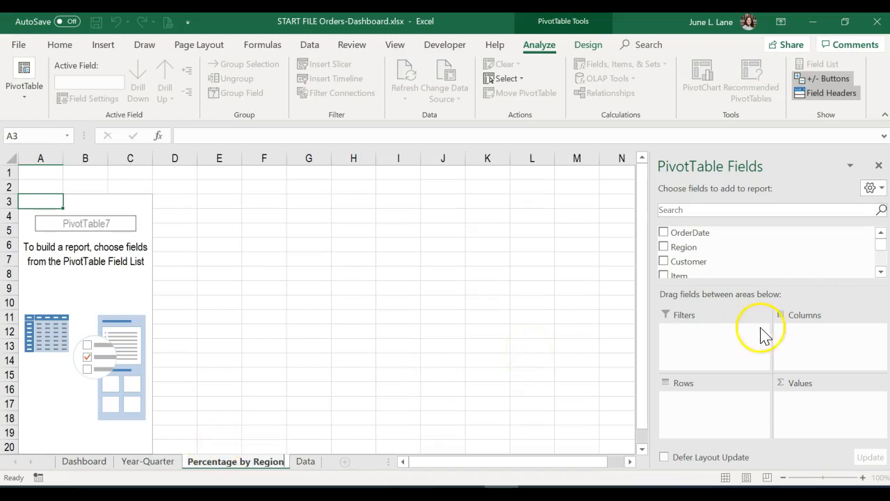
# Build the Percentage by Region PivotTable with Region as rows and the sum of Total as values.
pyautogui.moveTo(696, 248); pyautogui.dragTo(716, 403)
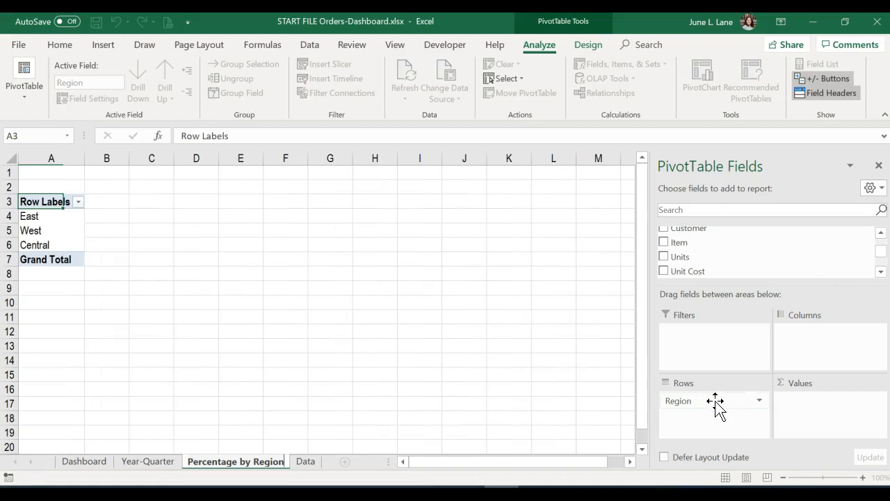
pyautogui.scroll(-1, 786, 248)
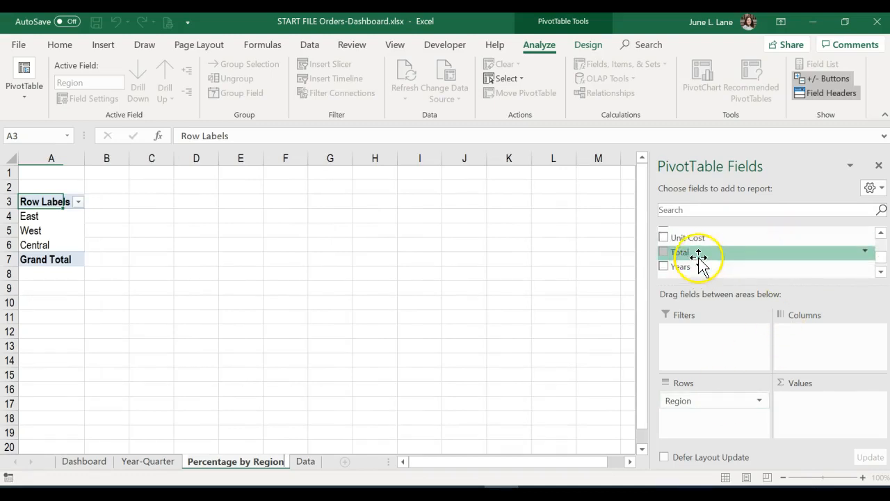
pyautogui.moveTo(693, 253); pyautogui.dragTo(822, 403)
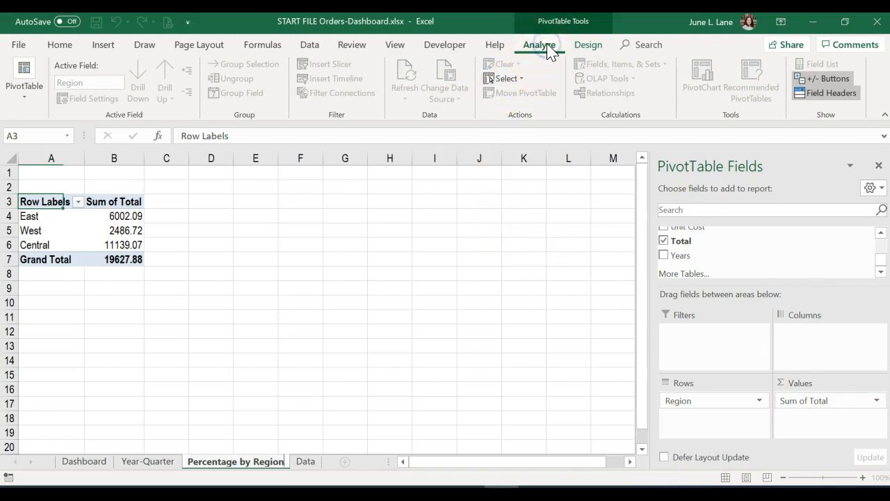
# Insert a Doughnut PivotChart based on the region PivotTable.
pyautogui.click(111, 215)
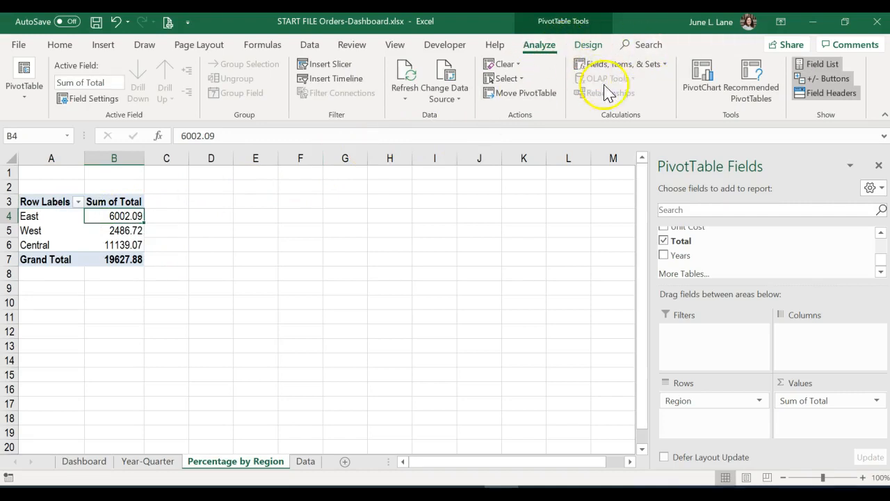
pyautogui.click(701, 90)
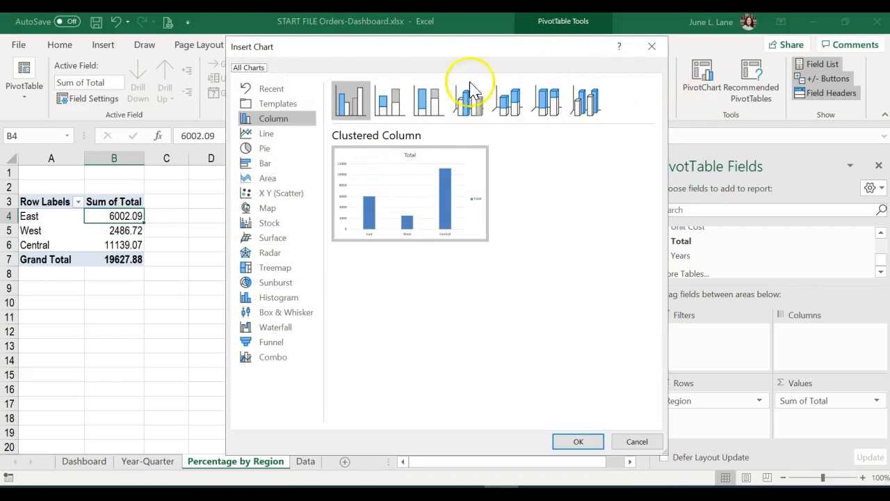
pyautogui.click(271, 148)
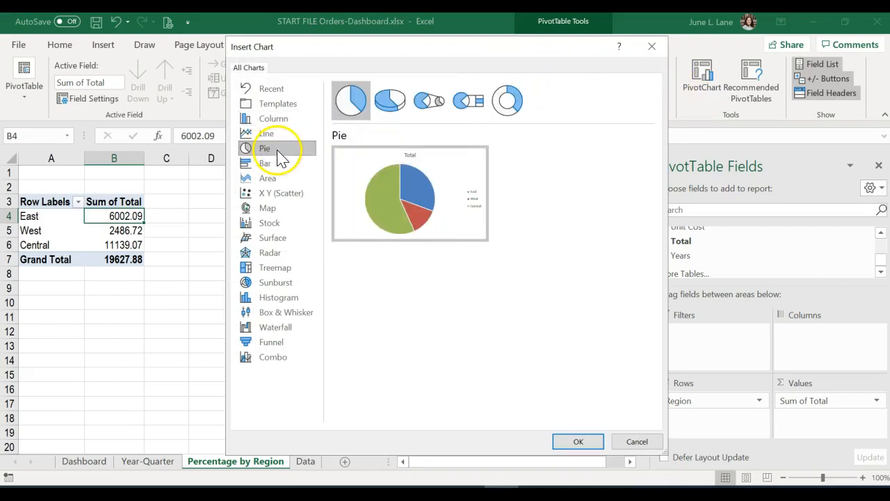
pyautogui.click(510, 108)
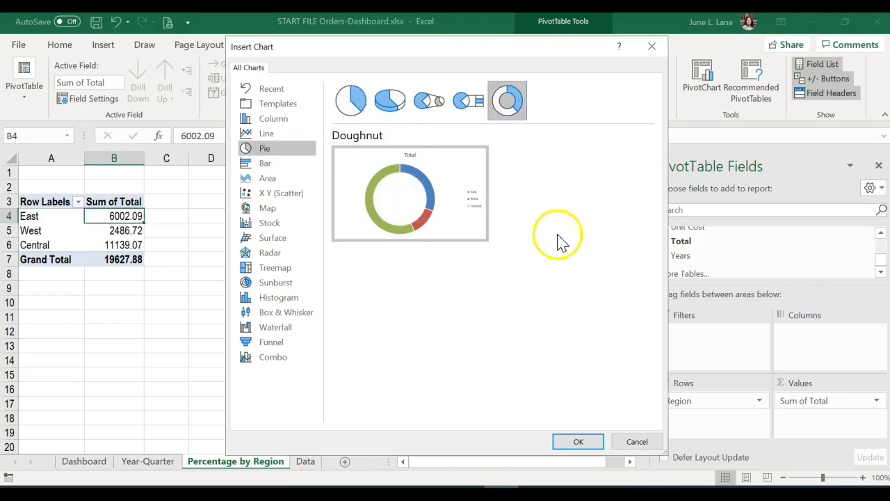
pyautogui.click(574, 441)
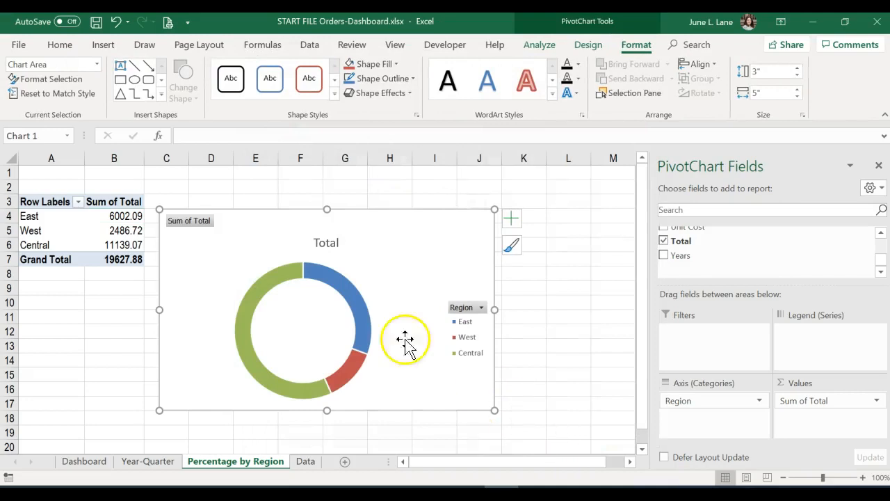
# Delete the doughnut chart's legend and hide all field buttons on the chart.
pyautogui.click(458, 318)
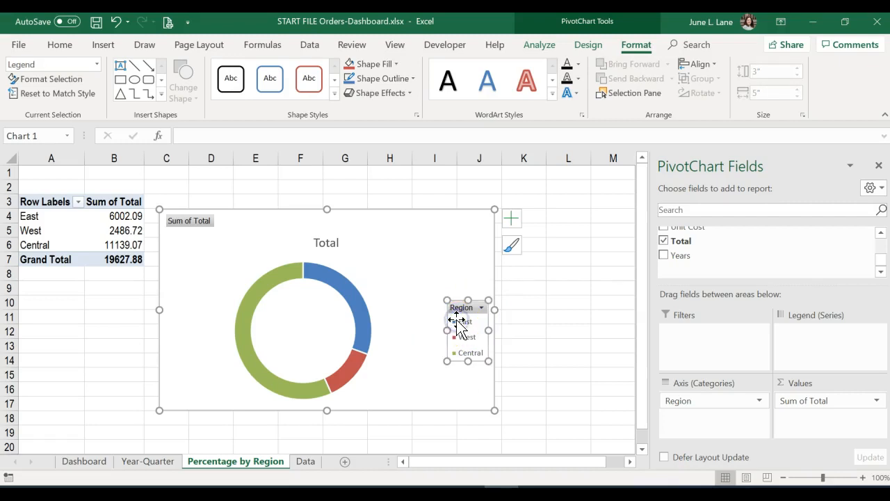
pyautogui.press('Delete')
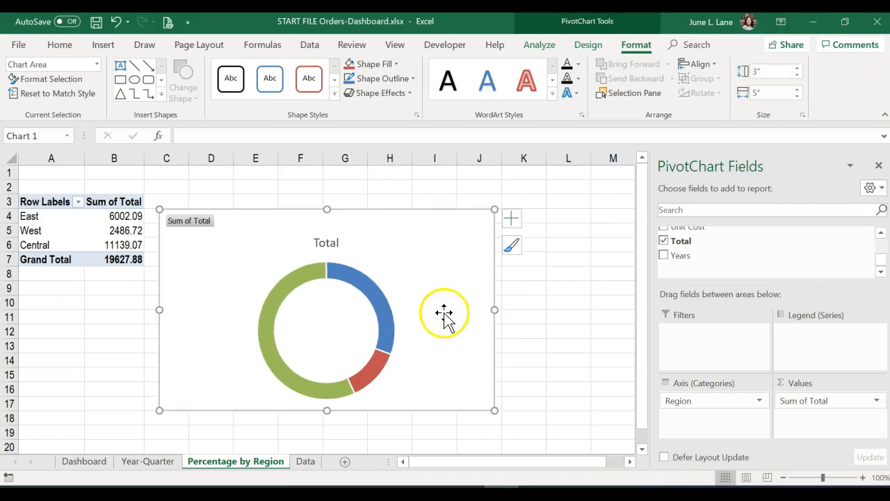
pyautogui.rightClick(201, 223)
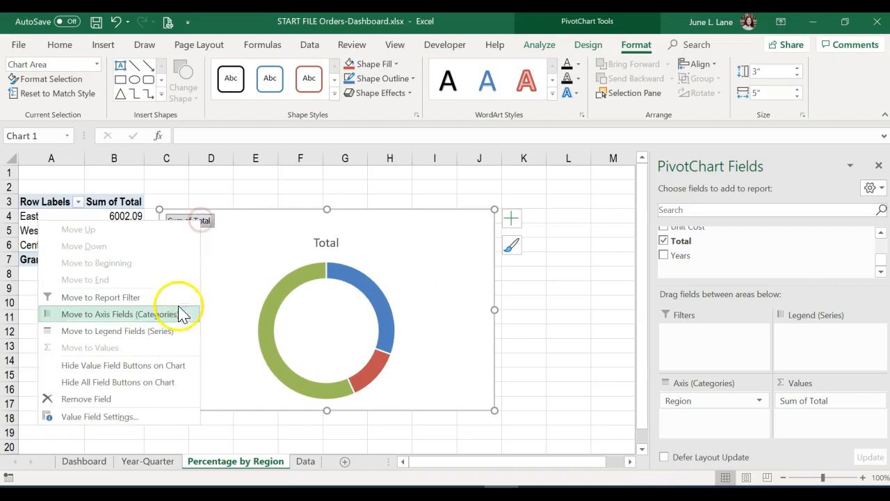
pyautogui.click(166, 382)
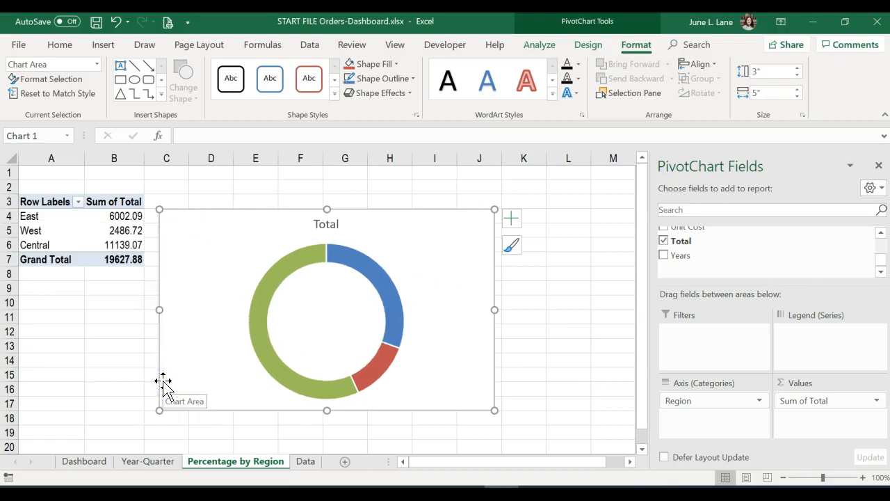
# Add data labels to the doughnut showing category name and percentage, without value or leader lines, and close the side panes.
pyautogui.click(378, 289)
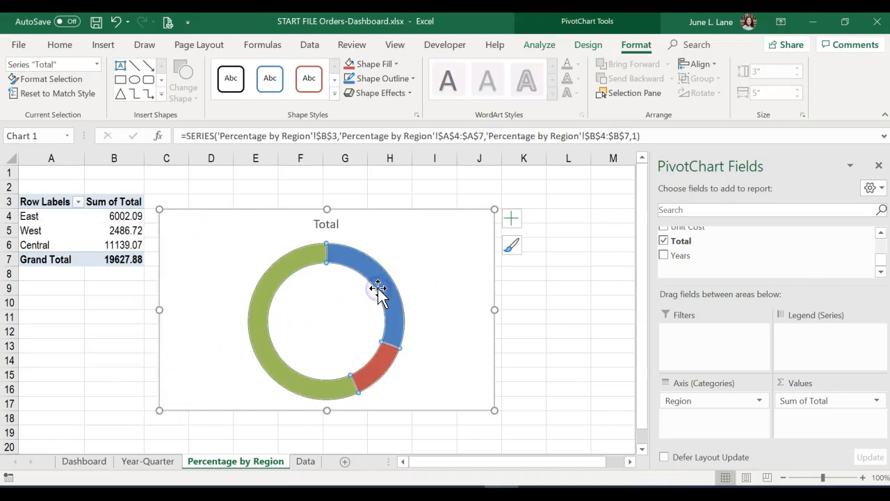
pyautogui.click(512, 219)
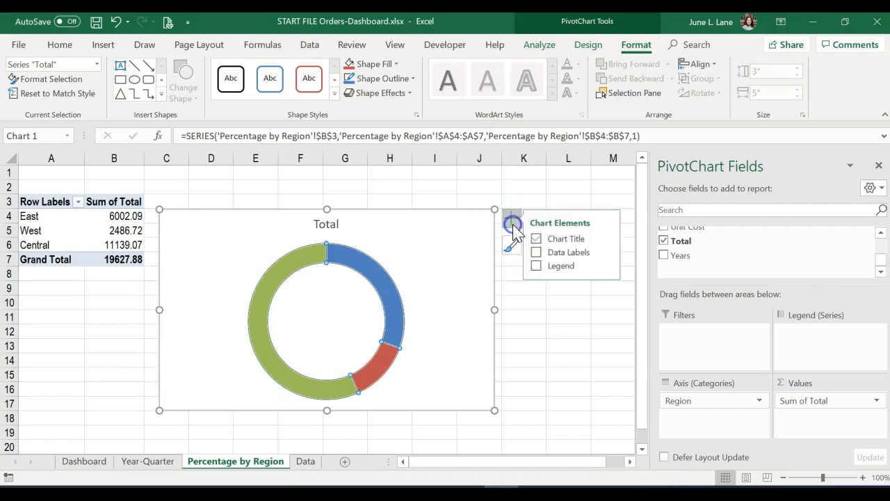
pyautogui.click(612, 252)
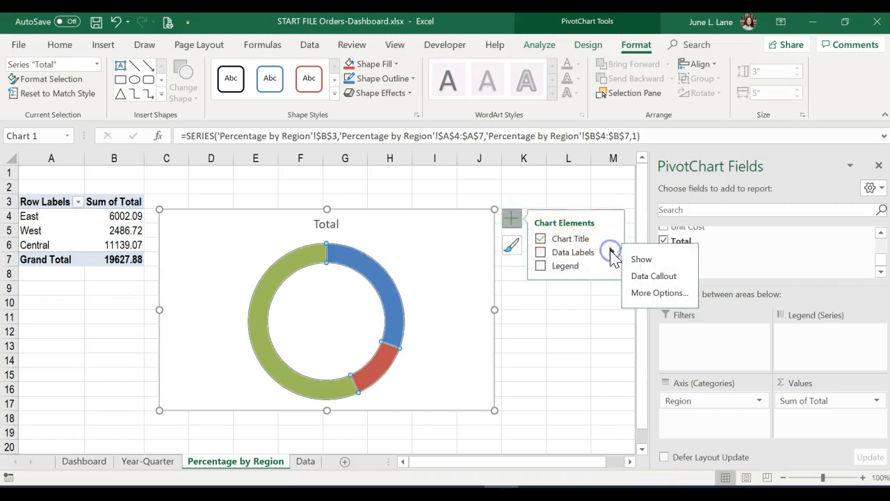
pyautogui.click(636, 292)
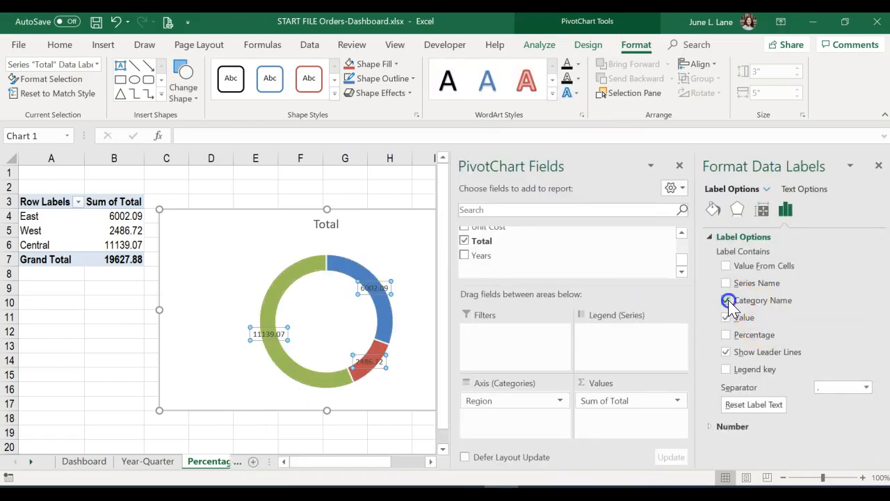
pyautogui.click(728, 301)
pyautogui.click(727, 318)
pyautogui.click(726, 335)
pyautogui.click(726, 352)
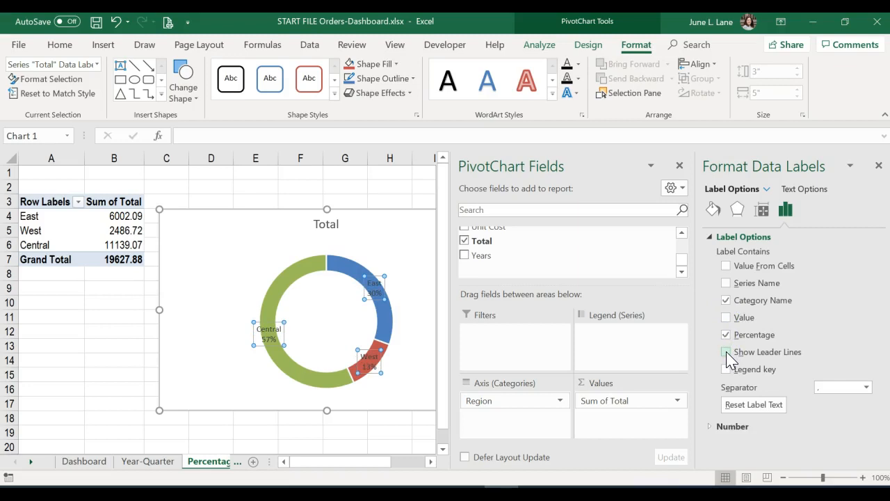
pyautogui.click(679, 166)
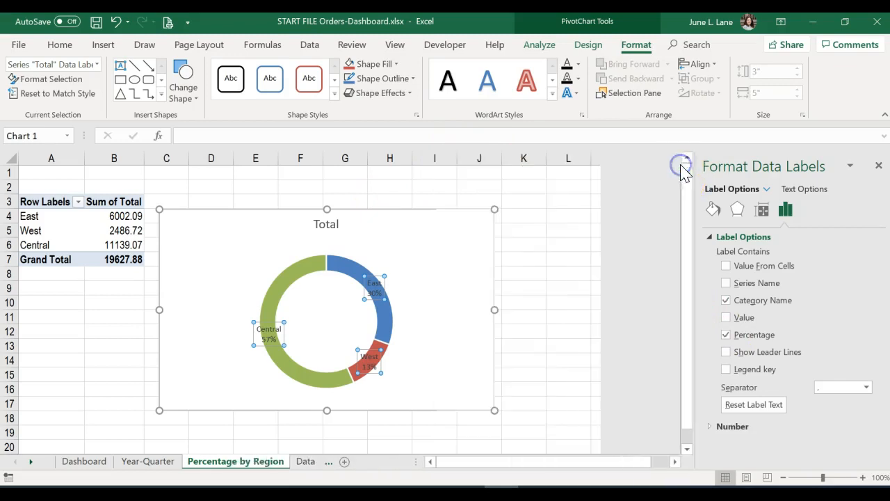
pyautogui.click(878, 167)
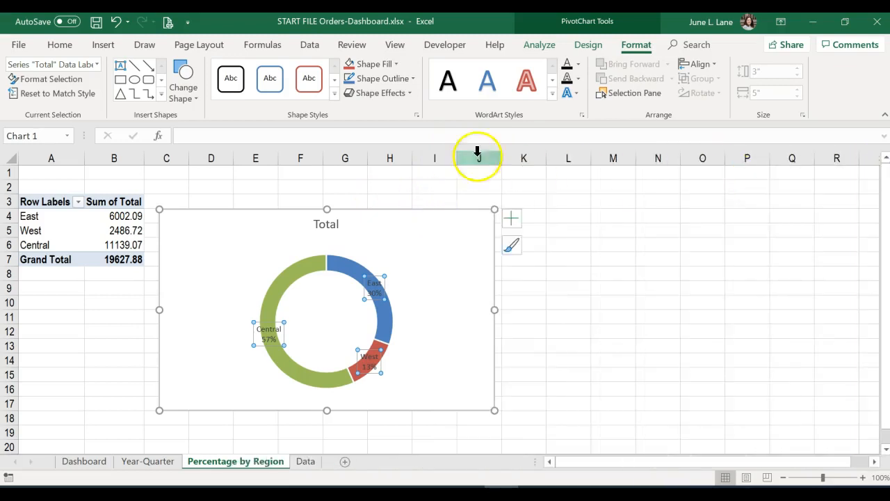
# Apply the eighth chart style, with a thick ring and bold white labels, to the doughnut chart and delete its legend.
pyautogui.click(588, 43)
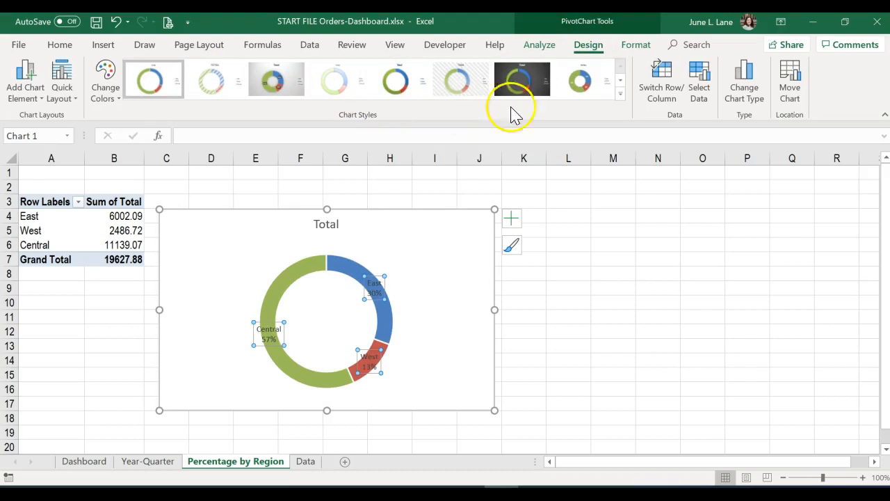
pyautogui.click(619, 92)
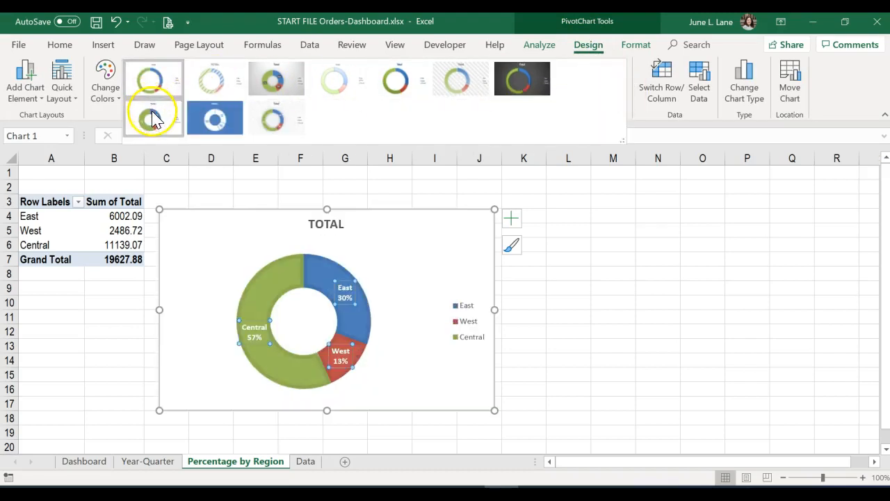
pyautogui.click(165, 108)
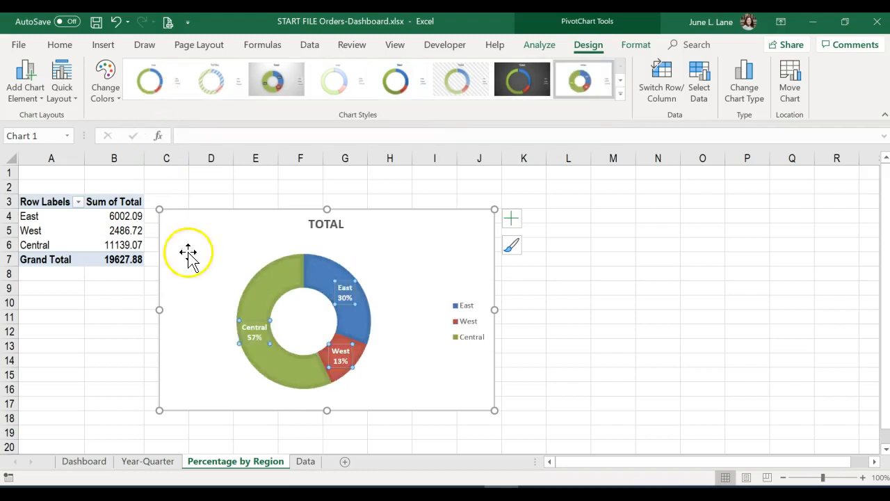
pyautogui.click(464, 306)
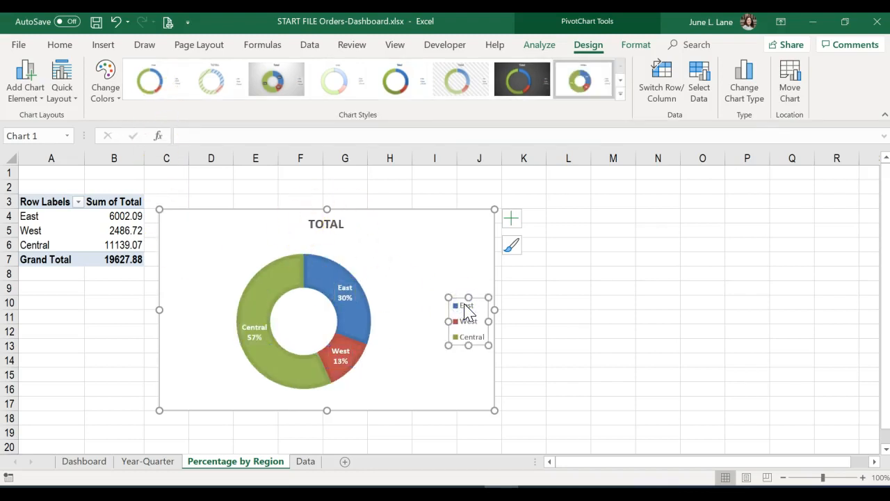
pyautogui.press('Delete')
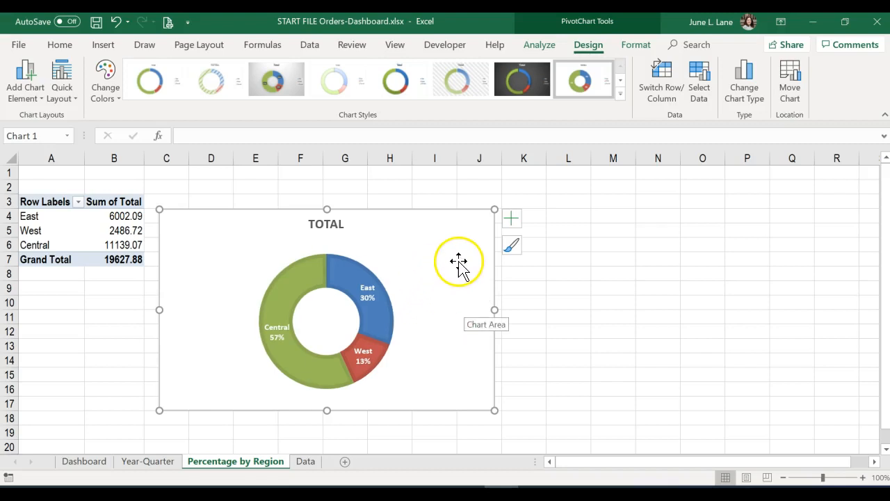
# Change the doughnut chart's title to PER REGION.
pyautogui.doubleClick(340, 223)
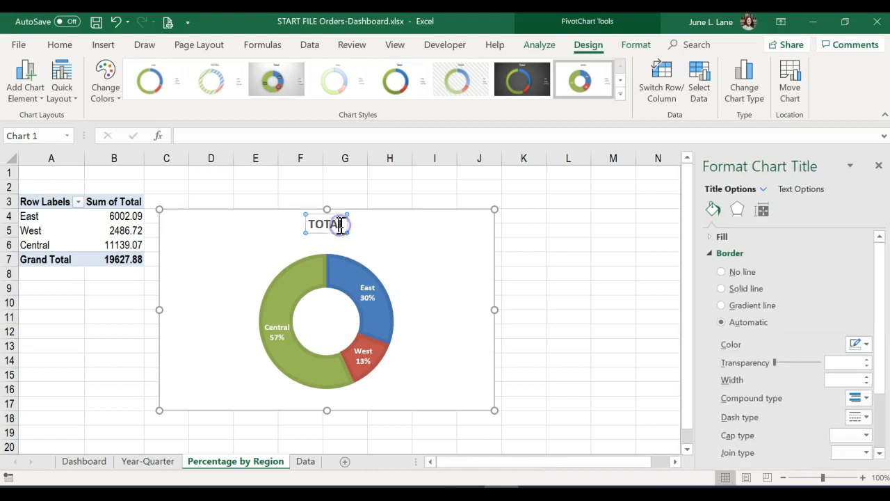
pyautogui.moveTo(340, 225); pyautogui.dragTo(315, 229)
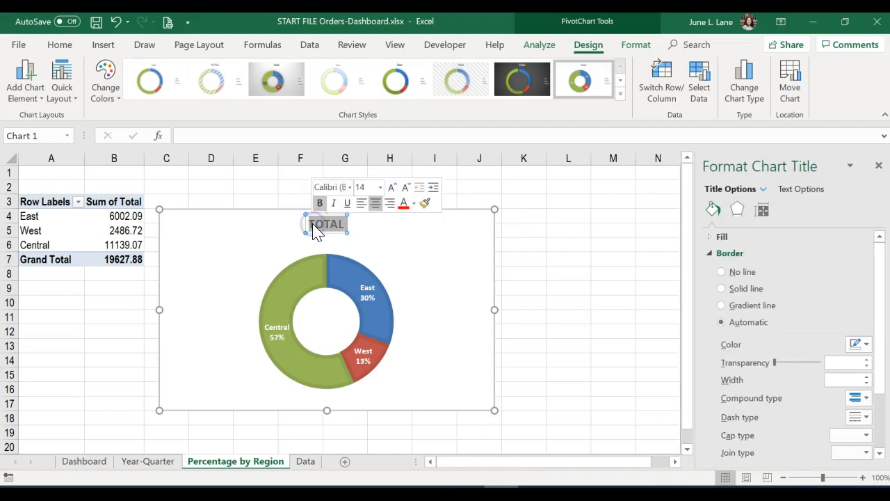
pyautogui.write('PER')
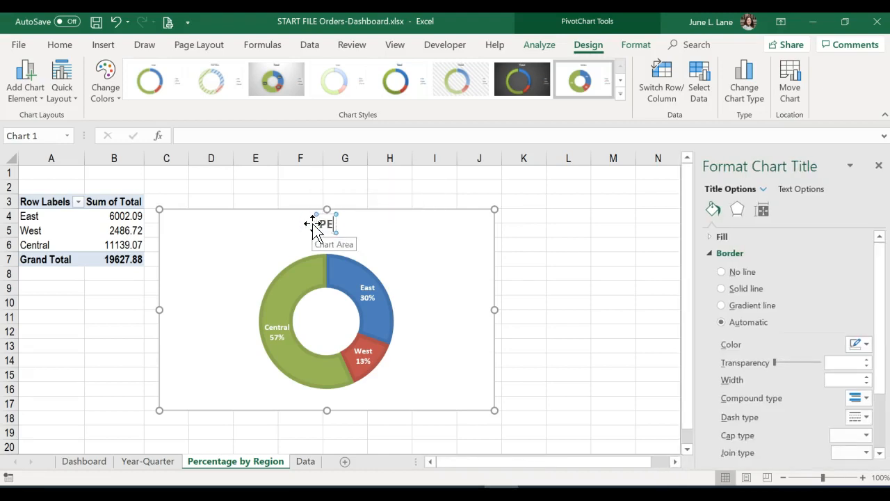
pyautogui.write(' REGION')
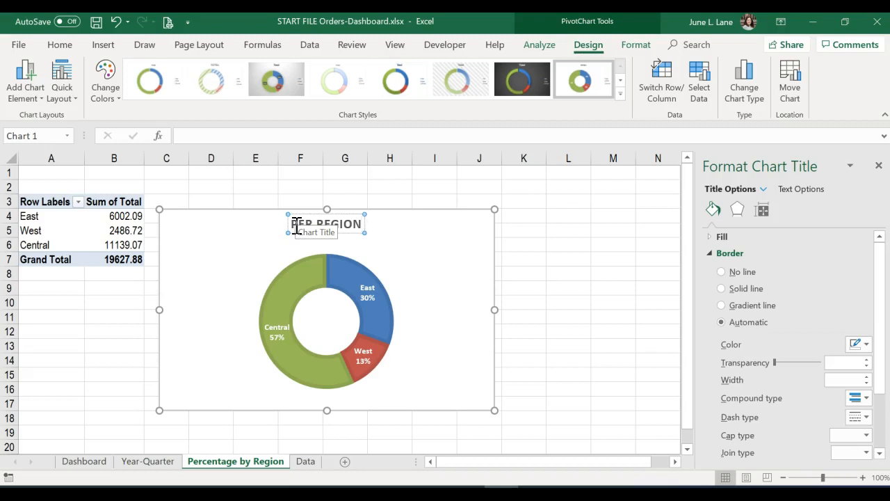
pyautogui.click(399, 242)
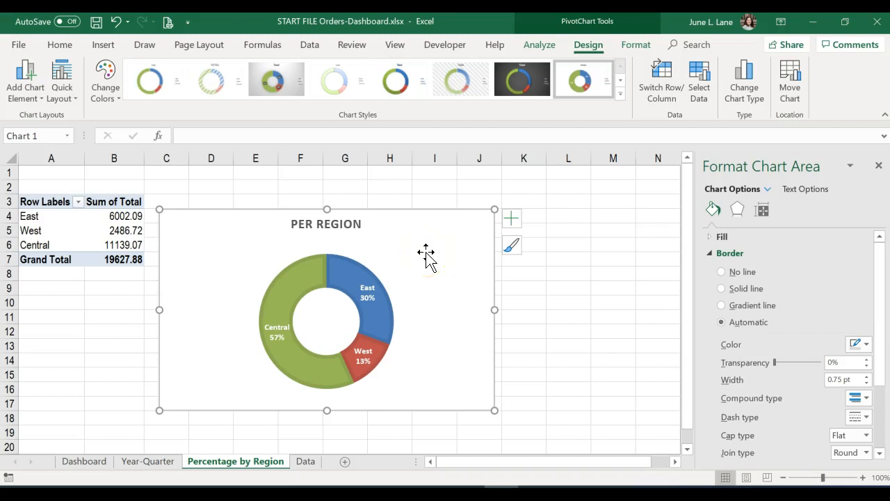
pyautogui.click(423, 215)
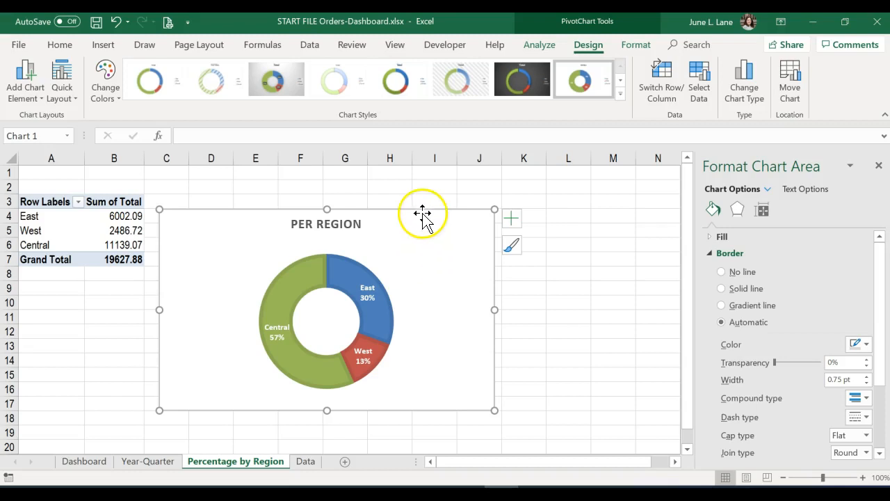
# Move the PER REGION chart to the Dashboard sheet as an embedded object.
pyautogui.click(593, 50)
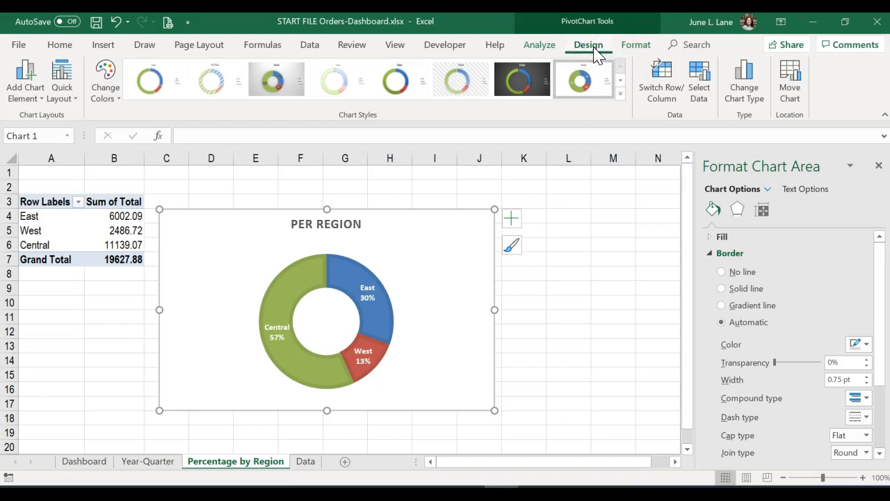
pyautogui.click(789, 89)
pyautogui.click(683, 221)
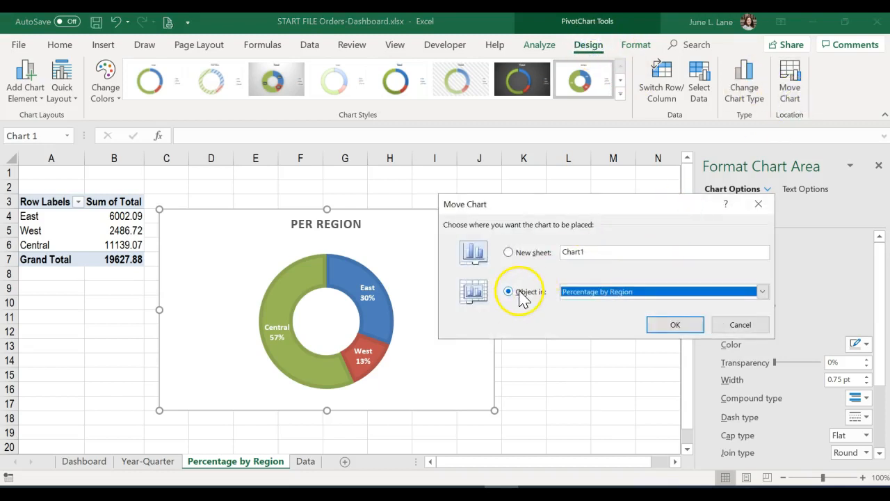
pyautogui.click(596, 294)
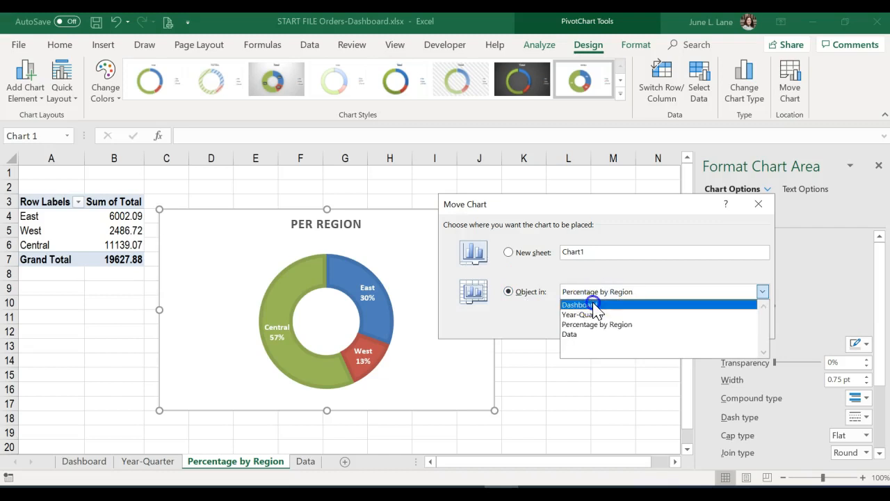
pyautogui.click(596, 306)
pyautogui.click(678, 326)
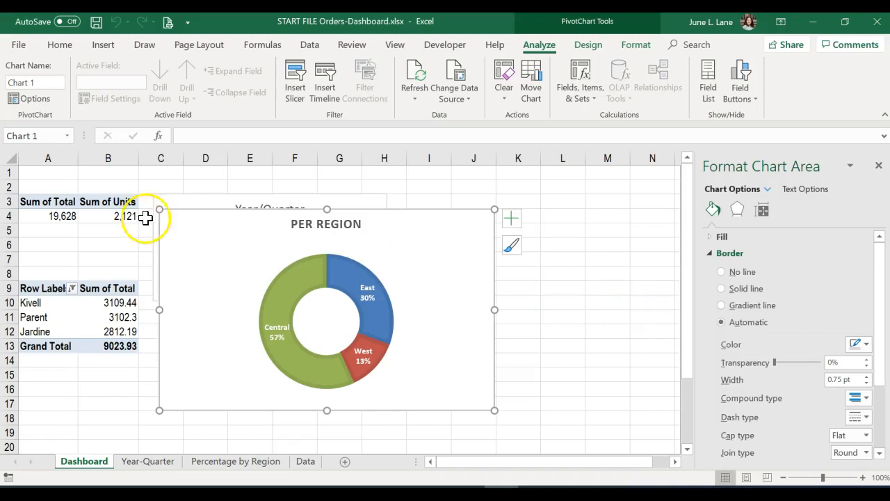
# Shrink the PER REGION chart and position it directly beneath the Year/Quarter chart on the Dashboard sheet.
pyautogui.moveTo(159, 208); pyautogui.dragTo(241, 272)
pyautogui.moveTo(271, 302); pyautogui.dragTo(187, 341)
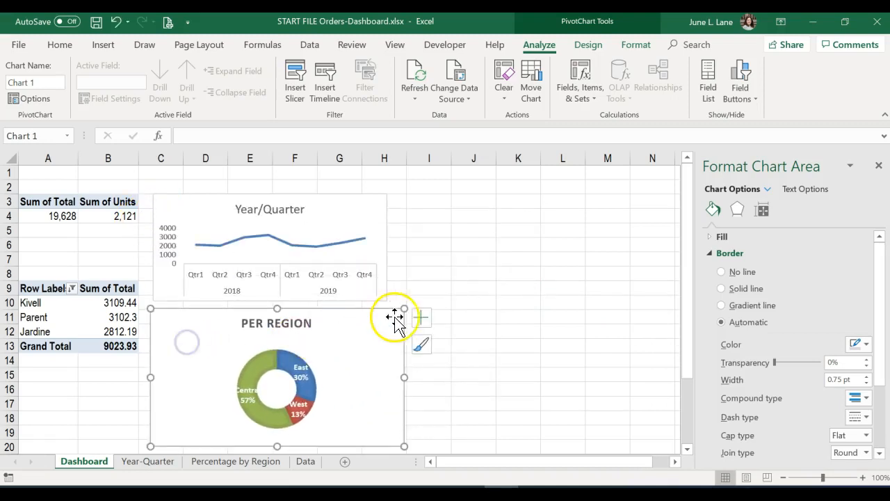
pyautogui.moveTo(405, 310); pyautogui.dragTo(296, 323)
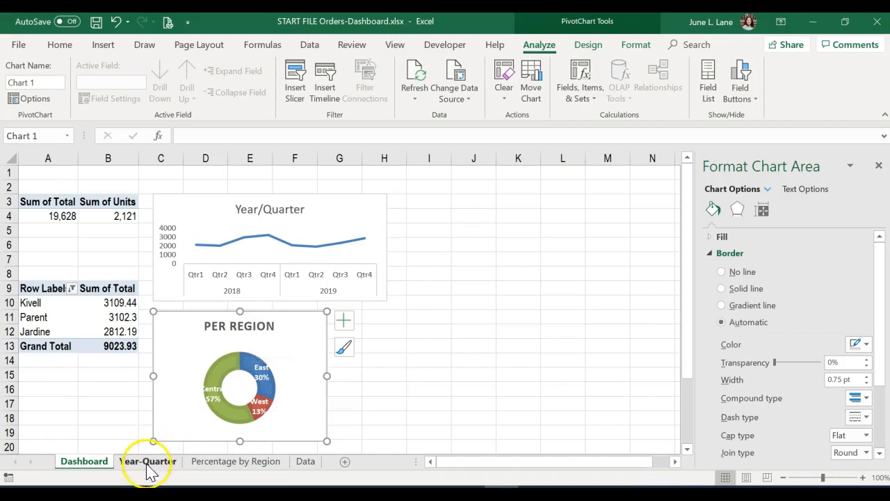
# Create a PivotTable on a new worksheet from the Data sheet's range A1:G44.
pyautogui.click(301, 464)
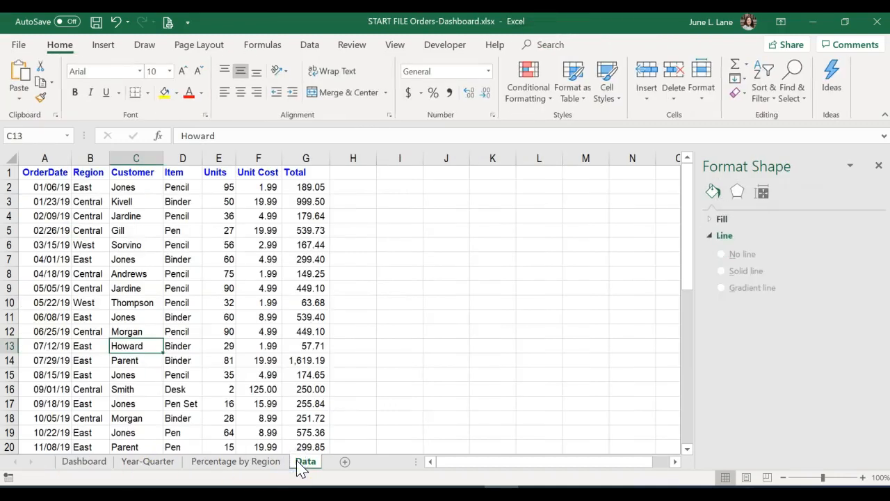
pyautogui.click(104, 44)
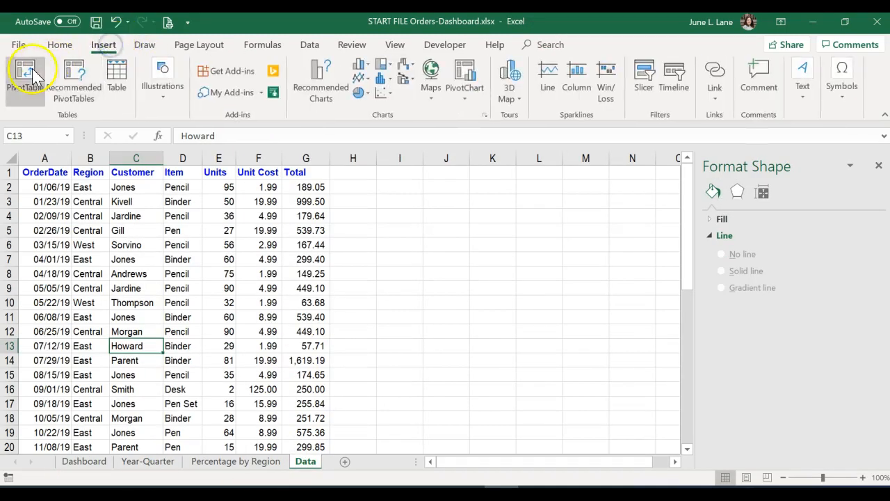
pyautogui.click(28, 72)
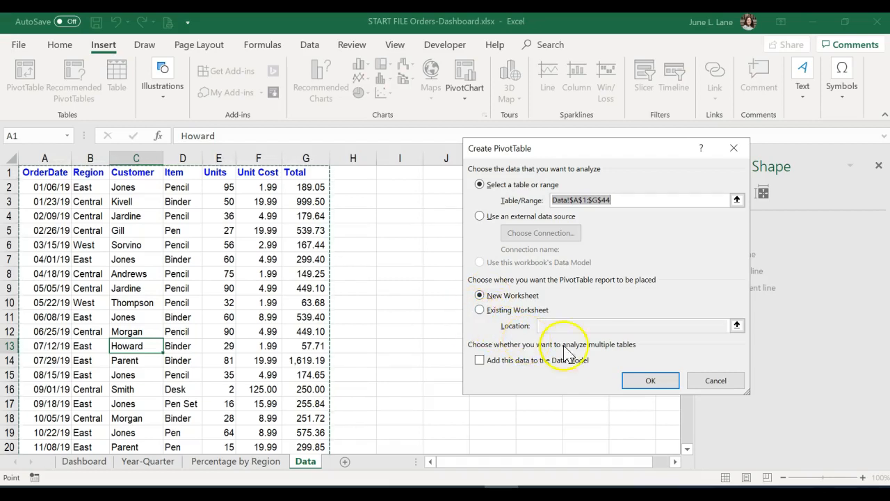
pyautogui.click(650, 381)
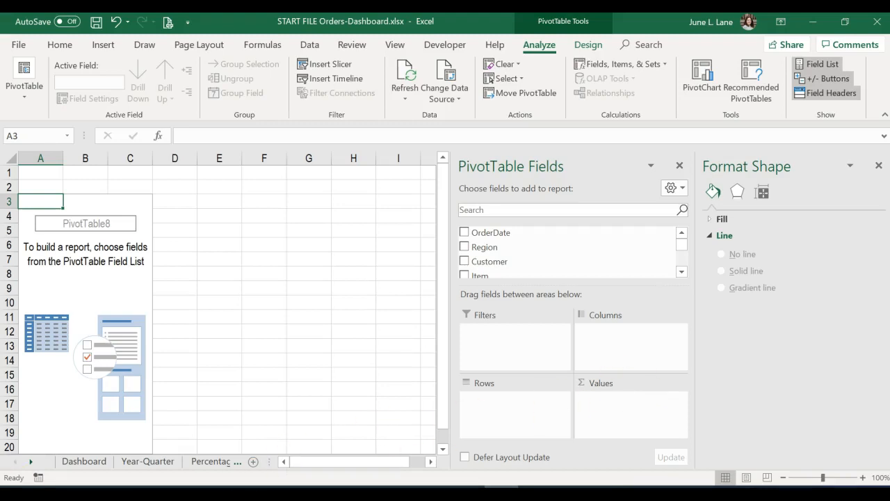
# Rename the new PivotTable sheet Units Per Item and close the Format Shape pane.
pyautogui.moveTo(273, 462); pyautogui.dragTo(407, 469)
pyautogui.click(306, 464)
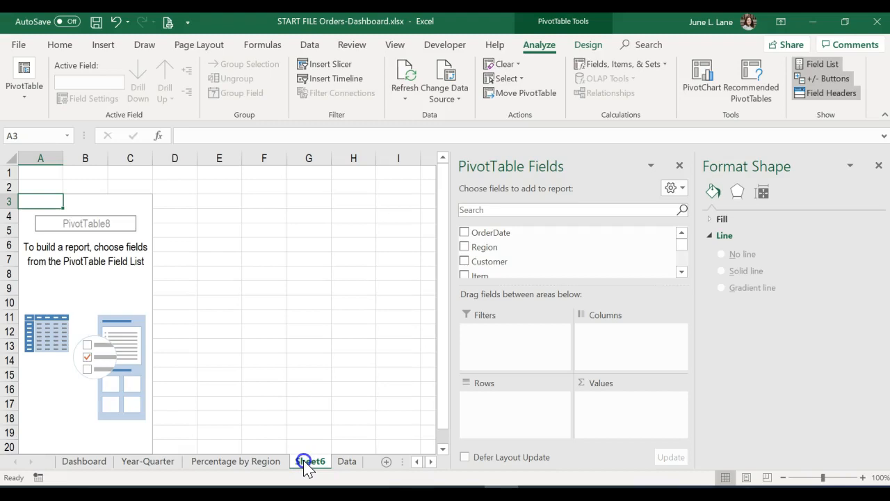
pyautogui.doubleClick(306, 463)
pyautogui.write('Units')
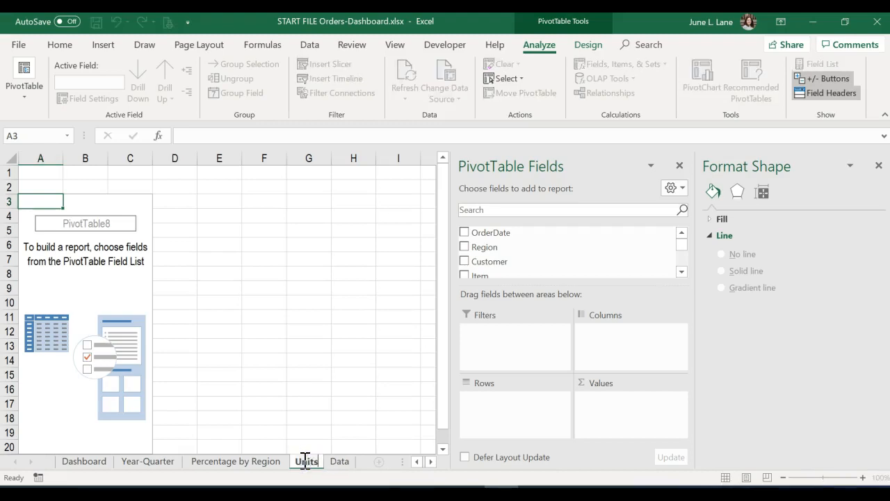
pyautogui.write(' Per ITe')
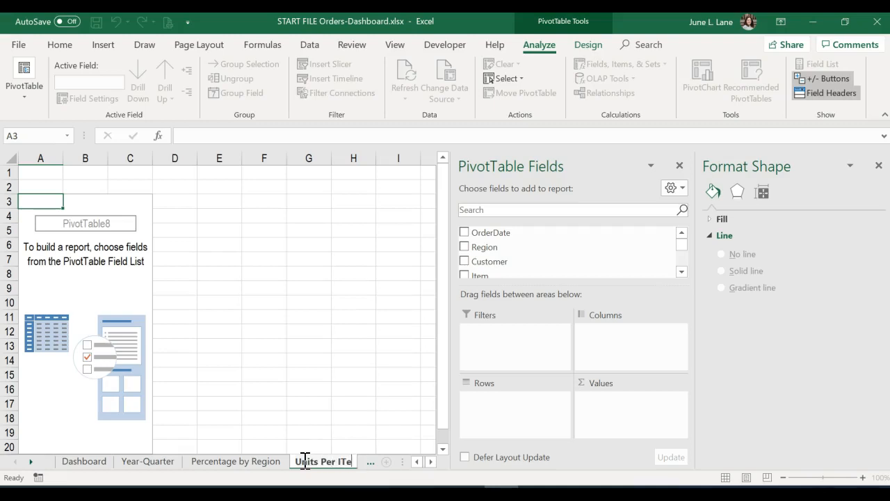
pyautogui.write('m')
pyautogui.press('BackSpace')
pyautogui.press('BackSpace')
pyautogui.press('BackSpace')
pyautogui.write('tem')
pyautogui.click(722, 279)
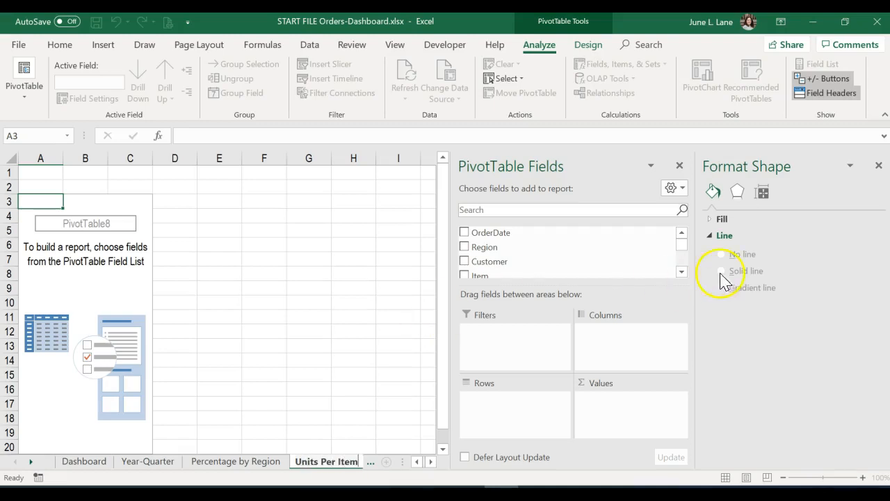
pyautogui.click(878, 166)
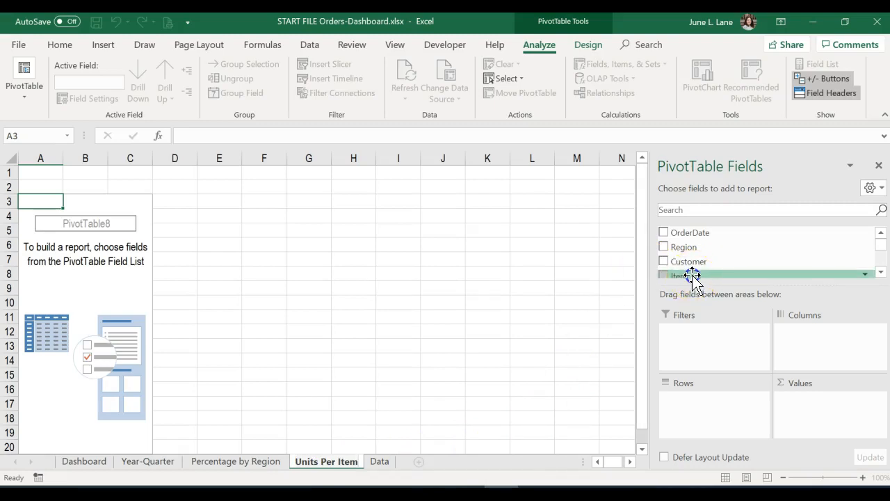
# Lay out the PivotTable with Item as rows and the sum of Units as values.
pyautogui.moveTo(693, 276)
pyautogui.mouseDown()
pyautogui.moveTo(731, 382)
pyautogui.moveTo(723, 403)
pyautogui.moveTo(705, 397)
pyautogui.mouseUp()
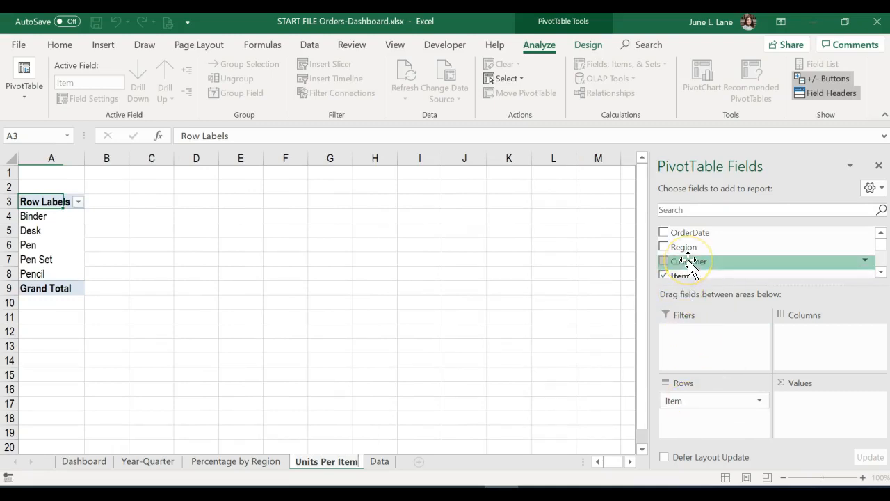
pyautogui.scroll(-3, 689, 261)
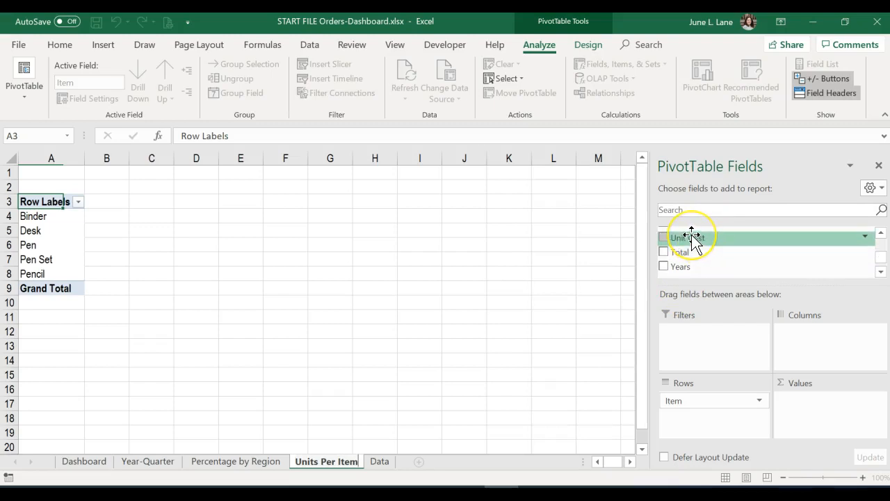
pyautogui.scroll(3, 696, 247)
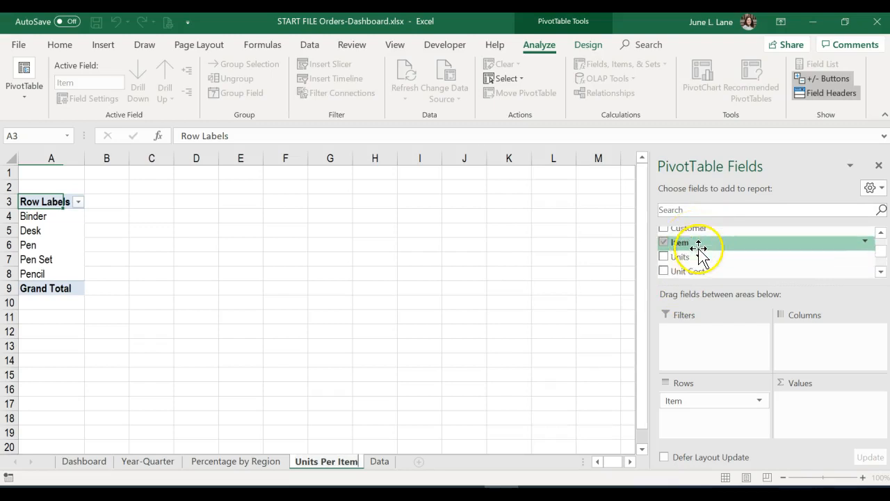
pyautogui.moveTo(690, 259); pyautogui.dragTo(827, 415)
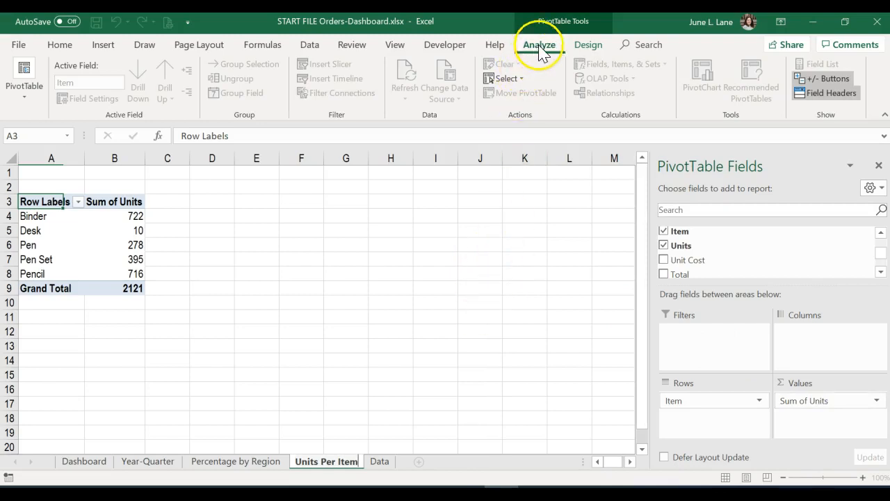
# Insert a 3-D Clustered Column PivotChart based on the units-by-item PivotTable.
pyautogui.click(78, 217)
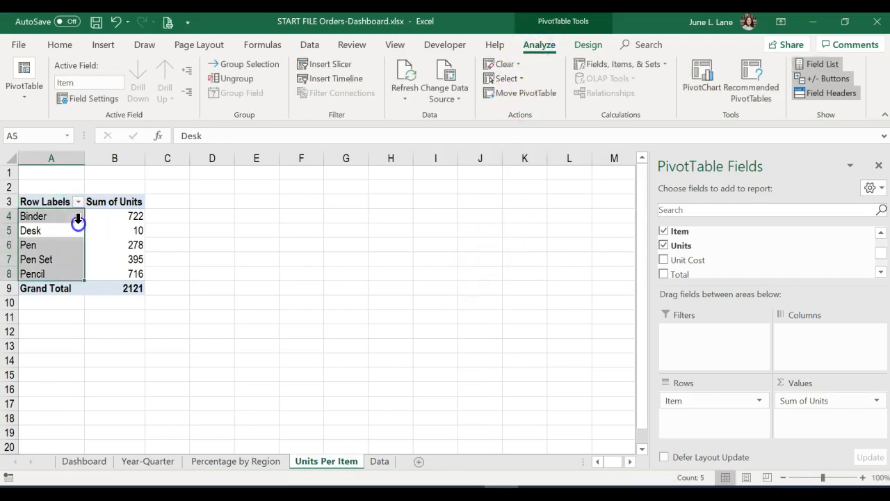
pyautogui.click(117, 219)
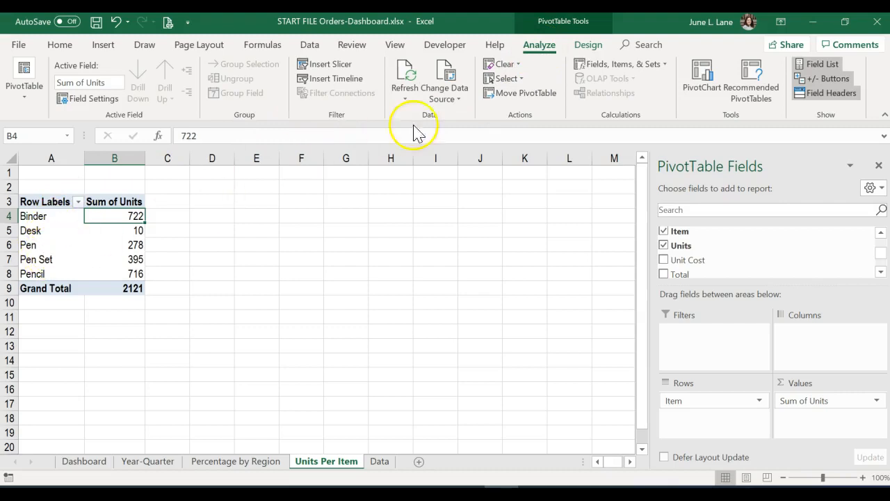
pyautogui.click(710, 91)
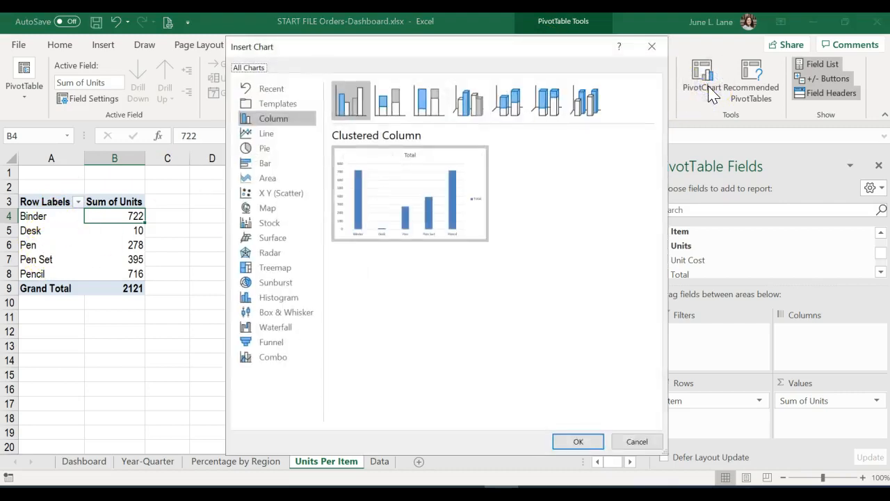
pyautogui.click(282, 123)
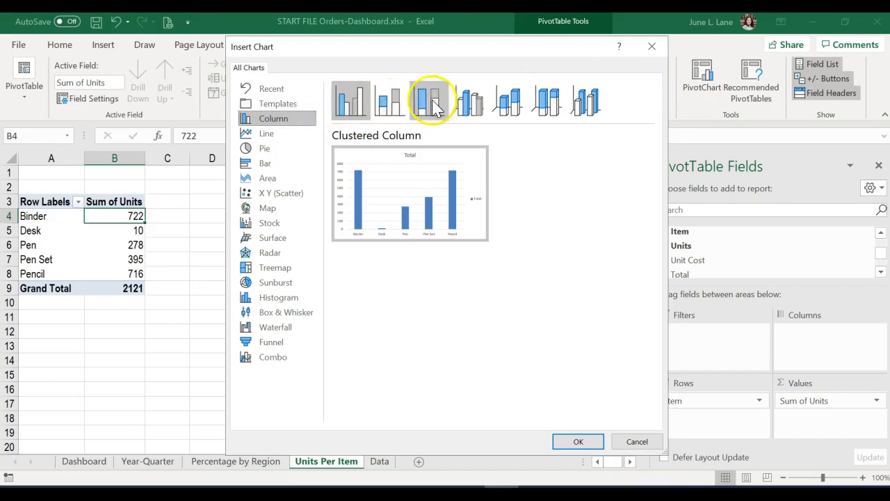
pyautogui.click(475, 110)
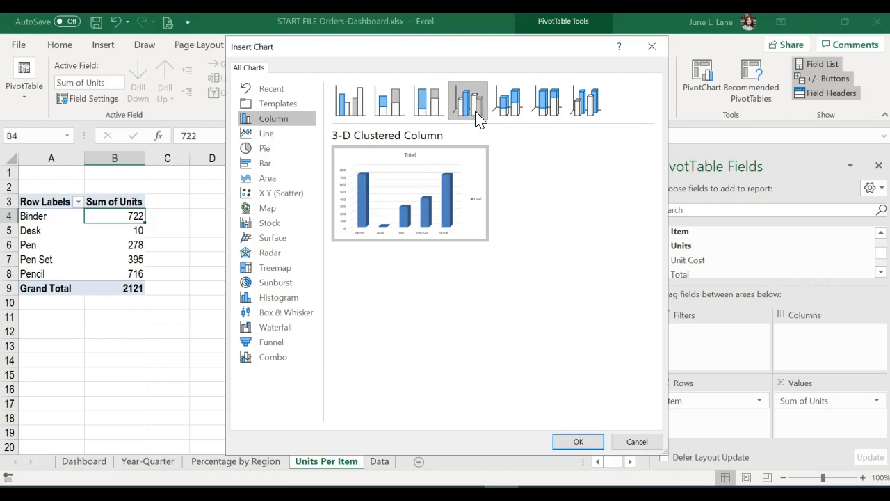
pyautogui.click(572, 441)
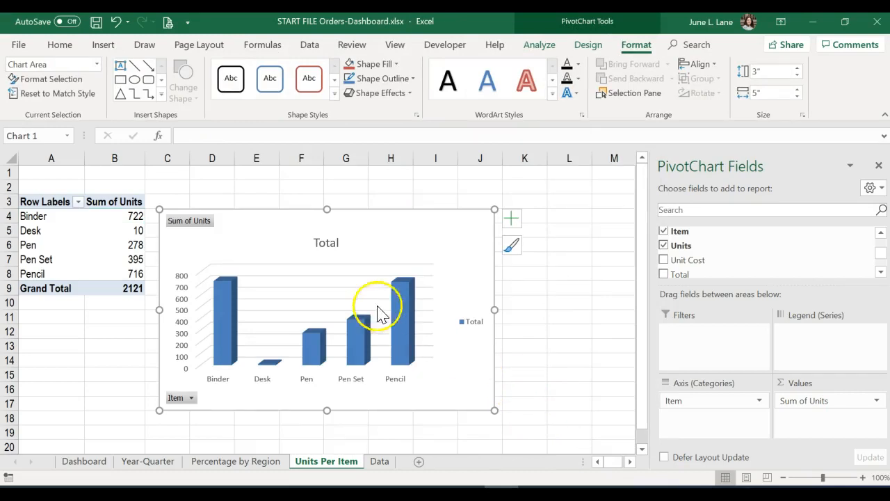
# Delete the column chart's title and legend and hide all its field buttons.
pyautogui.click(330, 247)
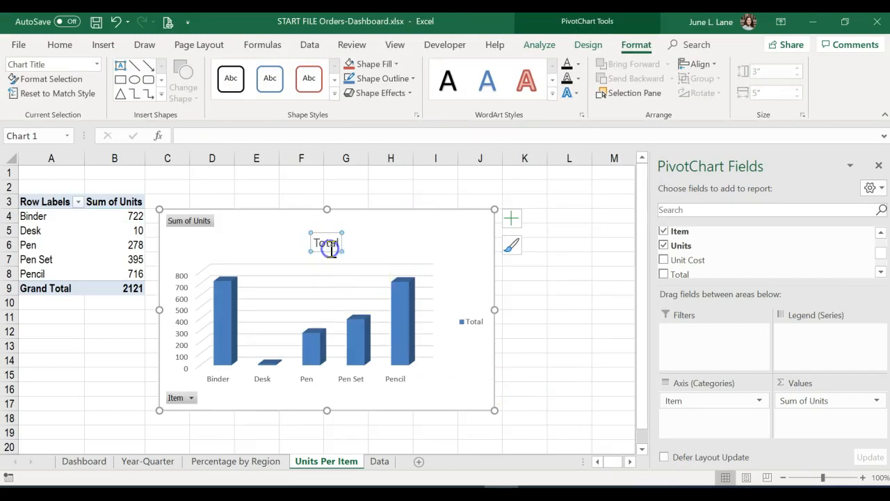
pyautogui.press('Delete')
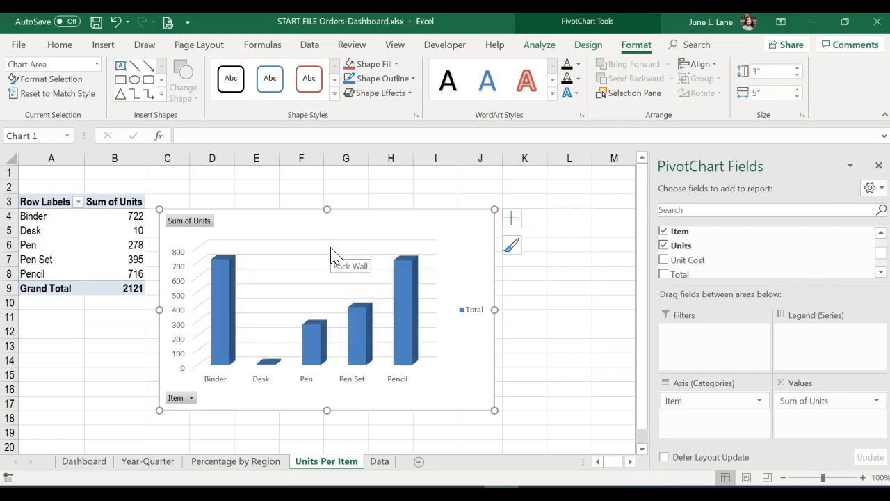
pyautogui.click(463, 309)
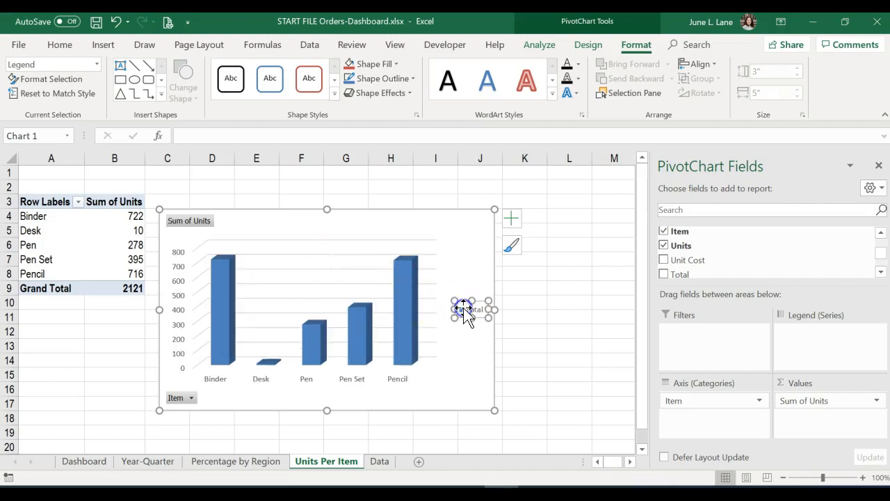
pyautogui.press('Delete')
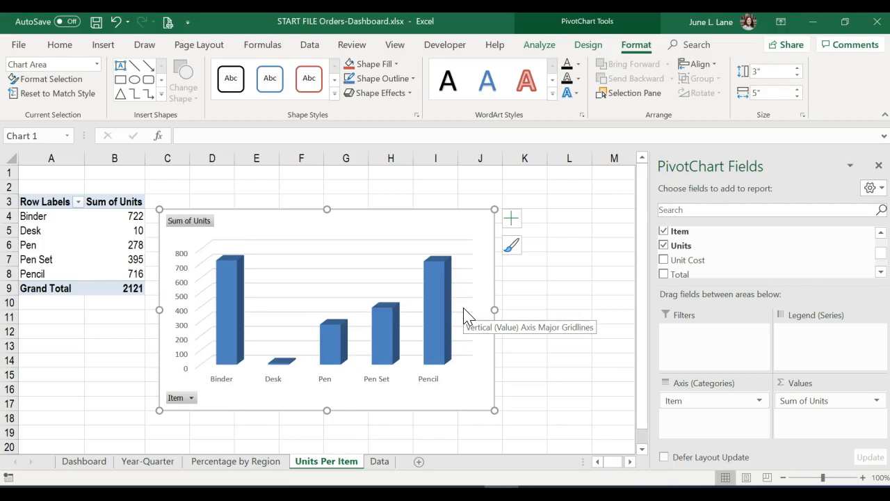
pyautogui.rightClick(184, 223)
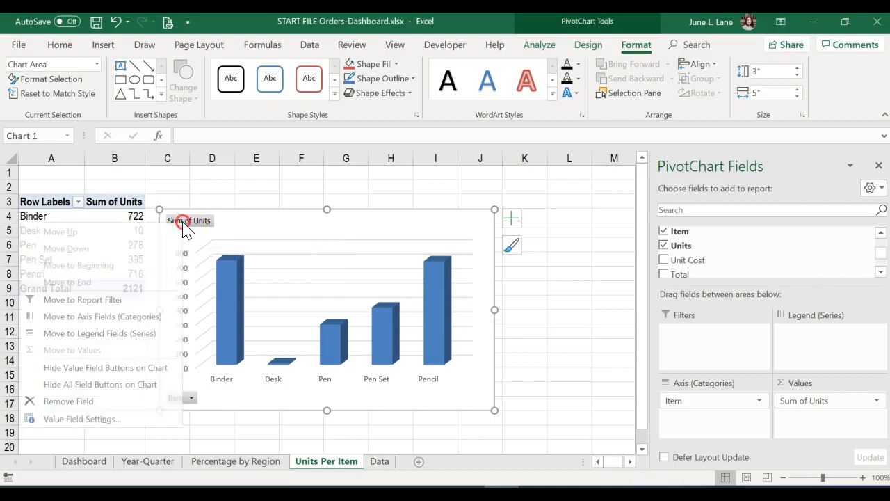
pyautogui.click(141, 384)
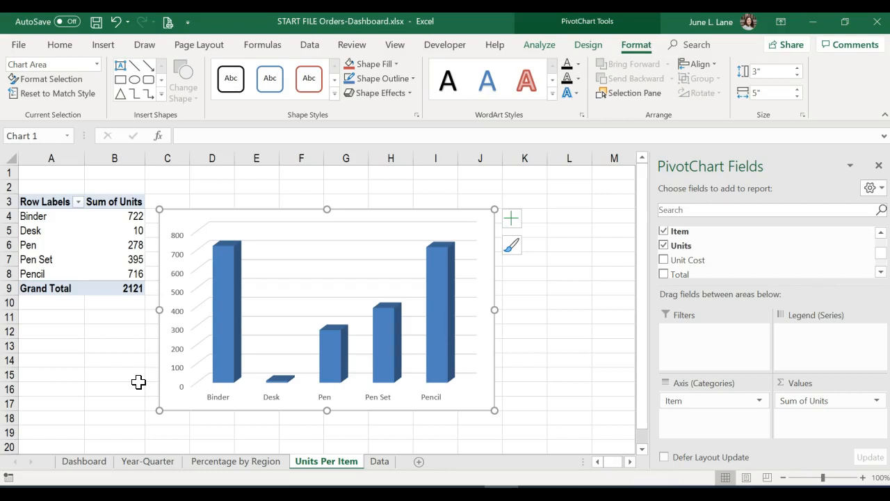
# Add a chart title to the column chart and set its text to Units Per Item.
pyautogui.click(511, 219)
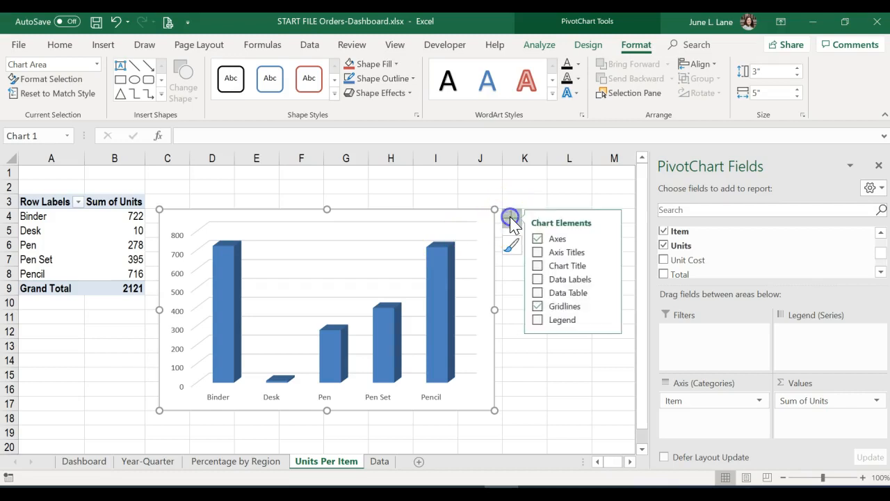
pyautogui.click(555, 252)
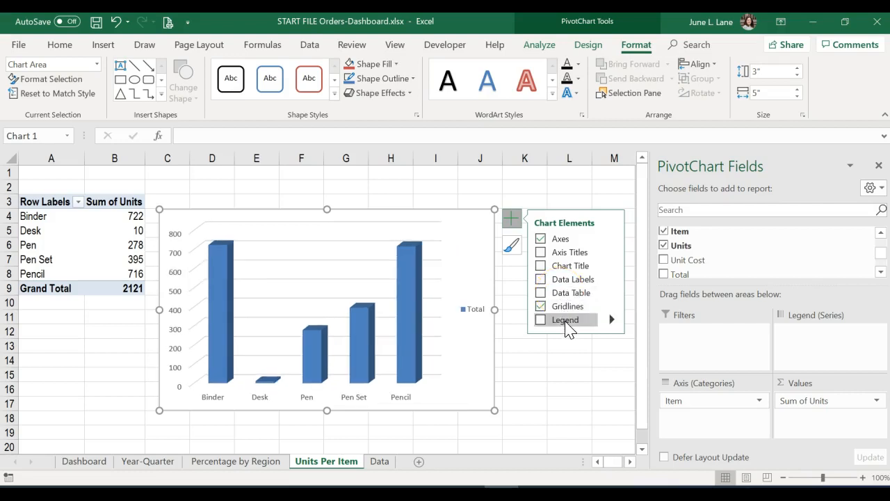
pyautogui.click(567, 269)
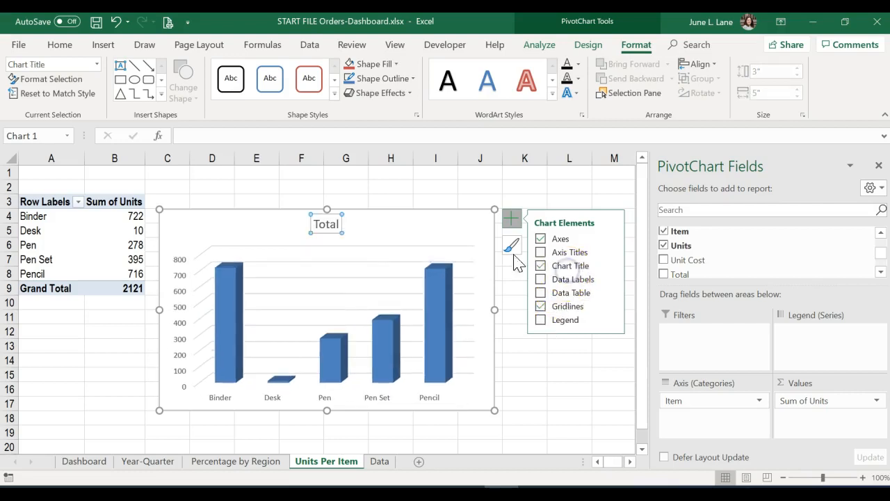
pyautogui.doubleClick(326, 228)
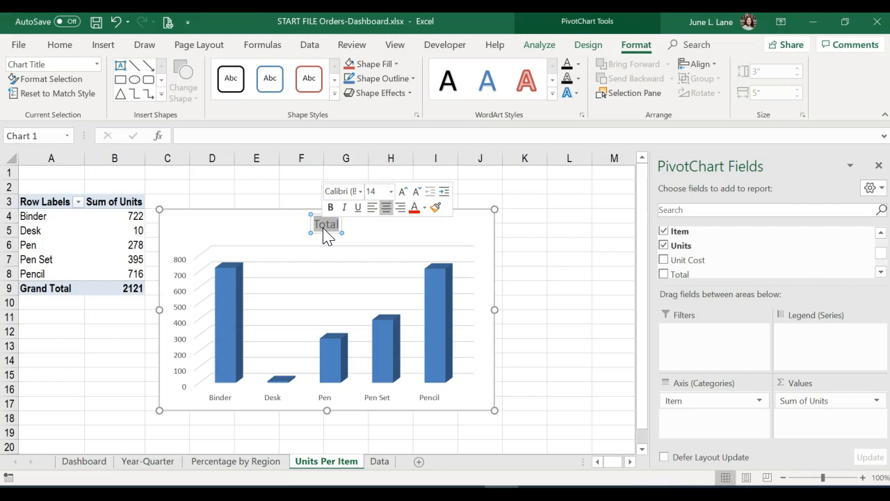
pyautogui.write('Unit')
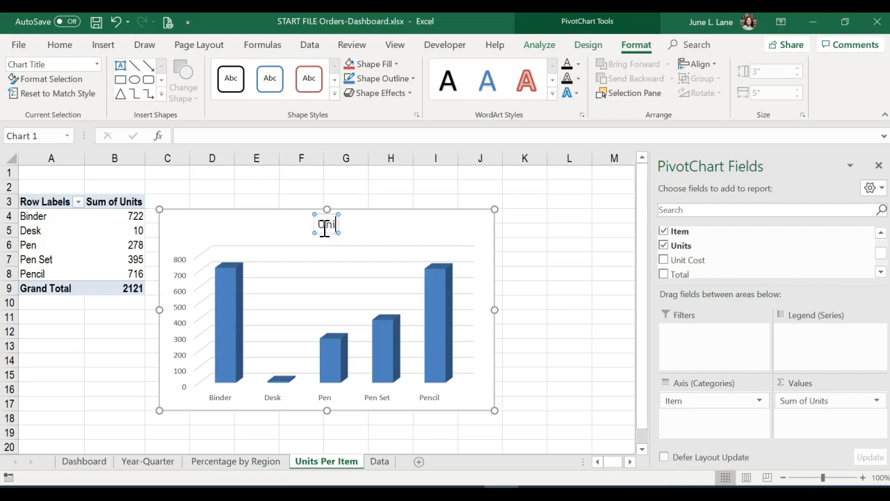
pyautogui.write('s Per Item')
pyautogui.press('BackSpace')
pyautogui.press('BackSpace')
pyautogui.press('BackSpace')
pyautogui.write('tem')
pyautogui.click(335, 222)
pyautogui.click(385, 212)
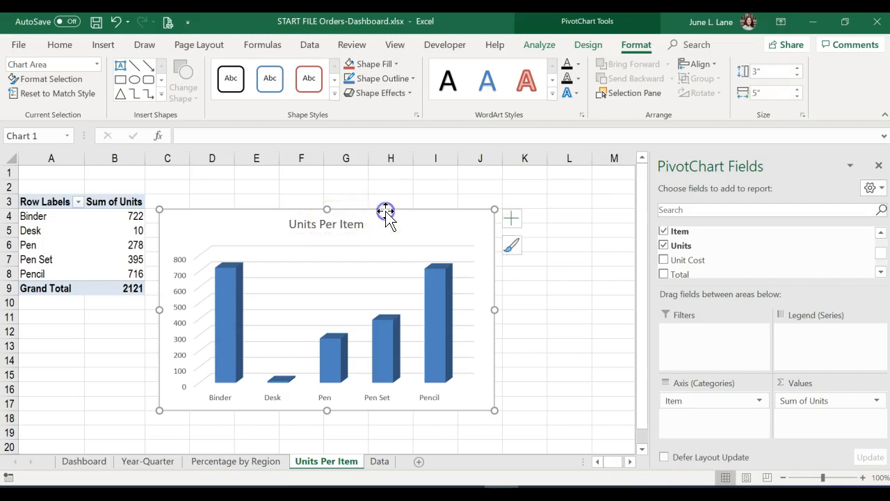
# Move the Units Per Item chart to the Dashboard sheet as an object.
pyautogui.click(616, 48)
pyautogui.click(588, 45)
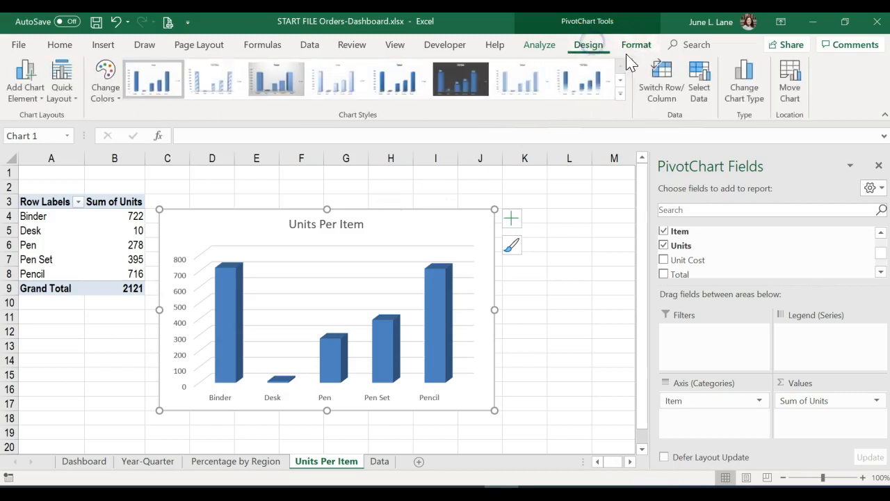
pyautogui.click(793, 84)
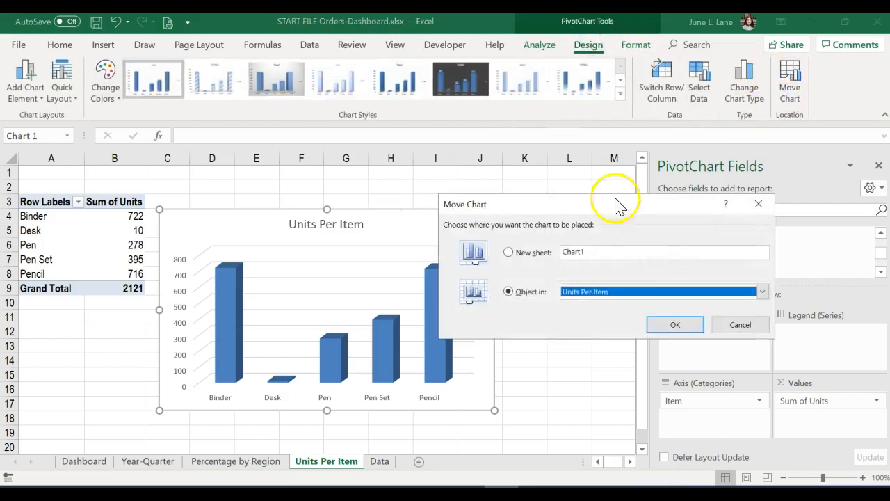
pyautogui.click(584, 292)
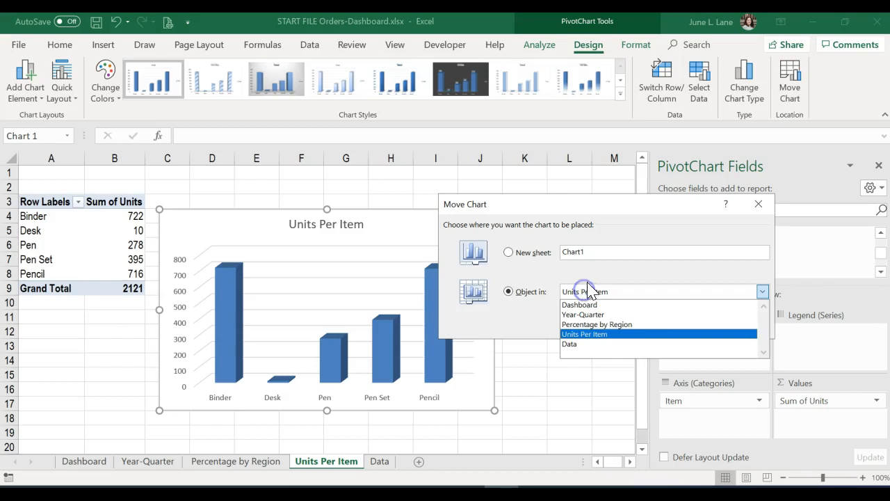
pyautogui.click(582, 306)
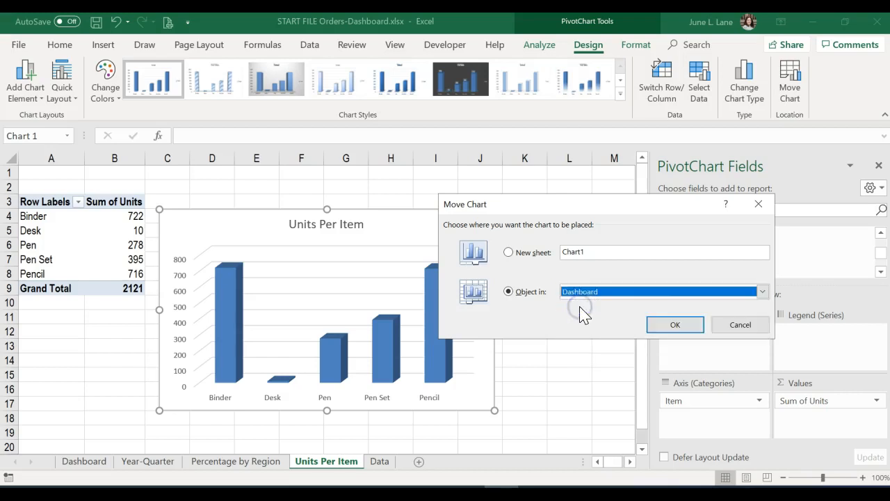
pyautogui.click(674, 325)
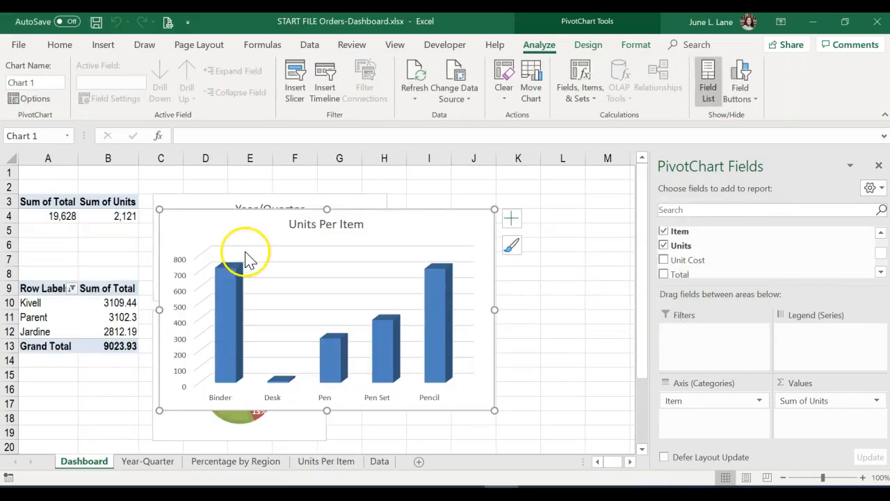
# Shrink the Units Per Item chart and place it beside the Year/Quarter chart, with their upper edges roughly aligned.
pyautogui.moveTo(160, 212); pyautogui.dragTo(229, 264)
pyautogui.moveTo(271, 292); pyautogui.dragTo(439, 214)
pyautogui.moveTo(396, 329); pyautogui.dragTo(413, 306)
pyautogui.moveTo(435, 203); pyautogui.dragTo(418, 204)
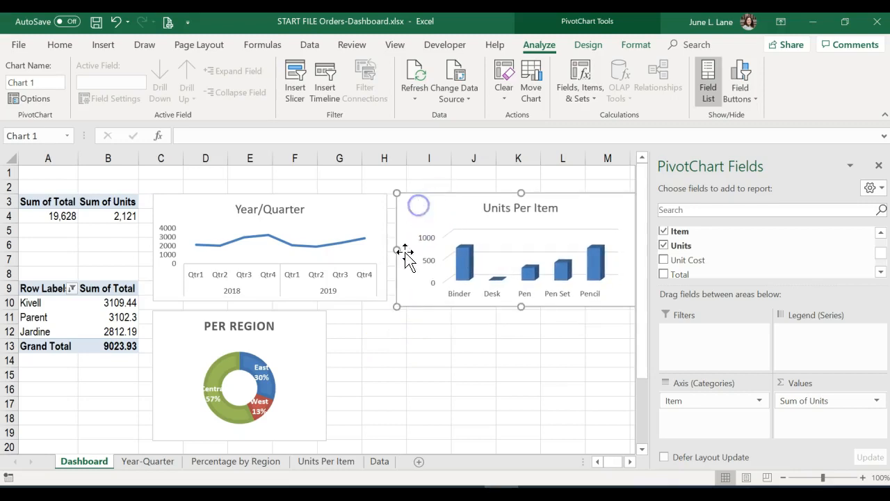
pyautogui.moveTo(397, 305); pyautogui.dragTo(406, 300)
pyautogui.moveTo(431, 216); pyautogui.dragTo(421, 208)
pyautogui.moveTo(397, 299); pyautogui.dragTo(405, 297)
pyautogui.click(408, 318)
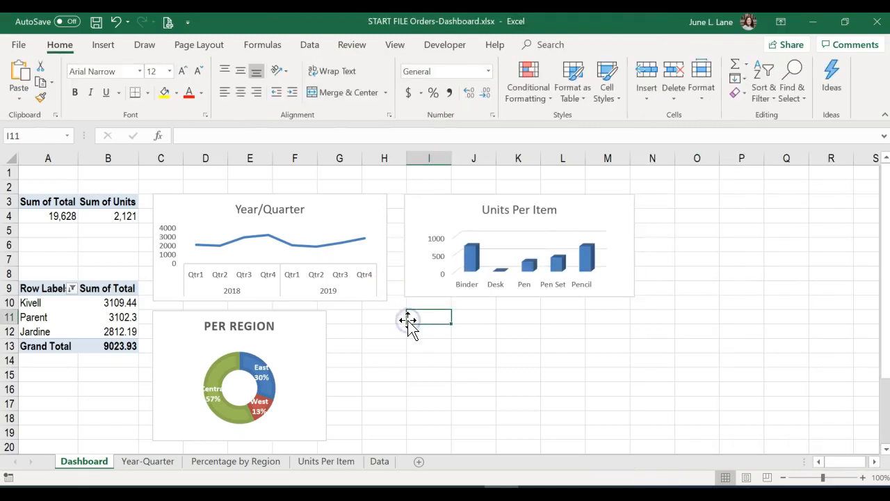
# Widen the Units Per Item chart slightly and extend its lower edge to about row 13.
pyautogui.click(421, 288)
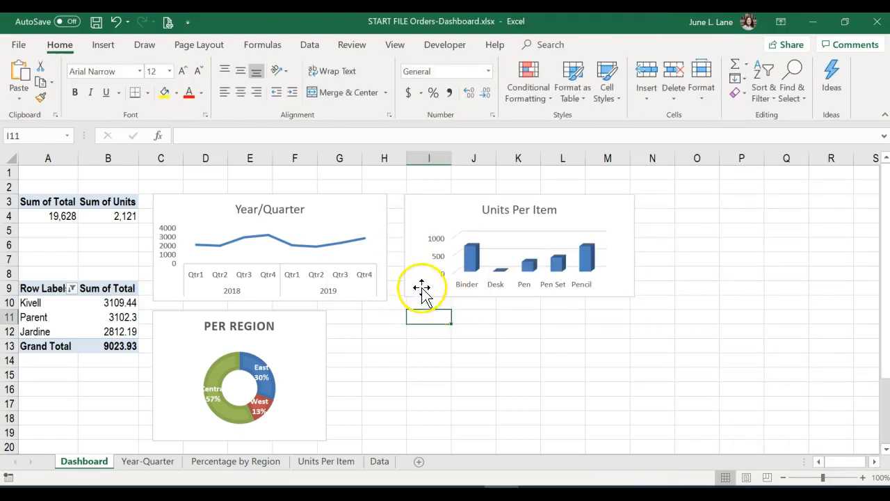
pyautogui.moveTo(404, 298); pyautogui.dragTo(401, 305)
pyautogui.click(402, 315)
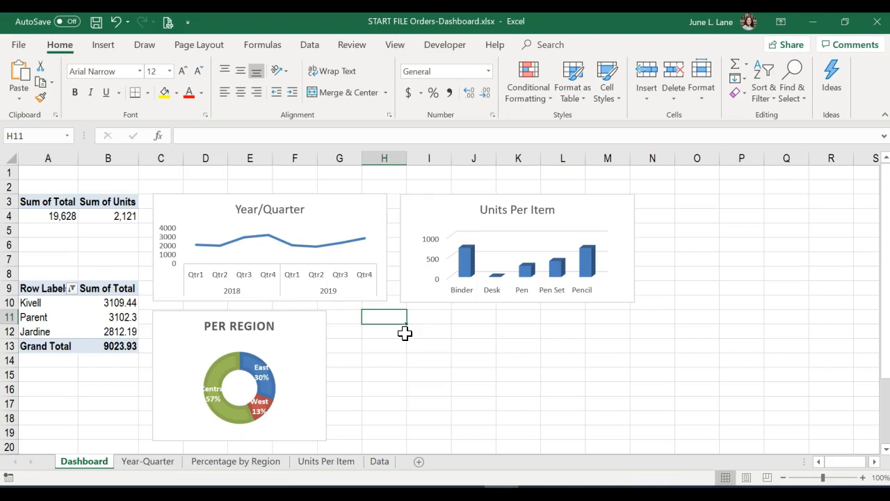
pyautogui.moveTo(517, 301); pyautogui.dragTo(512, 356)
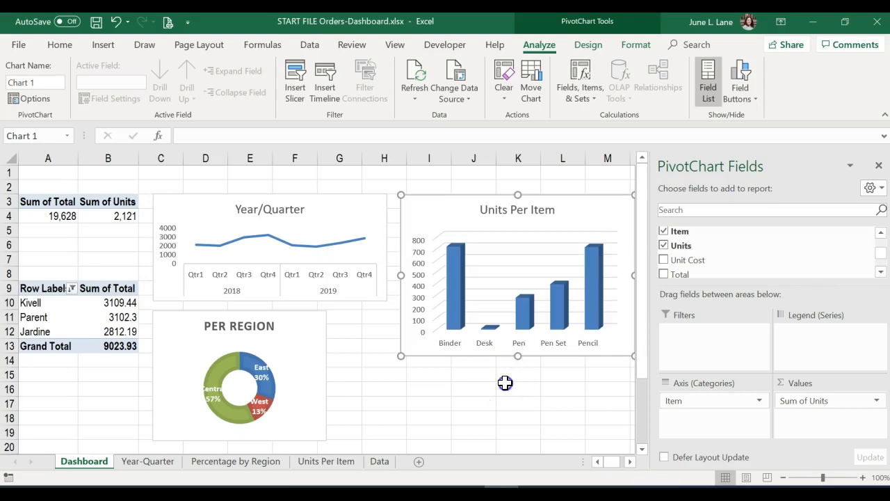
pyautogui.click(506, 388)
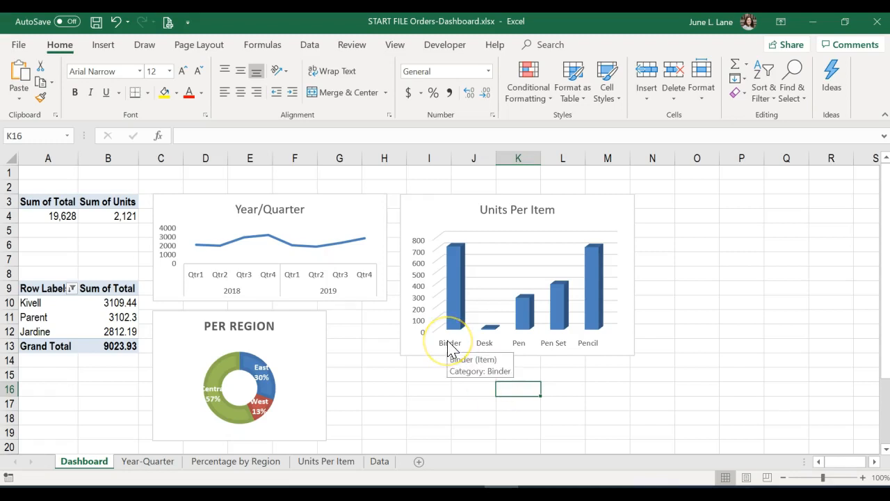
# Select a cell in the totals PivotTable containing Sum of Total and Sum of Units.
pyautogui.click(123, 303)
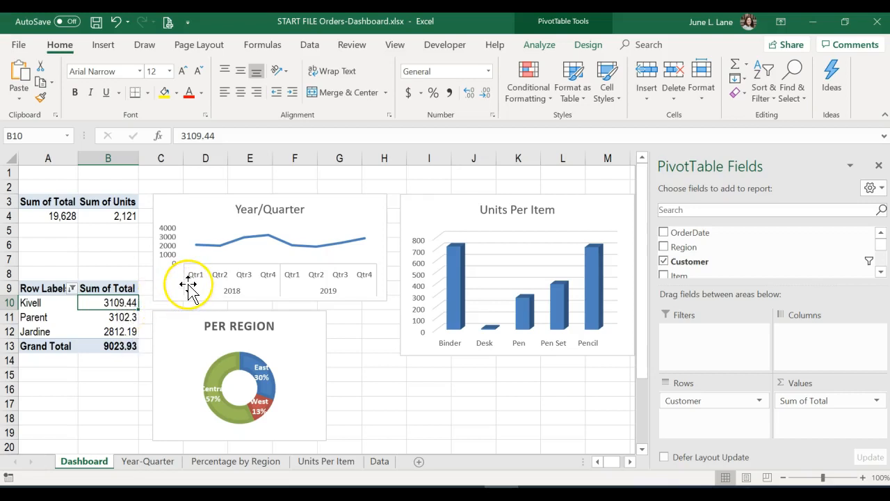
pyautogui.click(88, 215)
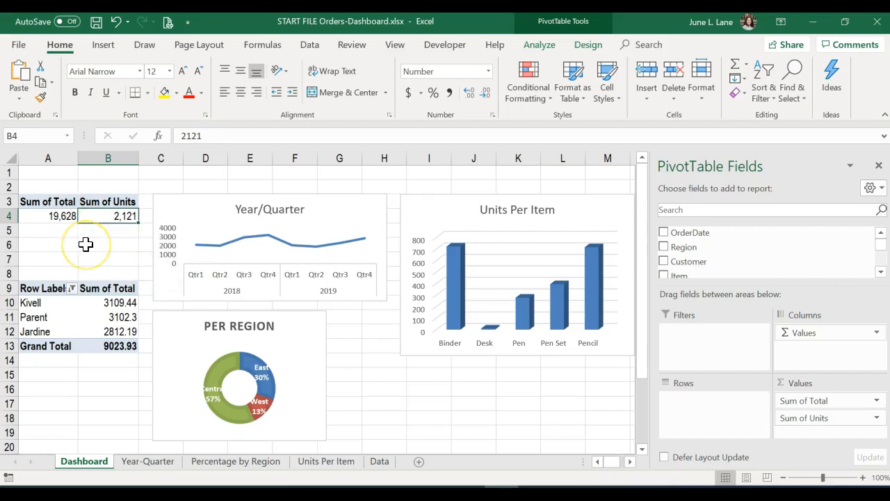
pyautogui.click(542, 46)
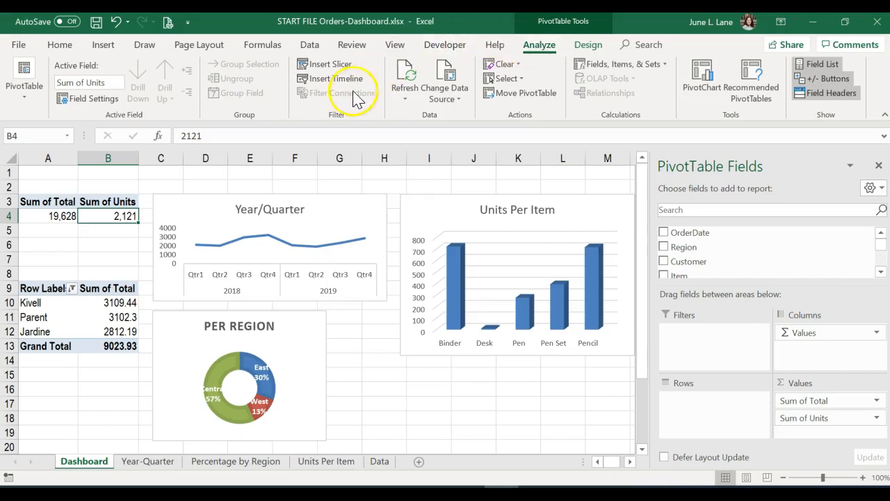
pyautogui.click(332, 65)
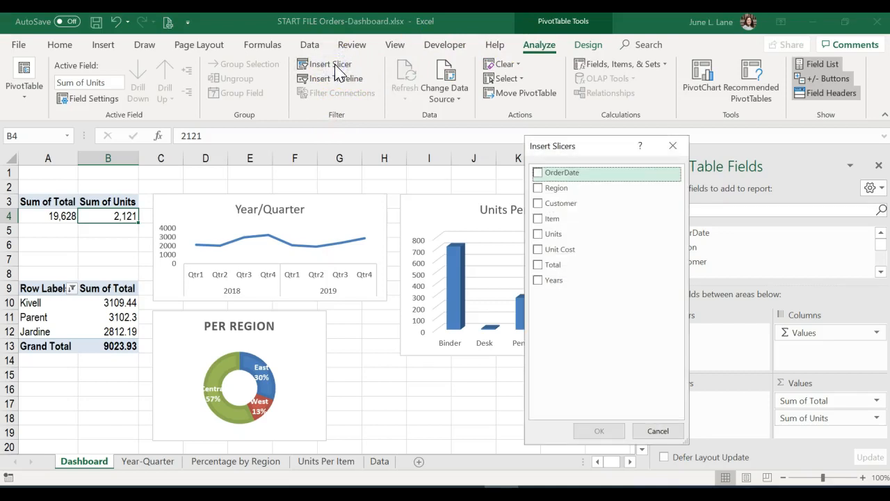
pyautogui.click(539, 189)
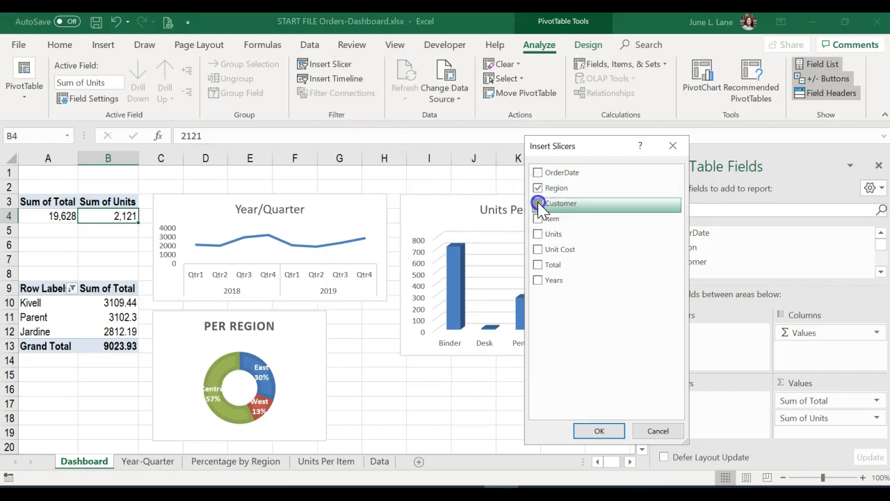
pyautogui.click(538, 202)
pyautogui.click(537, 280)
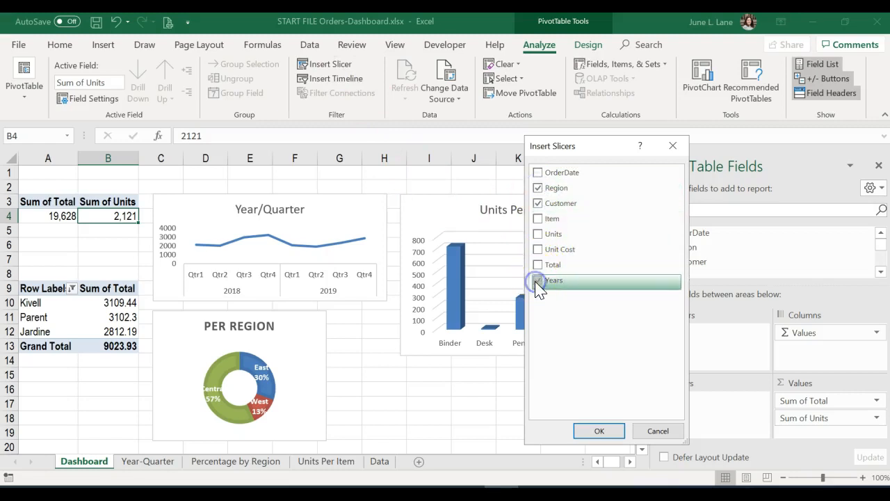
pyautogui.click(674, 148)
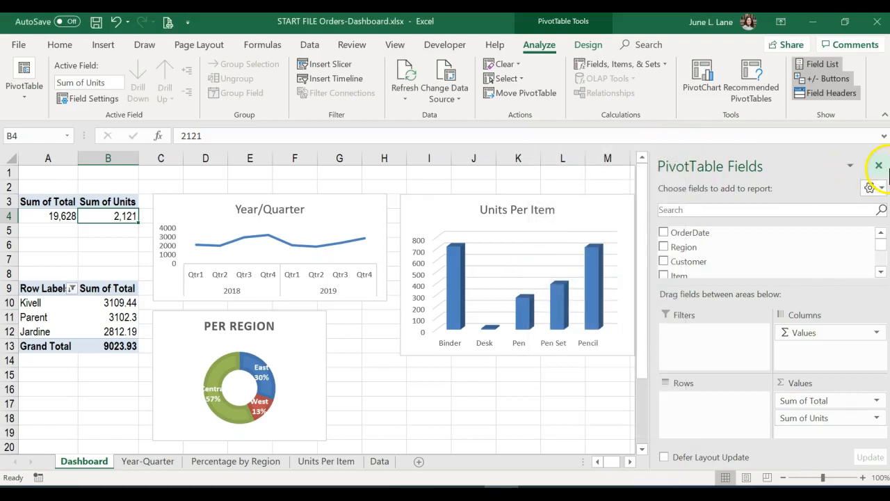
# Hide the PivotTable field list and insert slicers for Region, Customer and Years.
pyautogui.click(878, 167)
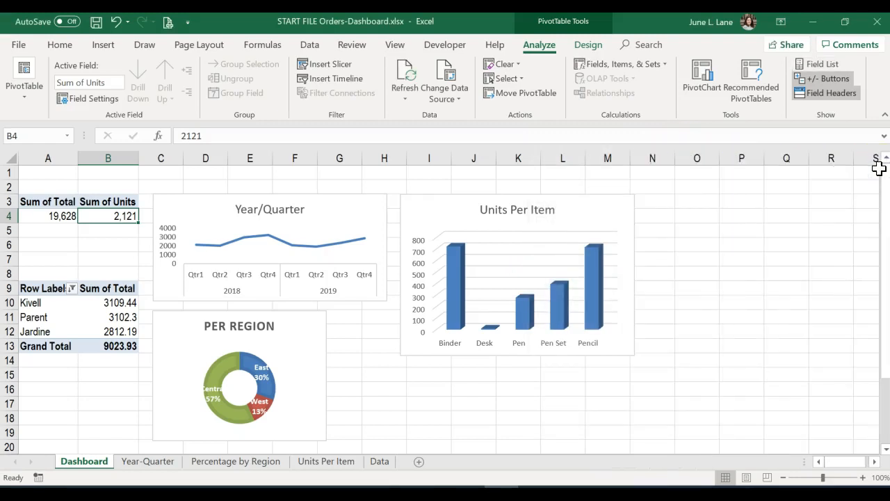
pyautogui.scroll(-1, 665, 246)
pyautogui.scroll(1, 665, 247)
pyautogui.click(325, 65)
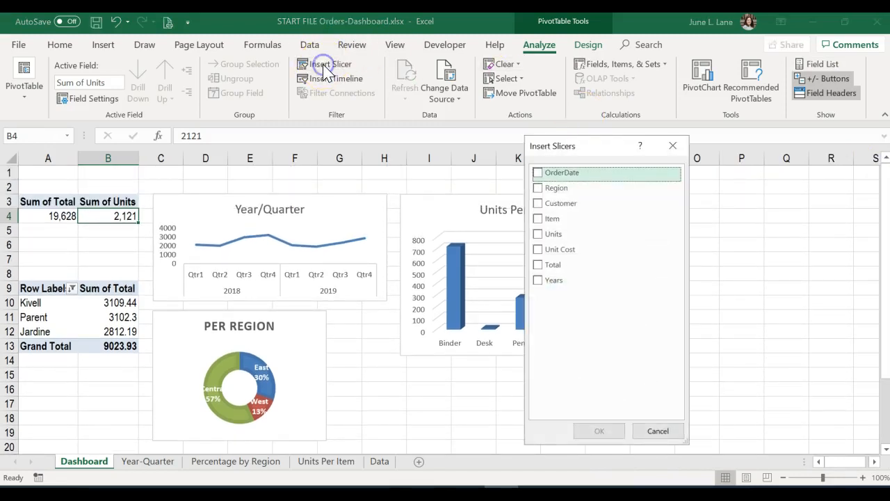
pyautogui.click(538, 189)
pyautogui.click(542, 235)
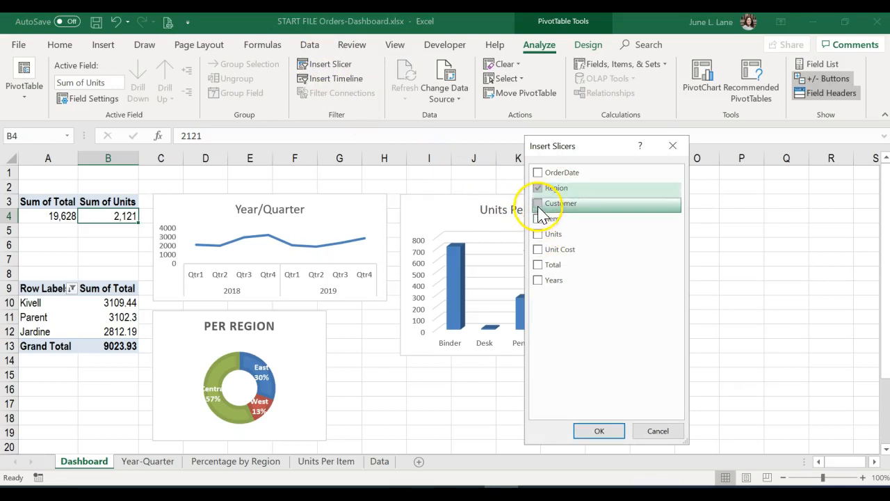
pyautogui.click(542, 208)
pyautogui.click(540, 280)
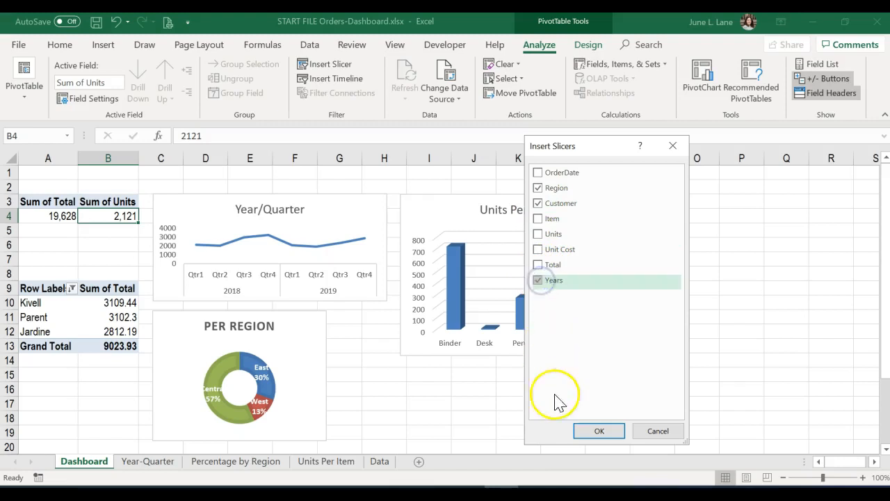
pyautogui.click(597, 431)
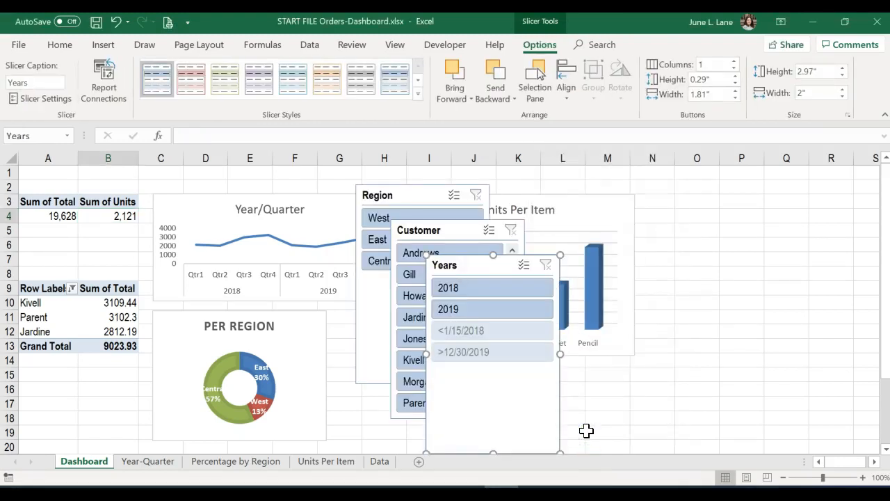
# Spread the slicers apart, with Years beyond the charts, Region beside it and Customer lower over the Units Per Item chart.
pyautogui.moveTo(477, 264); pyautogui.dragTo(768, 187)
pyautogui.moveTo(447, 232); pyautogui.dragTo(452, 323)
pyautogui.moveTo(404, 193); pyautogui.dragTo(644, 201)
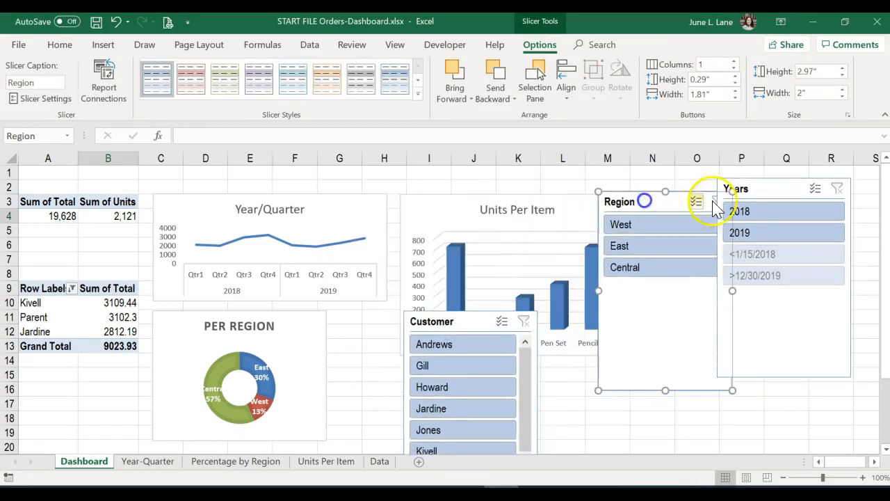
pyautogui.moveTo(781, 193); pyautogui.dragTo(799, 196)
pyautogui.moveTo(658, 209)
pyautogui.mouseDown()
pyautogui.moveTo(697, 192)
pyautogui.moveTo(656, 193)
pyautogui.mouseUp()
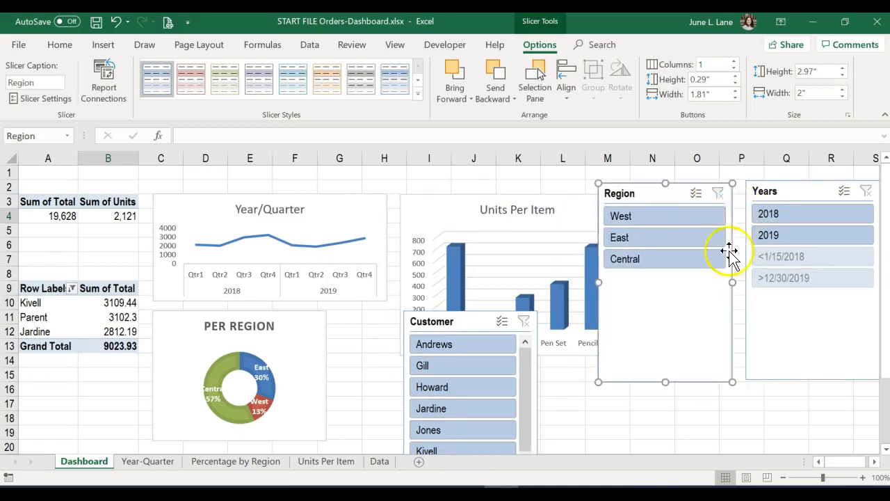
# Narrow the Region slicer to about 1.67" and the Years slicer to about 1.76", leaving a gap between them.
pyautogui.moveTo(733, 282); pyautogui.dragTo(710, 284)
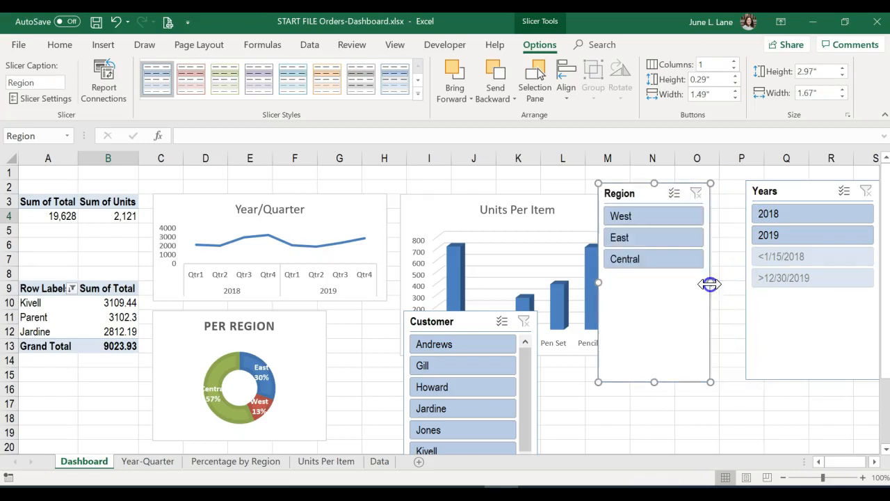
pyautogui.moveTo(796, 198); pyautogui.dragTo(760, 190)
pyautogui.moveTo(841, 278); pyautogui.dragTo(825, 280)
pyautogui.moveTo(757, 187); pyautogui.dragTo(804, 183)
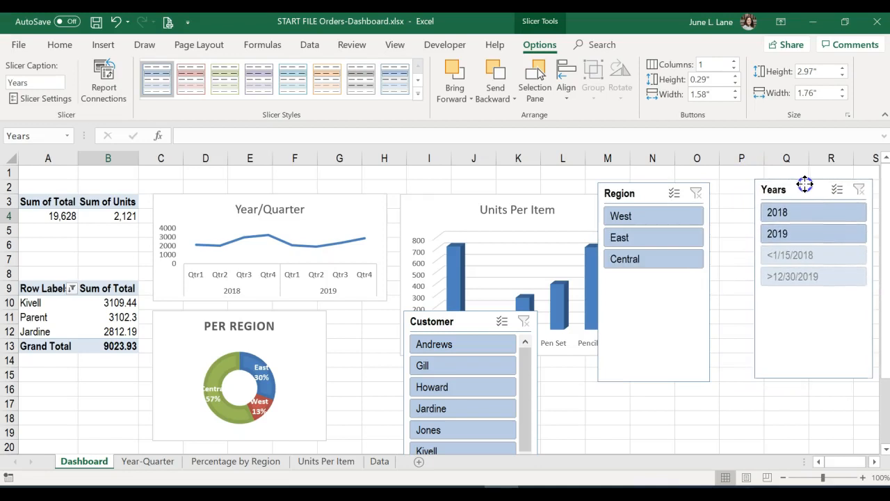
# Place the Region slicer between the Units Per Item chart and Years, and shorten Region to about 1.84" and Years to about 1.87".
pyautogui.moveTo(644, 188); pyautogui.dragTo(685, 184)
pyautogui.moveTo(693, 379); pyautogui.dragTo(689, 303)
pyautogui.click(834, 357)
pyautogui.moveTo(815, 378); pyautogui.dragTo(805, 304)
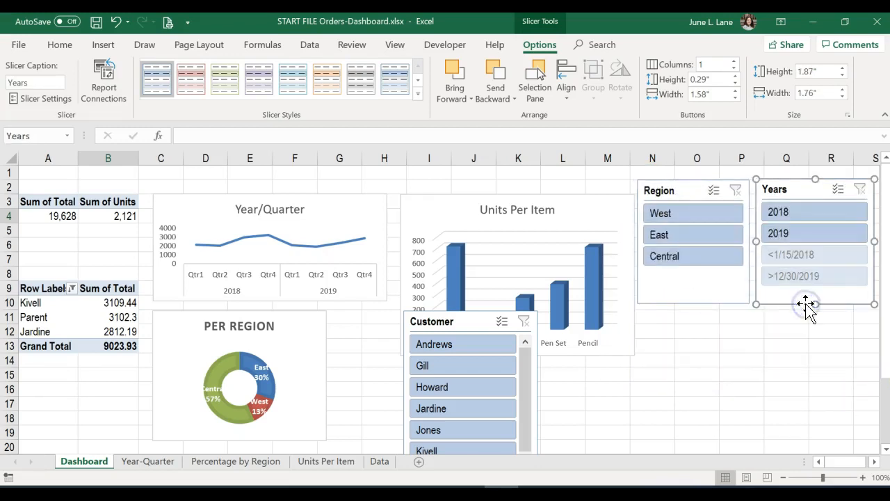
# Set both the Region and Years slicers to 1.9" high and 1.6" wide.
pyautogui.click(687, 195)
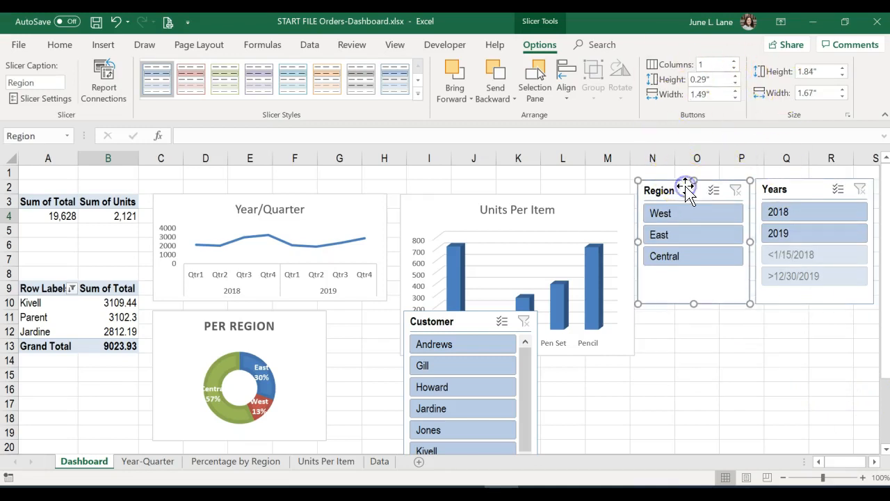
pyautogui.click(842, 68)
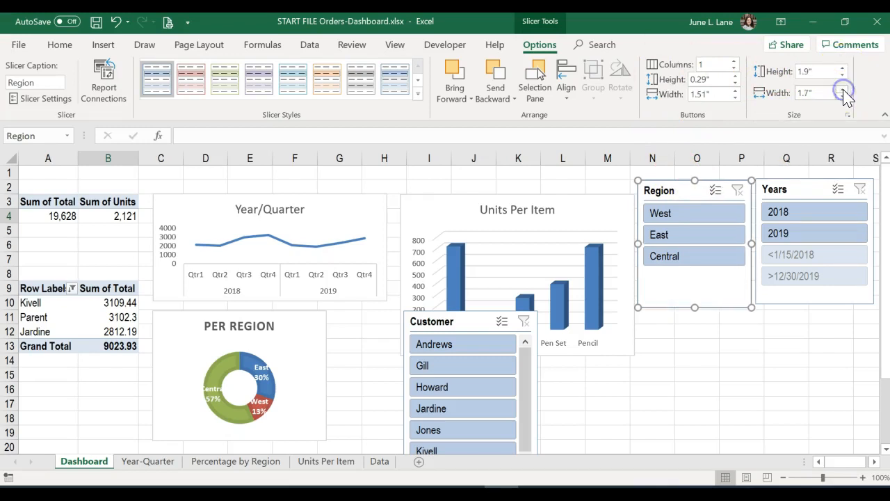
pyautogui.click(842, 97)
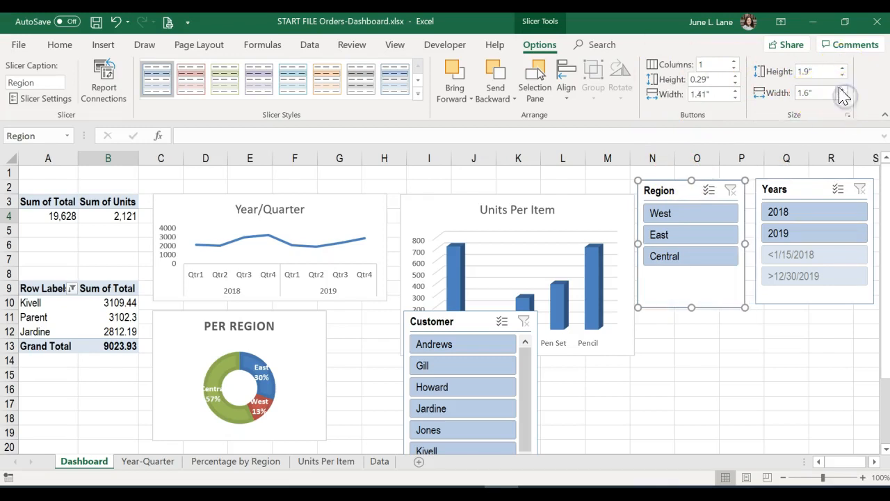
pyautogui.click(799, 189)
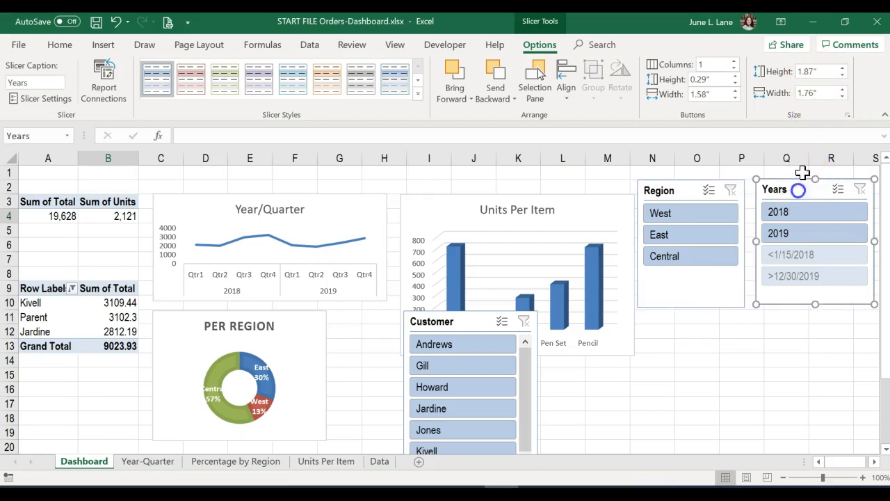
pyautogui.click(843, 69)
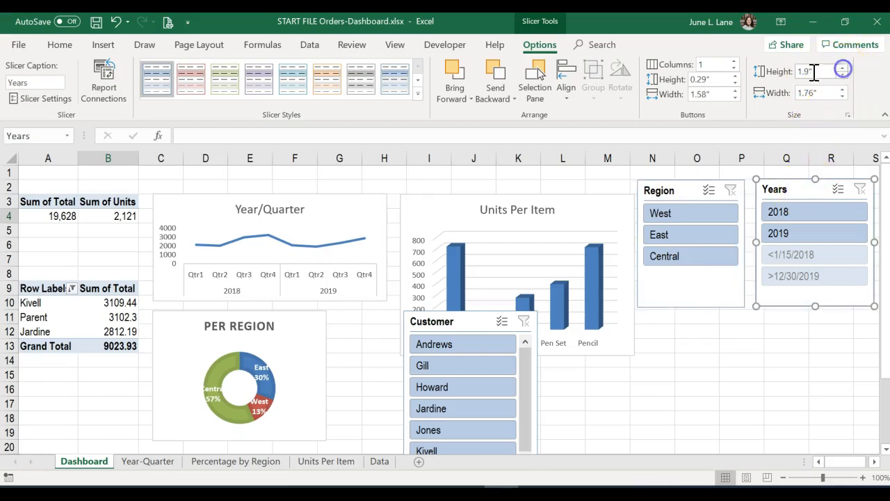
pyautogui.click(842, 96)
pyautogui.click(842, 97)
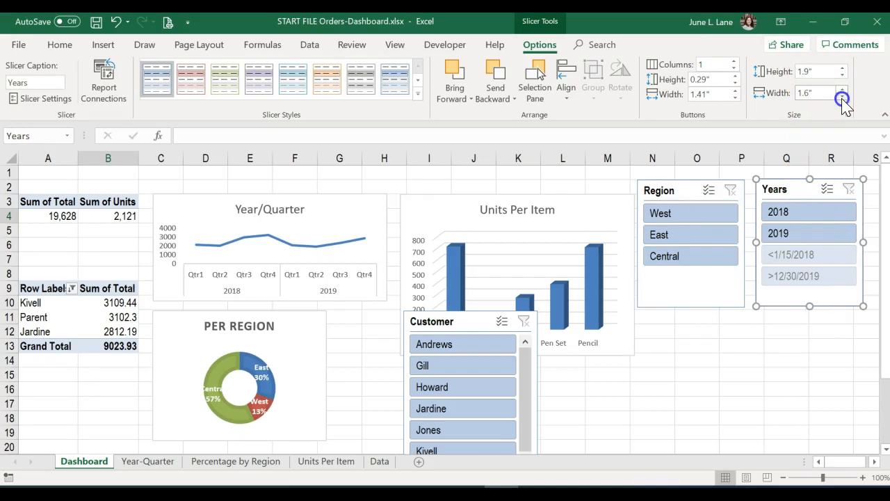
# Align the Years slicer with the Region slicer and move the Customer slicer directly below Region.
pyautogui.moveTo(789, 189); pyautogui.dragTo(788, 191)
pyautogui.moveTo(461, 324); pyautogui.dragTo(695, 330)
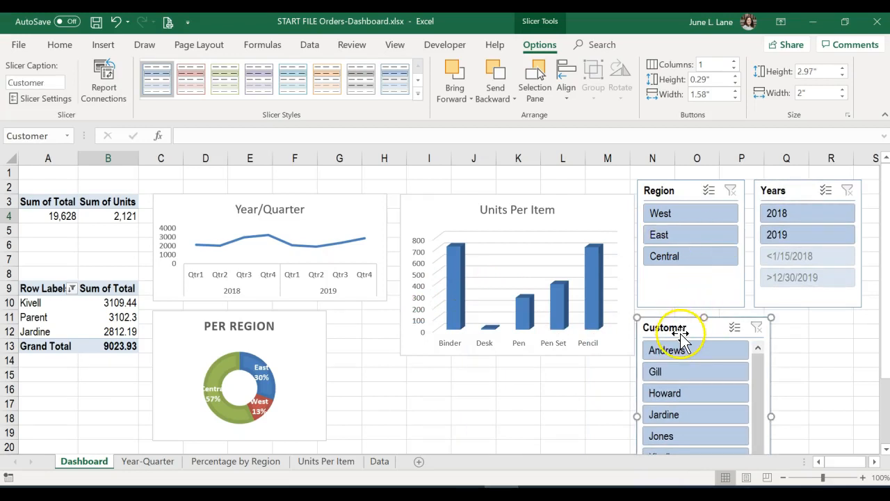
# Arrange the Customer slicer's buttons in 3 columns and widen the slicer to about 3.49" so the names fit.
pyautogui.click(734, 62)
pyautogui.click(734, 62)
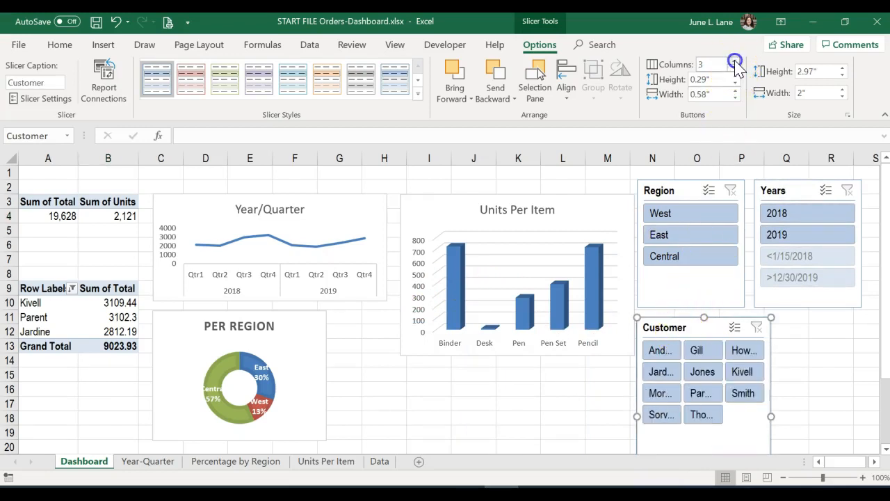
pyautogui.moveTo(771, 416); pyautogui.dragTo(869, 408)
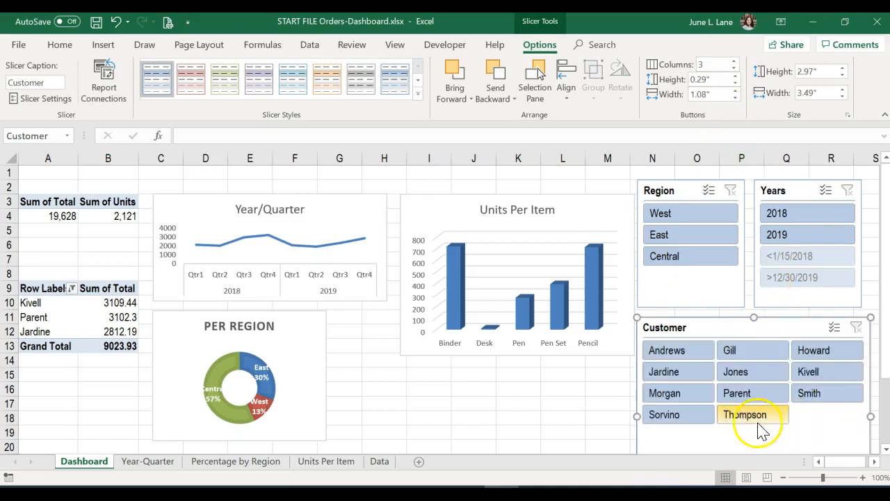
# Shorten the Customer slicer to about 1.76" high, removing the empty space below its buttons.
pyautogui.moveTo(886, 347); pyautogui.dragTo(885, 408)
pyautogui.moveTo(754, 425); pyautogui.dragTo(733, 347)
pyautogui.click(565, 358)
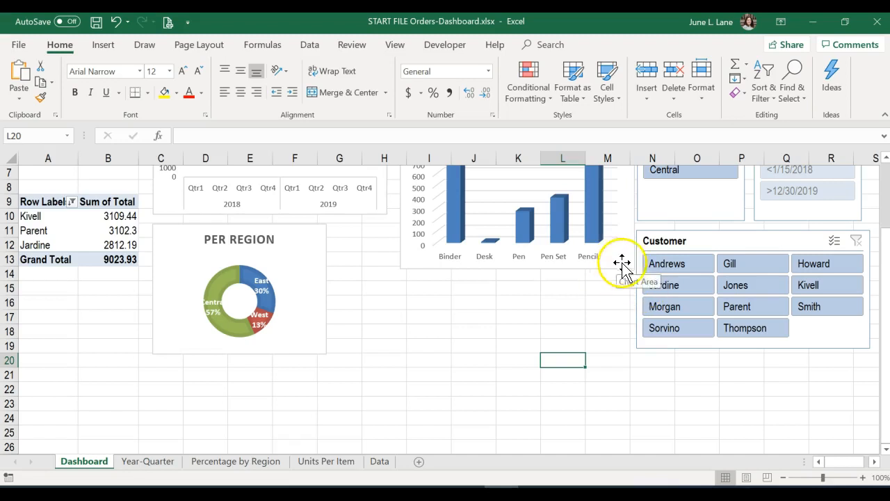
pyautogui.click(758, 245)
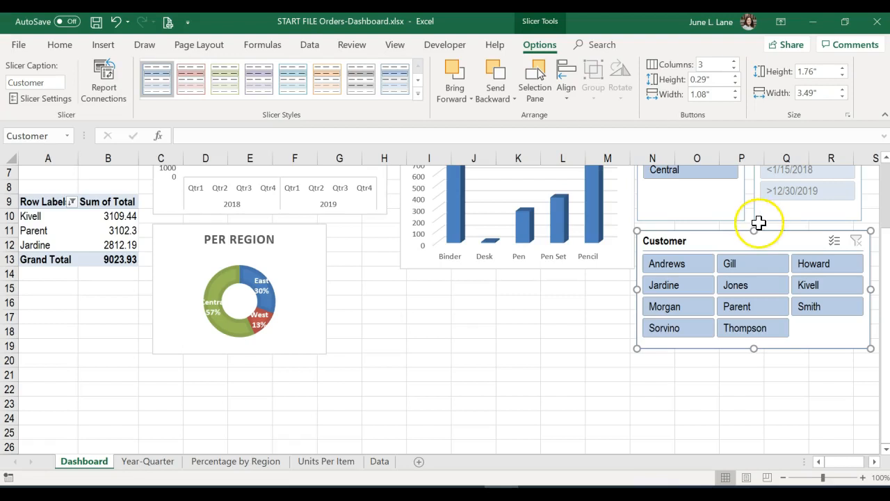
pyautogui.click(616, 318)
pyautogui.scroll(2, 618, 327)
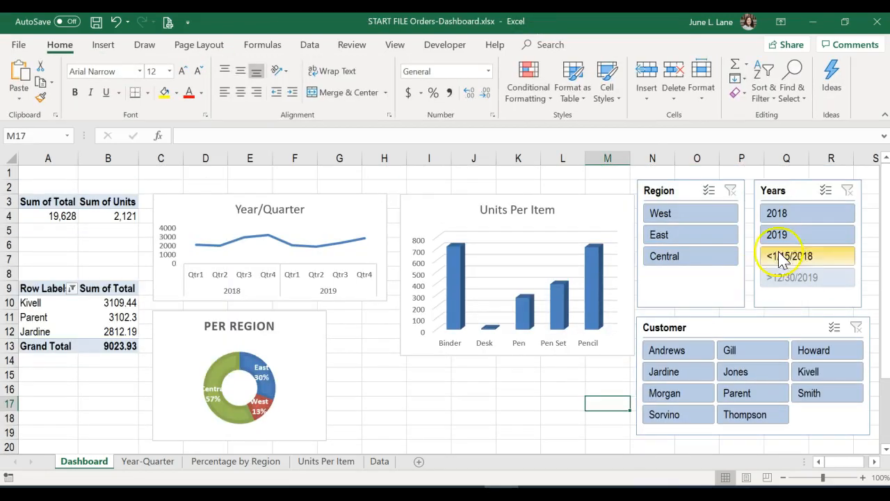
# Connect the Years slicer to PivotTable5, PivotTable7, PivotTable8 and PivotTable6 in addition to PivotTable4.
pyautogui.click(790, 192)
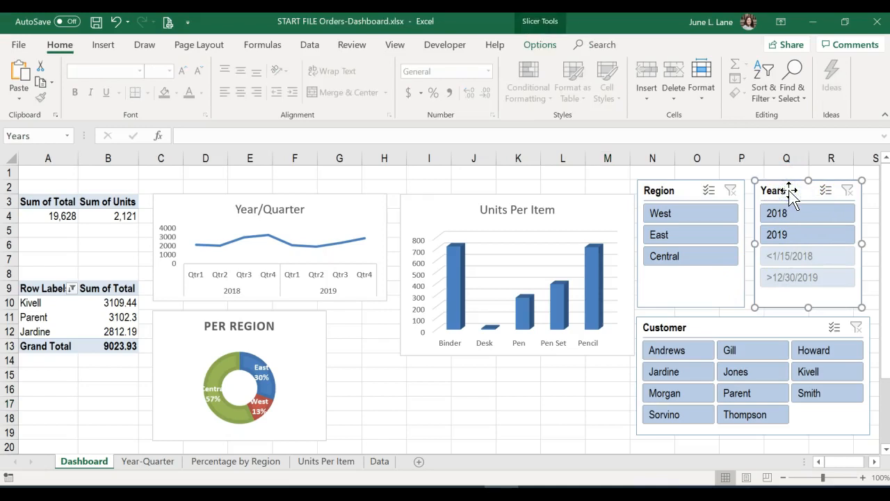
pyautogui.click(546, 47)
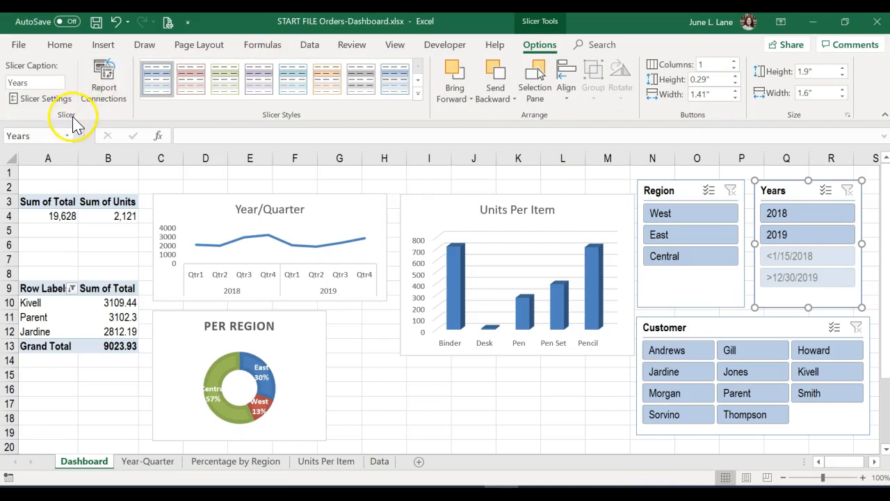
pyautogui.click(106, 91)
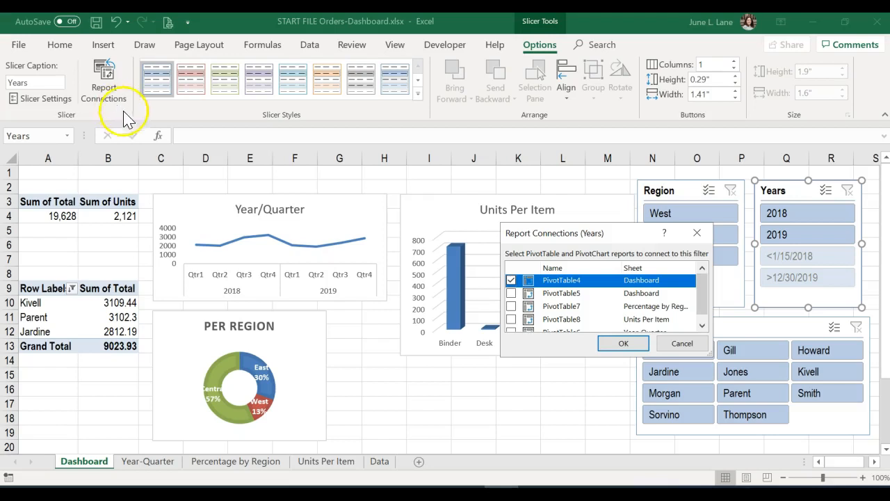
pyautogui.moveTo(555, 229); pyautogui.dragTo(512, 181)
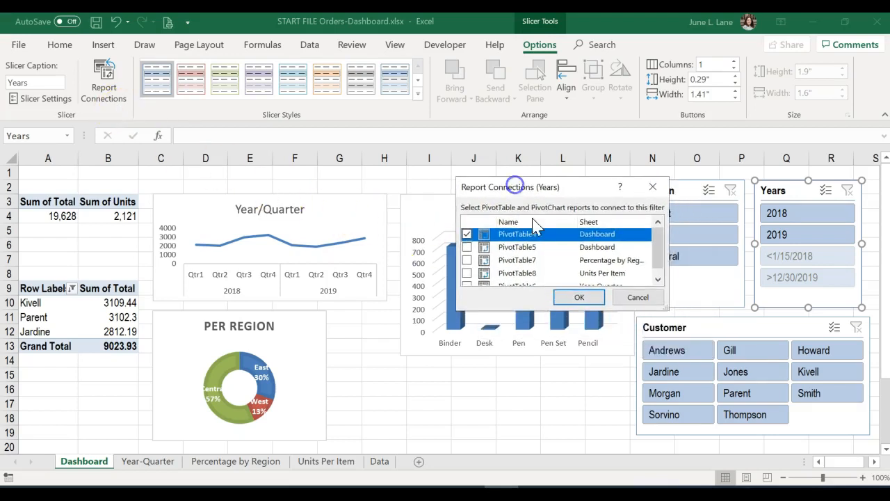
pyautogui.moveTo(556, 311); pyautogui.dragTo(562, 393)
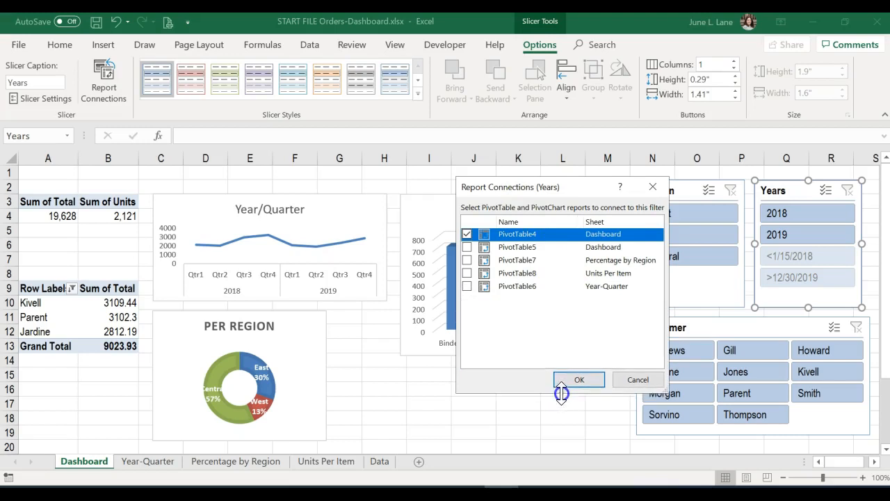
pyautogui.click(466, 248)
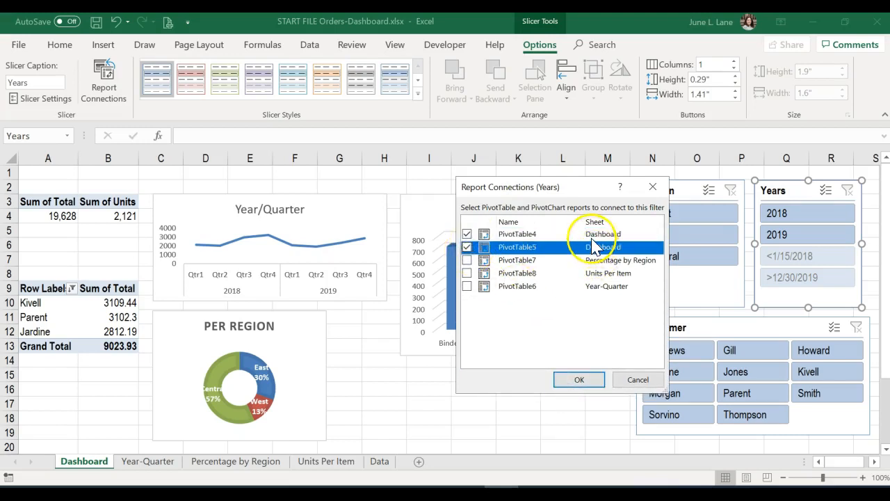
pyautogui.click(467, 260)
pyautogui.click(467, 273)
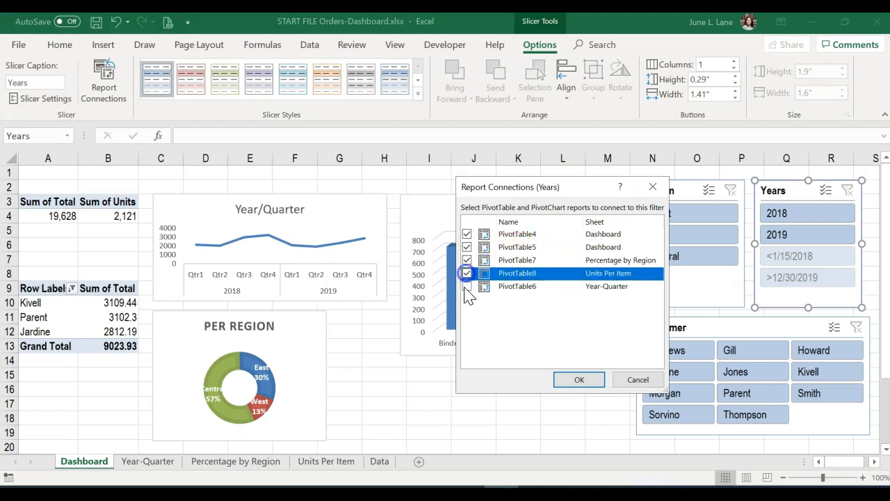
pyautogui.click(466, 286)
pyautogui.click(579, 380)
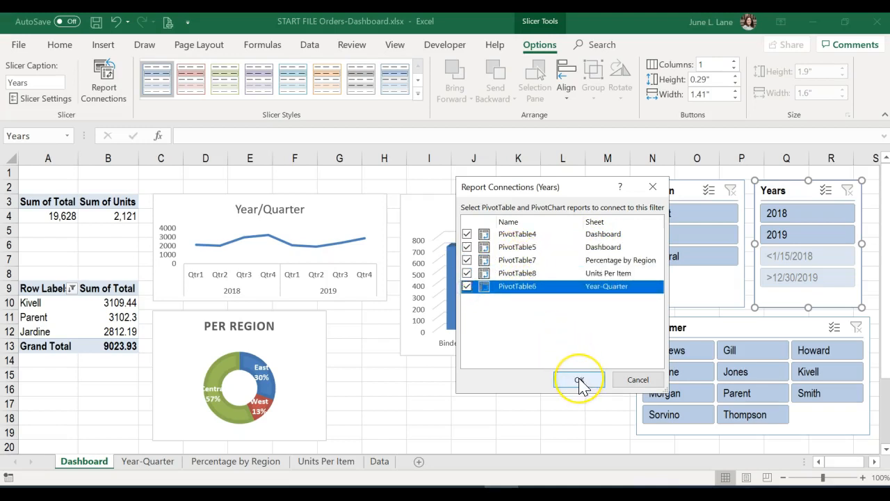
pyautogui.click(579, 380)
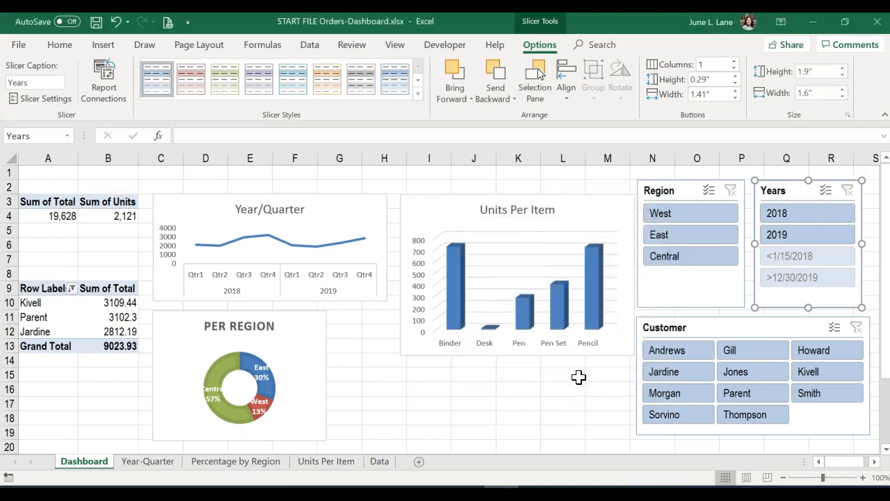
# Connect the Region slicer to PivotTable5, PivotTable7, PivotTable8 and PivotTable6 in its report connections.
pyautogui.click(677, 192)
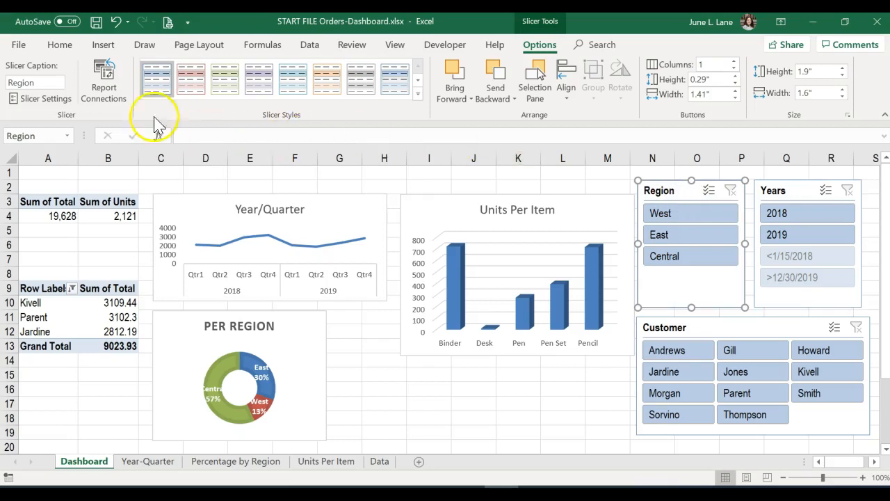
pyautogui.click(103, 89)
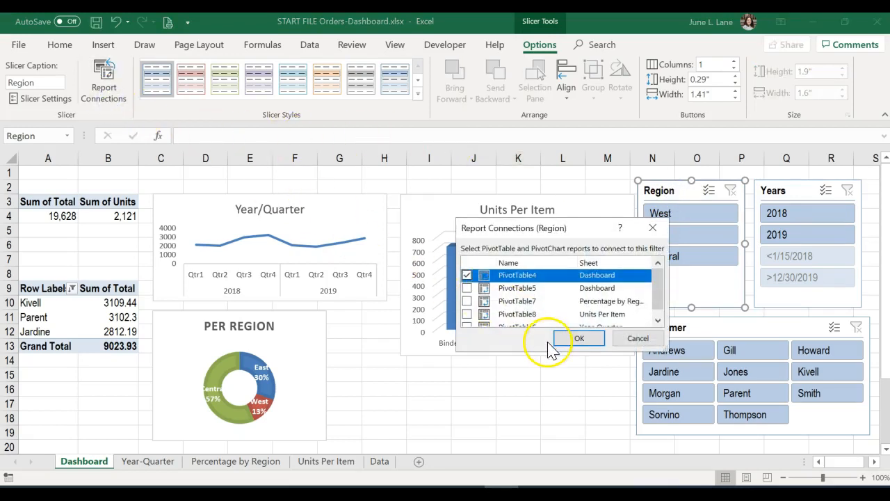
pyautogui.moveTo(547, 353); pyautogui.dragTo(543, 389)
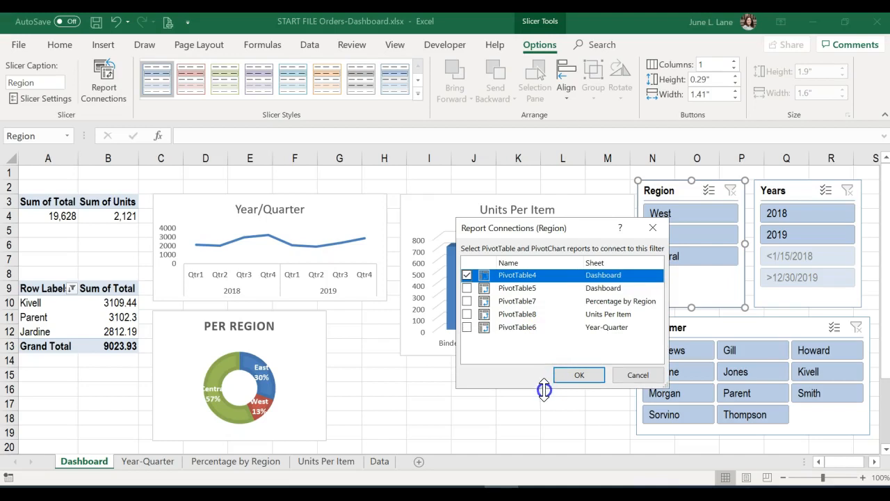
pyautogui.click(466, 288)
pyautogui.click(467, 301)
pyautogui.click(466, 314)
pyautogui.click(467, 327)
pyautogui.click(569, 375)
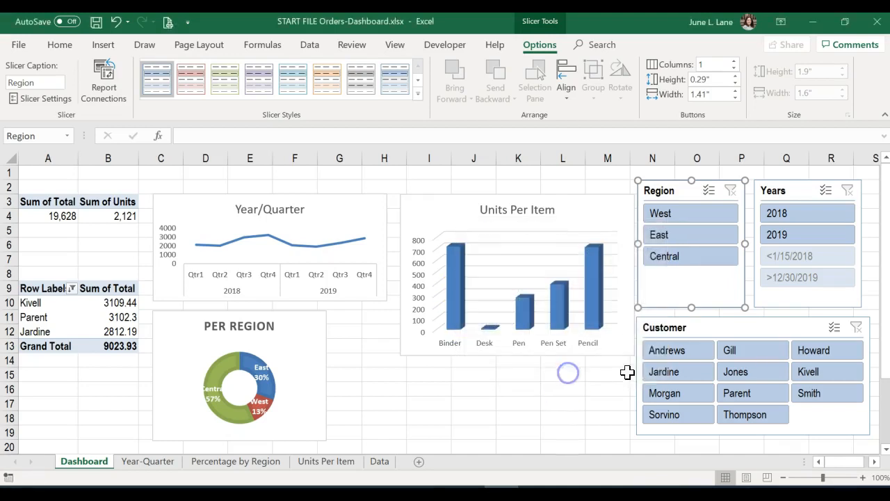
# Connect the Customer slicer to all the remaining PivotTables: PivotTable5, PivotTable7, PivotTable8 and PivotTable6.
pyautogui.click(716, 327)
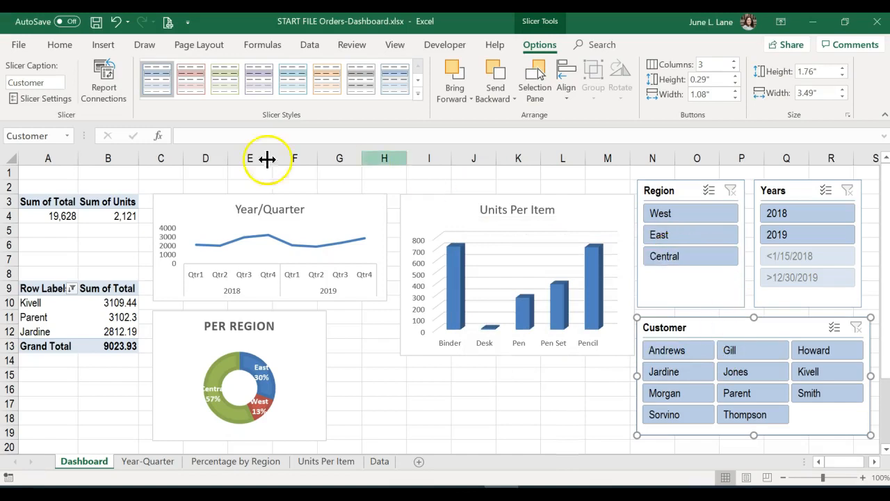
pyautogui.click(107, 94)
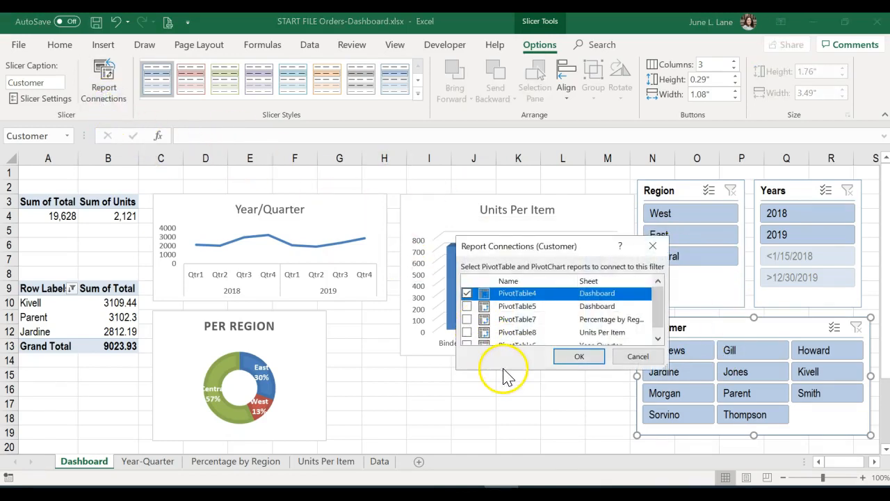
pyautogui.moveTo(503, 370); pyautogui.dragTo(505, 409)
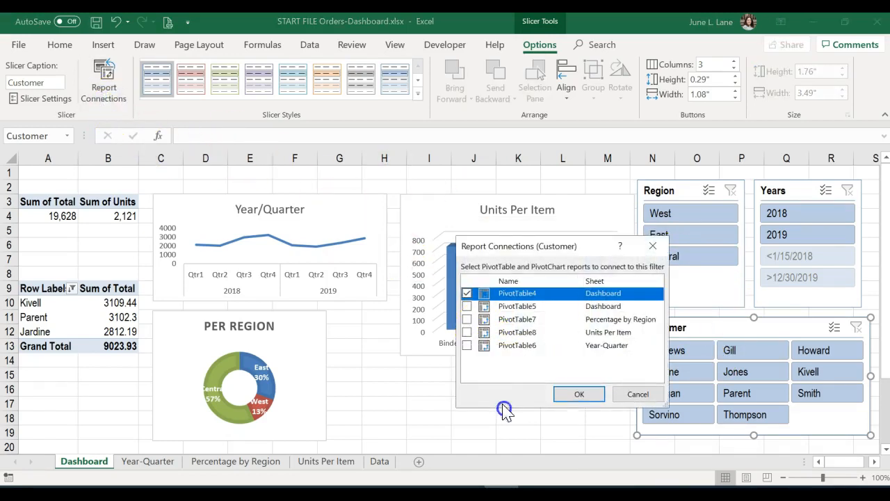
pyautogui.click(467, 306)
pyautogui.click(466, 319)
pyautogui.click(466, 332)
pyautogui.click(466, 345)
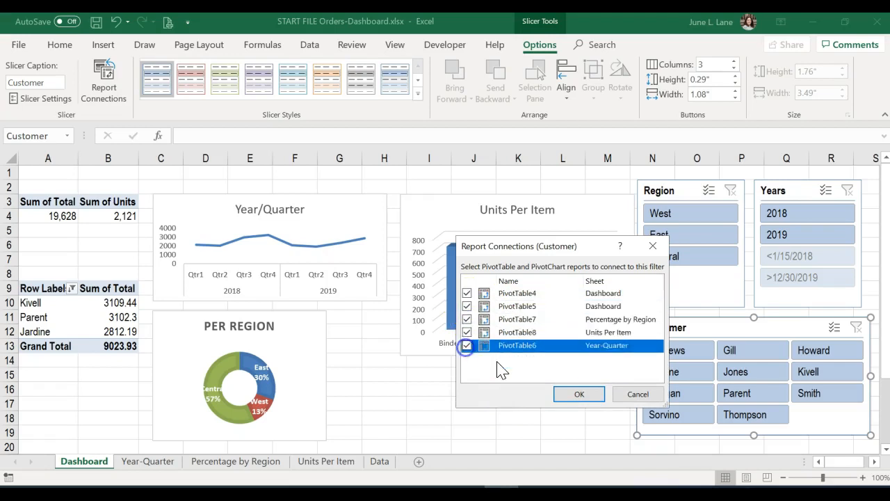
pyautogui.click(582, 393)
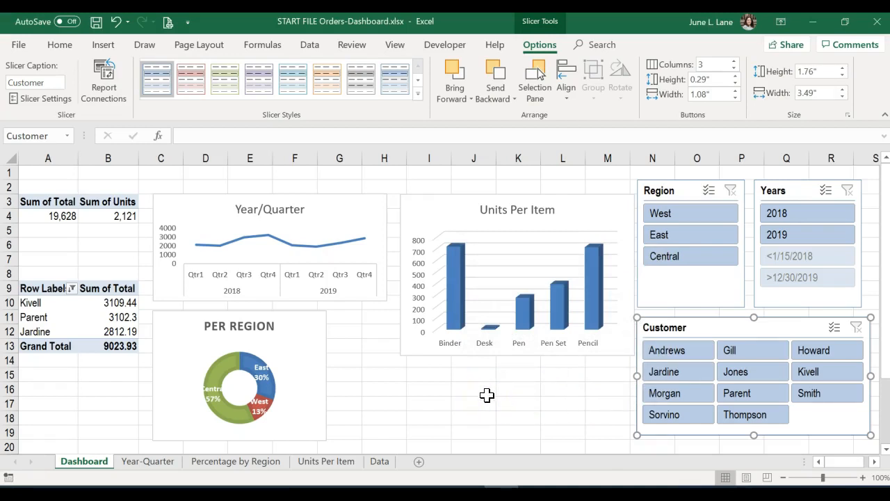
# Insert an OrderDate timeline for the PivotTable that lists totals per customer.
pyautogui.click(115, 304)
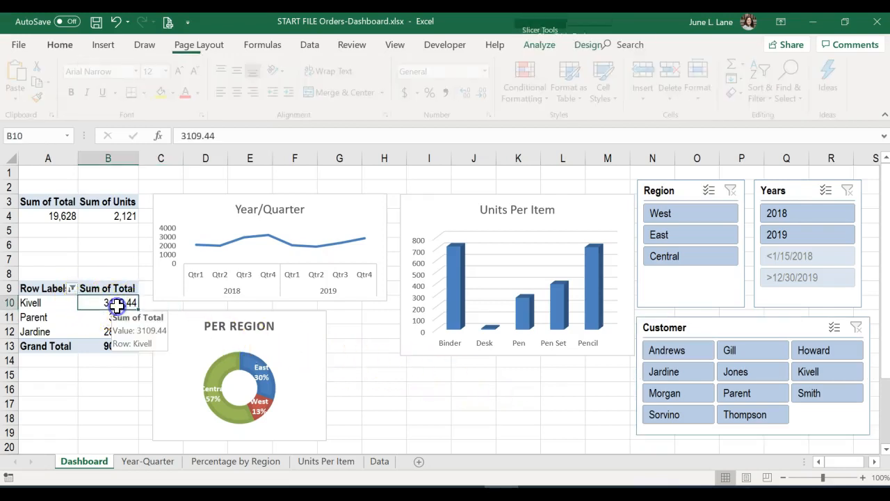
pyautogui.click(541, 45)
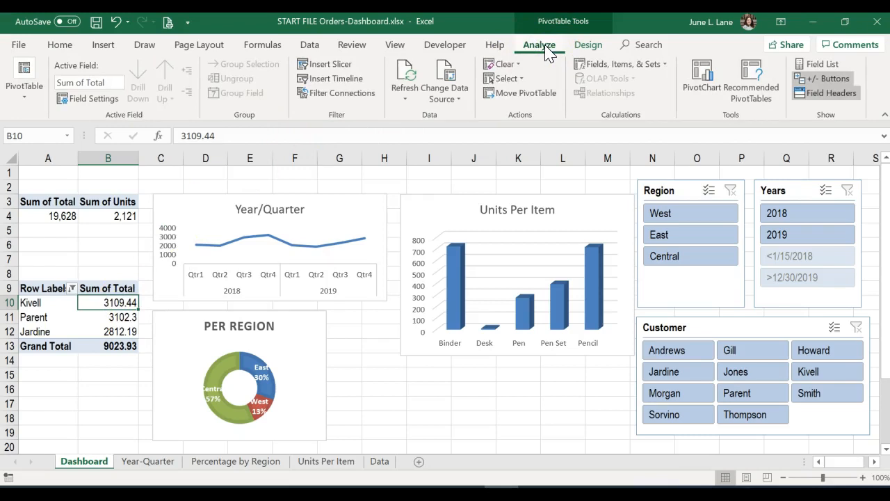
pyautogui.click(317, 80)
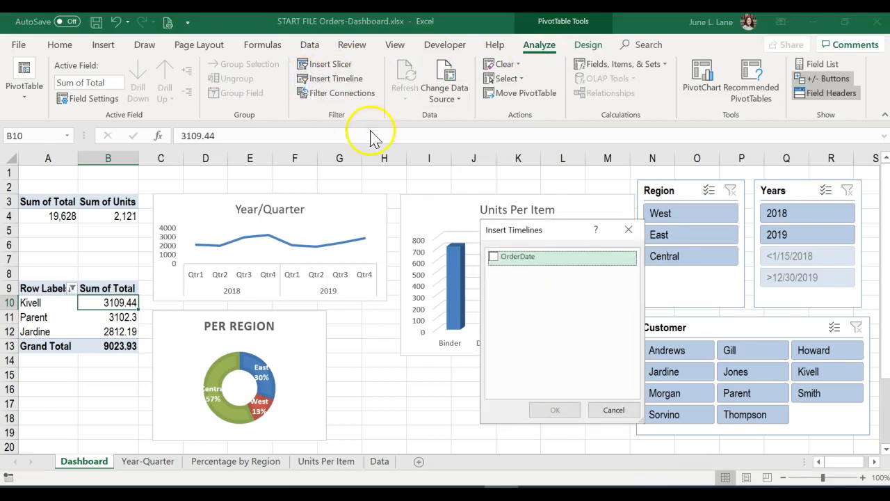
pyautogui.click(495, 256)
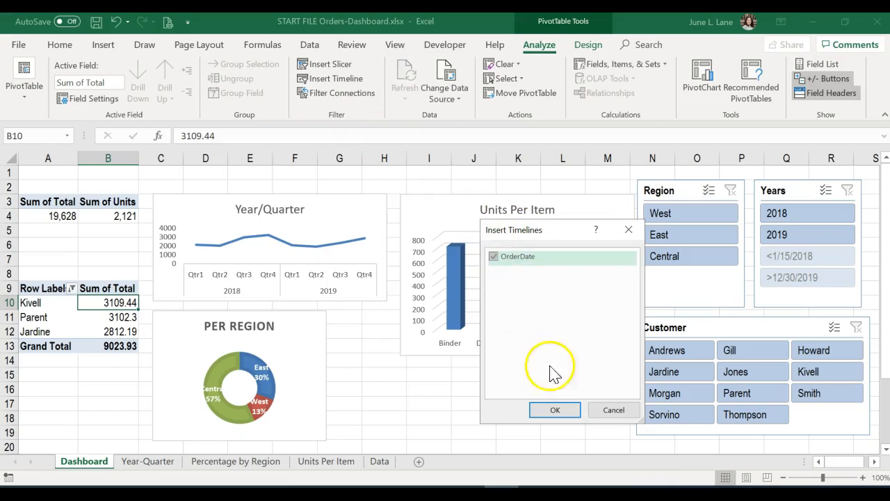
pyautogui.click(555, 410)
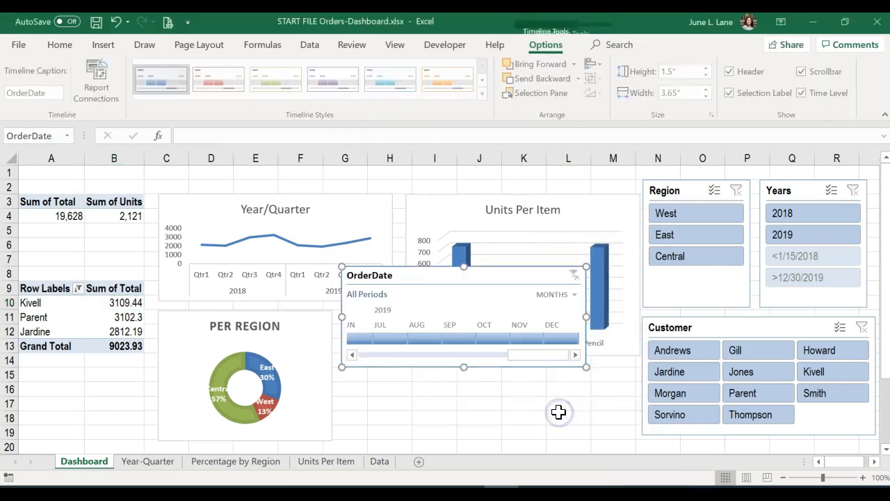
# Move the OrderDate timeline below the Units Per Item chart and widen it to about 4.45".
pyautogui.moveTo(495, 278); pyautogui.dragTo(492, 381)
pyautogui.scroll(-2, 494, 384)
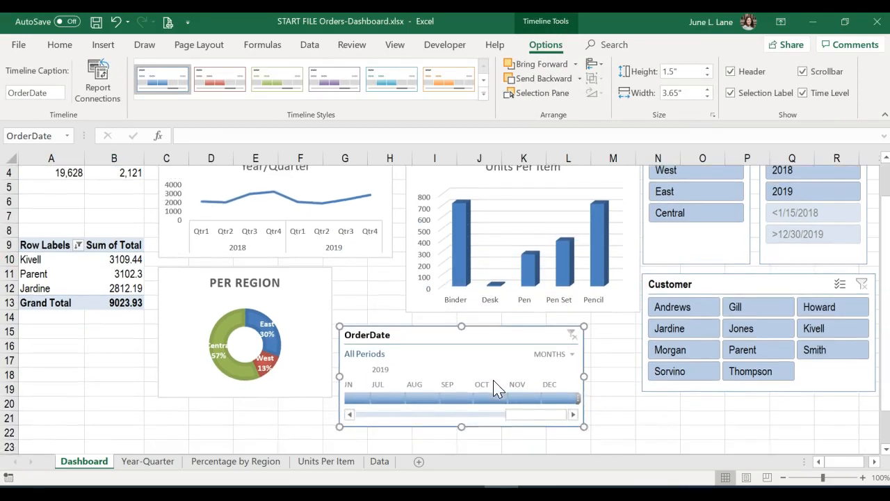
pyautogui.moveTo(581, 332); pyautogui.dragTo(638, 333)
# Move the PER REGION chart below the customer PivotTable and stretch the OrderDate timeline between that chart and column N.
pyautogui.click(313, 241)
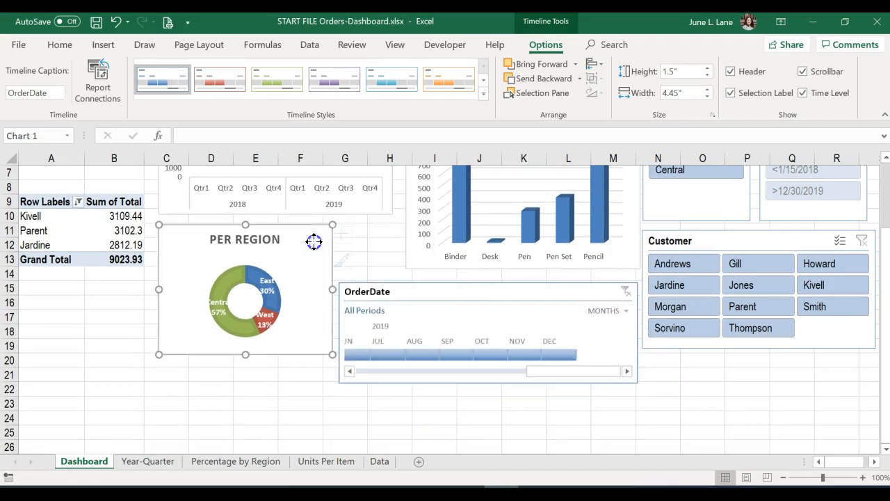
pyautogui.moveTo(321, 232); pyautogui.dragTo(180, 279)
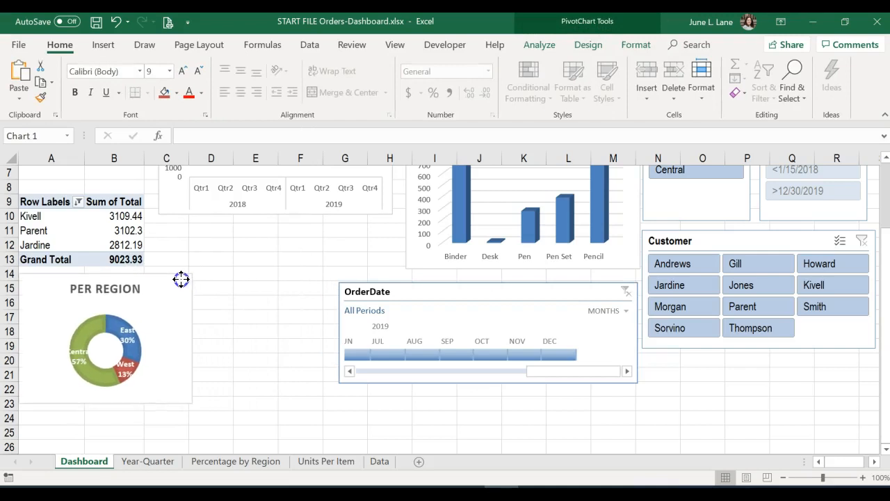
pyautogui.moveTo(455, 288); pyautogui.dragTo(316, 289)
pyautogui.moveTo(498, 332); pyautogui.dragTo(632, 342)
# Move the Customer slicer down so its lower edge lines up with the OrderDate timeline's lower edge.
pyautogui.click(703, 348)
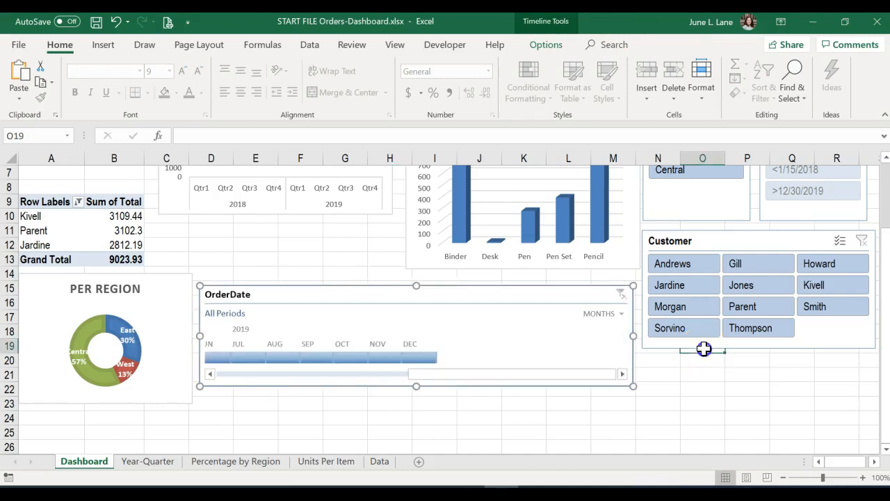
pyautogui.click(696, 346)
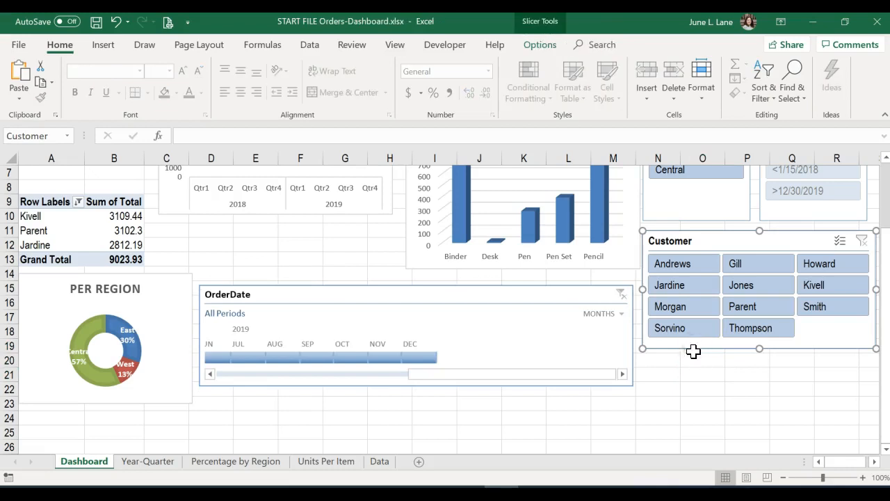
pyautogui.moveTo(694, 348); pyautogui.dragTo(692, 386)
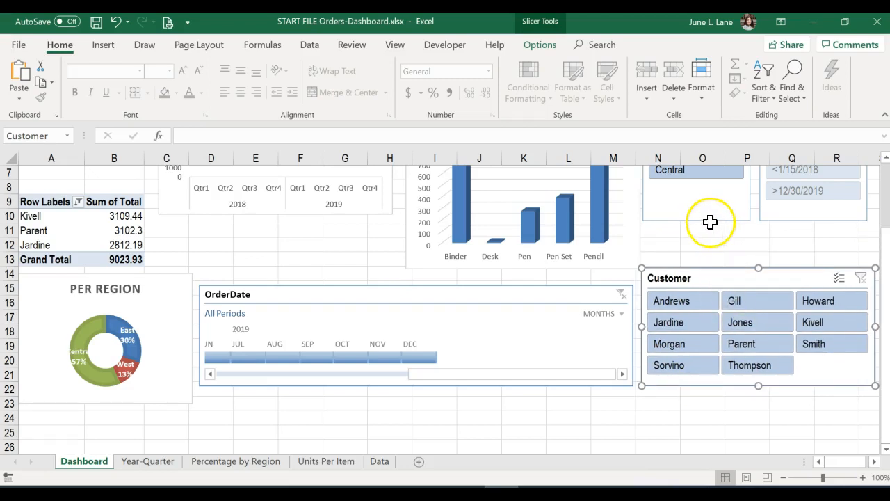
# Move the Region and Years slicers down so both sit just above the Customer slicer.
pyautogui.click(711, 222)
pyautogui.moveTo(699, 220); pyautogui.dragTo(702, 260)
pyautogui.click(783, 221)
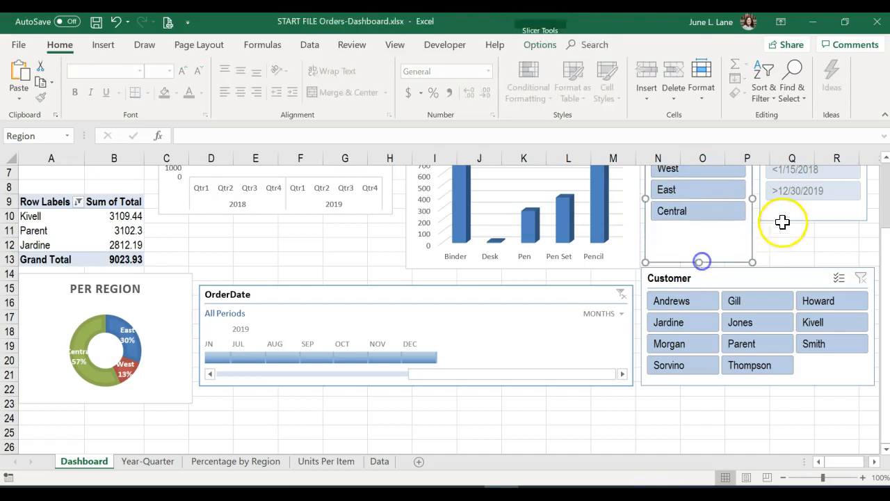
pyautogui.moveTo(784, 221); pyautogui.dragTo(784, 260)
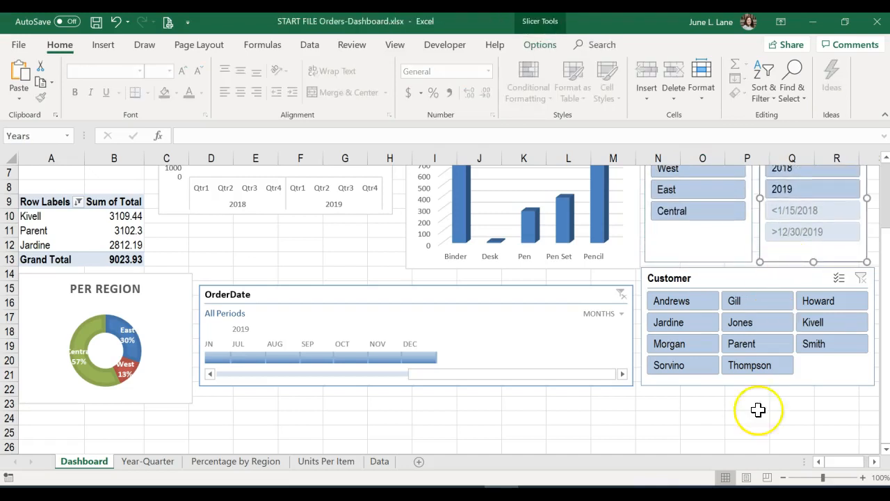
pyautogui.click(744, 433)
# Stretch the Year/Quarter chart downward so its lower edge lines up with the bottom of row 13.
pyautogui.scroll(1, 744, 440)
pyautogui.scroll(1, 745, 441)
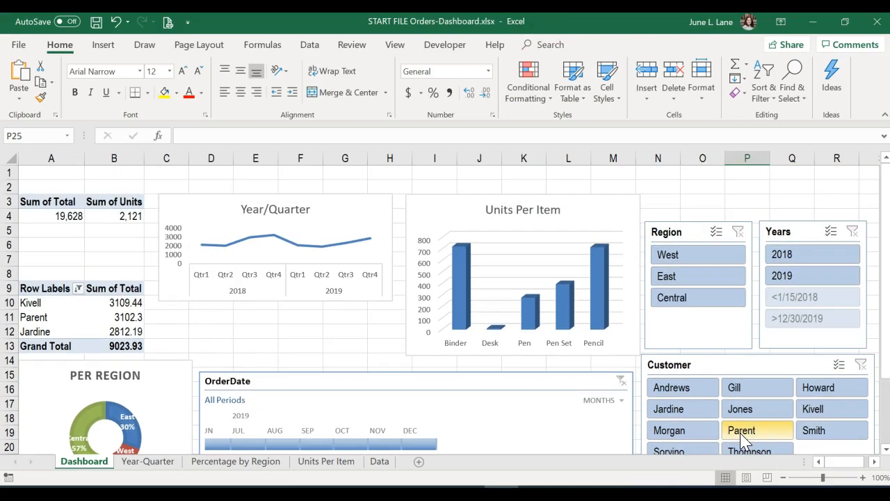
pyautogui.click(324, 236)
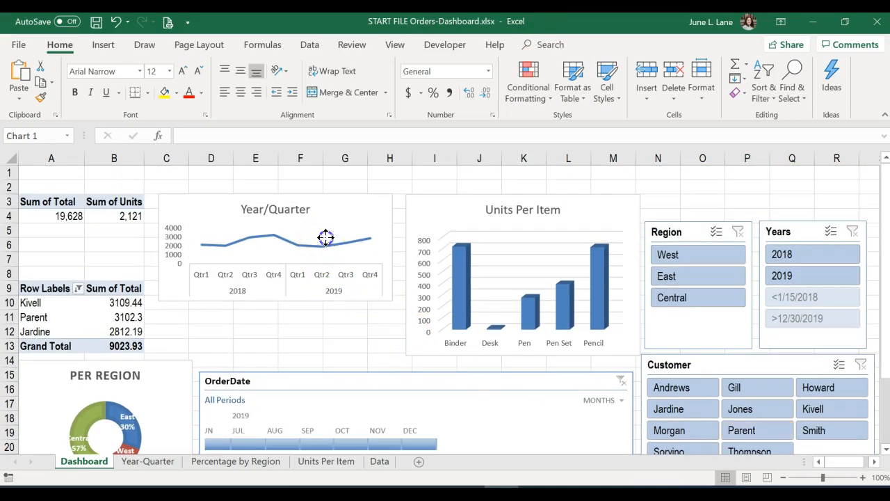
pyautogui.moveTo(276, 304); pyautogui.dragTo(276, 348)
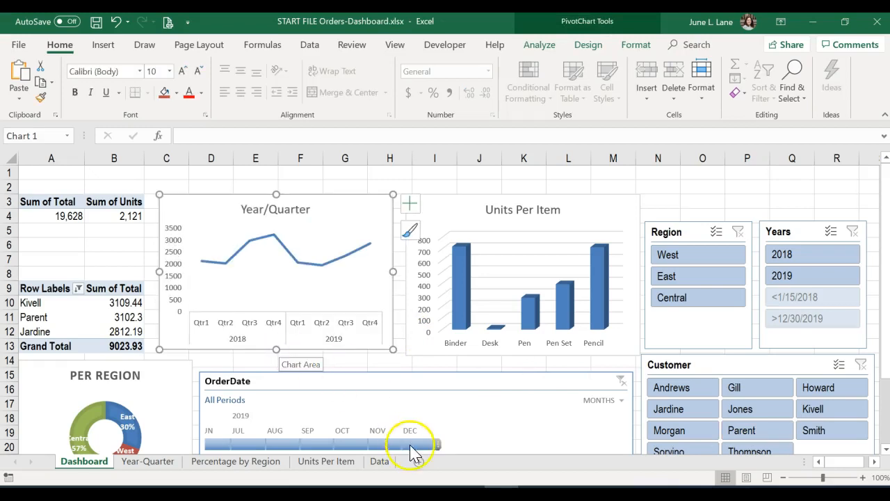
# Scroll the OrderDate timeline back so its visible months start at October 2018.
pyautogui.scroll(-3, 449, 411)
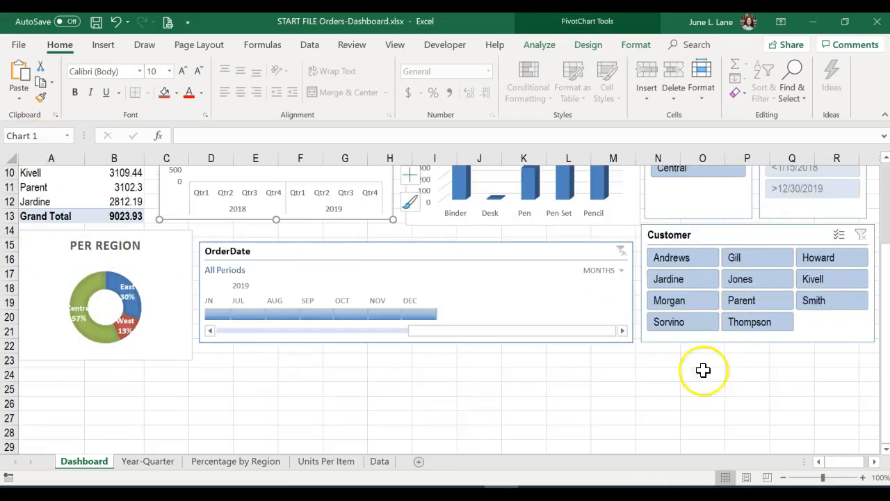
pyautogui.click(211, 330)
pyautogui.click(211, 329)
pyautogui.click(210, 329)
pyautogui.click(211, 331)
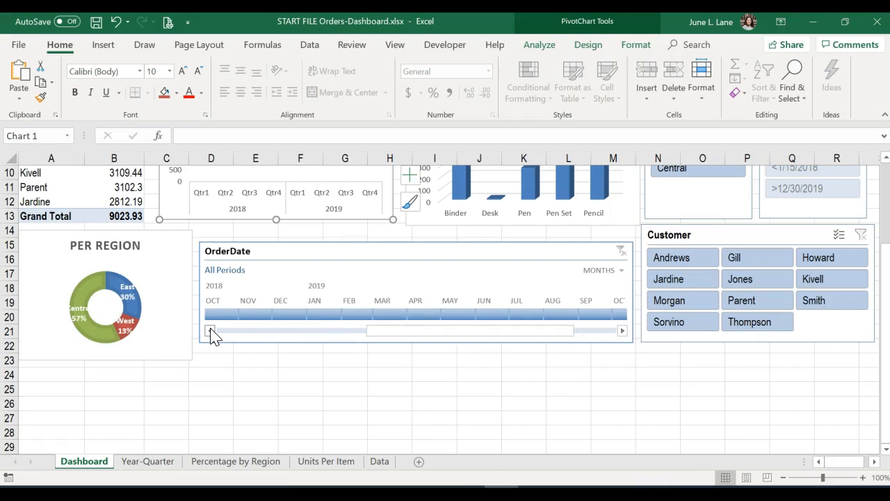
pyautogui.scroll(3, 501, 356)
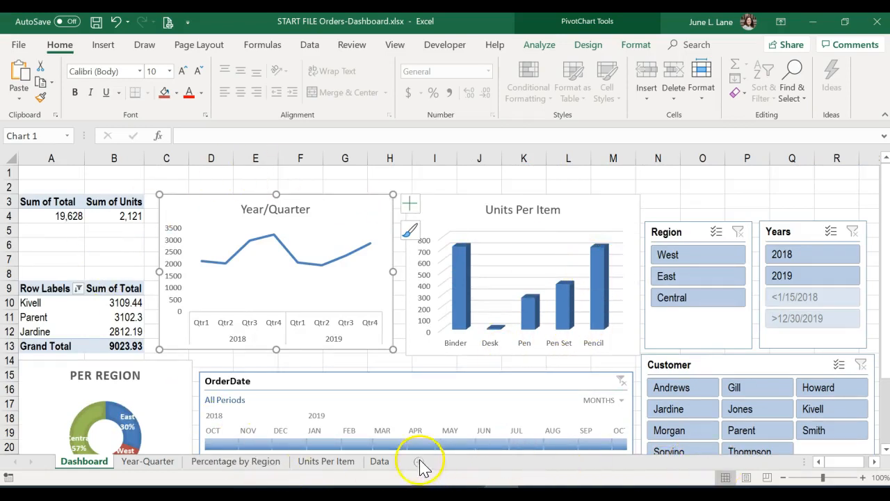
# Enter the heading Metrics in cell A2, above the Sum of Total and Sum of Units figures.
pyautogui.click(36, 188)
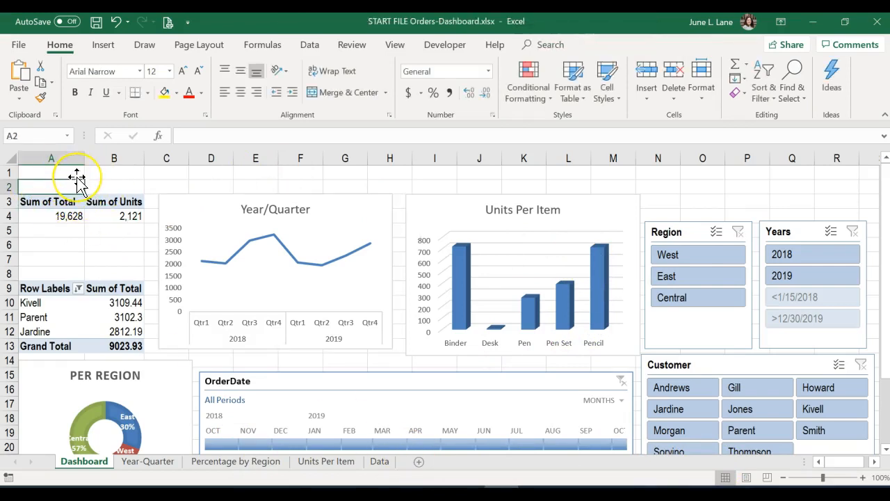
pyautogui.write('Metrics')
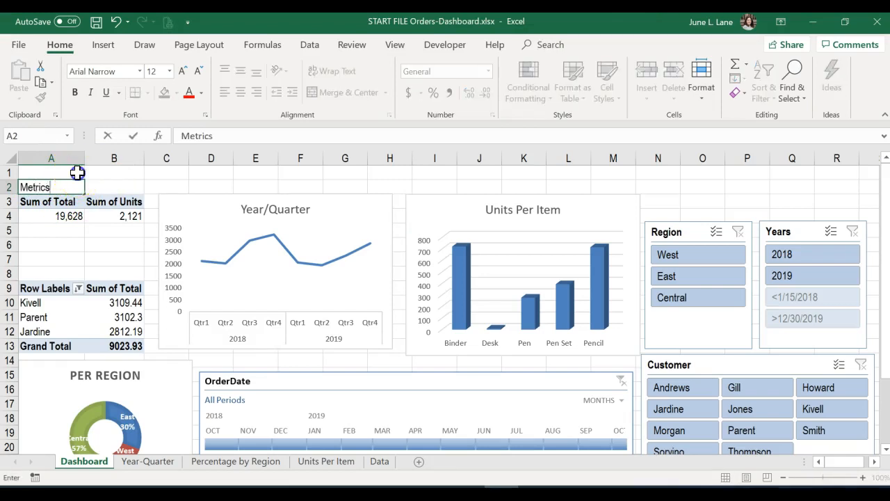
pyautogui.click(77, 172)
# Format the Metrics heading as red, bold, italic text at 16 pt.
pyautogui.click(41, 186)
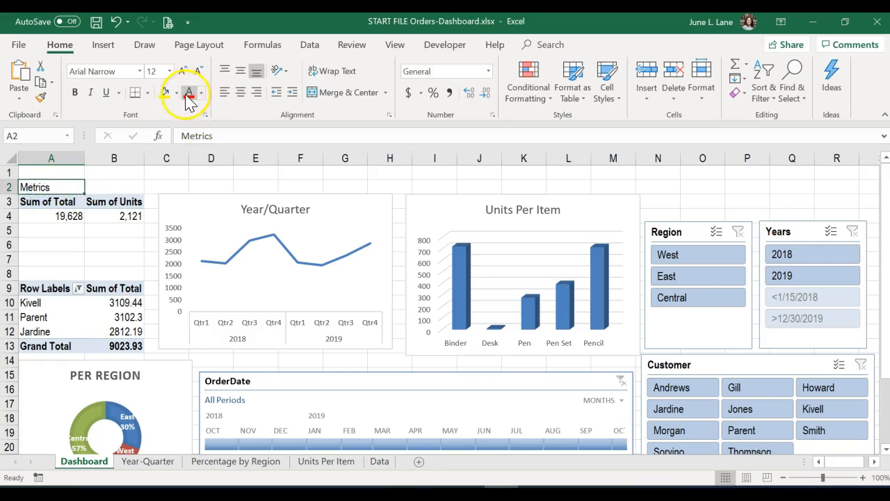
pyautogui.click(139, 71)
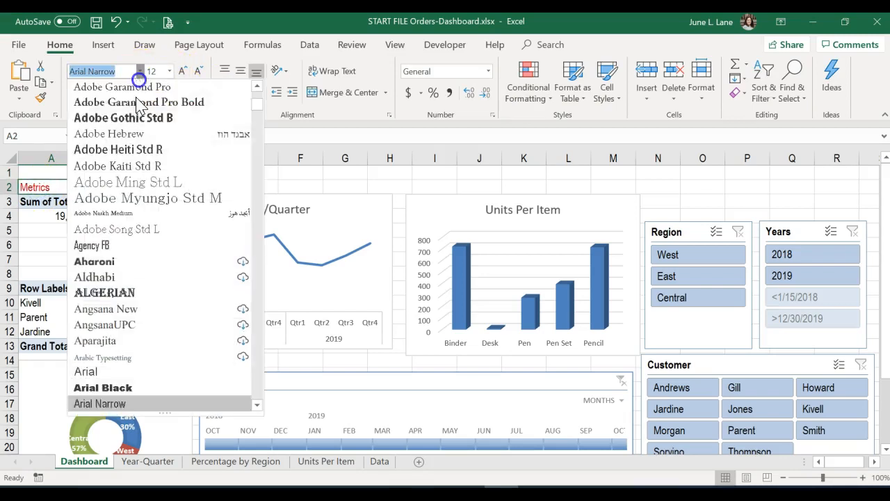
pyautogui.click(139, 73)
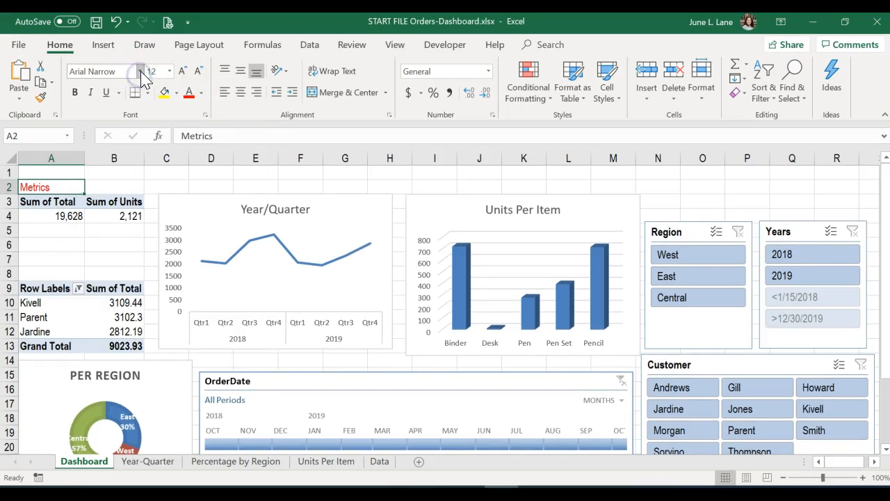
pyautogui.click(76, 95)
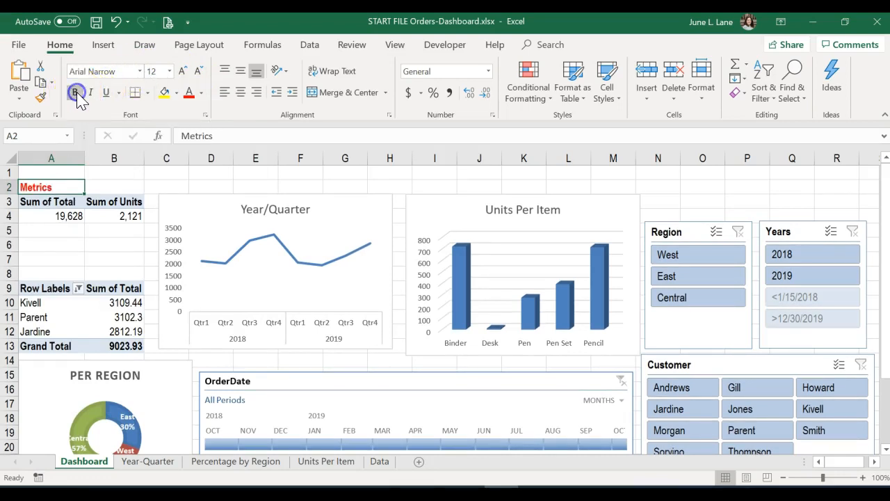
pyautogui.click(183, 71)
pyautogui.click(183, 70)
pyautogui.click(91, 93)
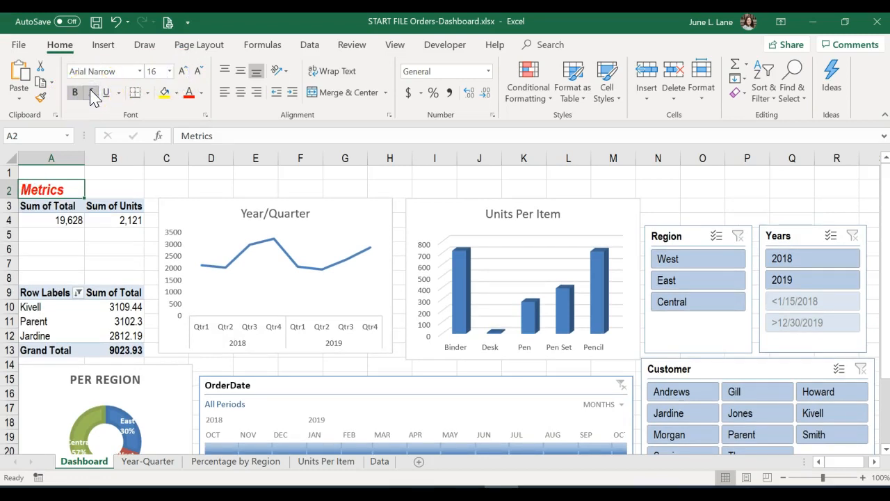
# Insert a blank column before column A as a margin for the dashboard.
pyautogui.click(784, 479)
pyautogui.click(783, 479)
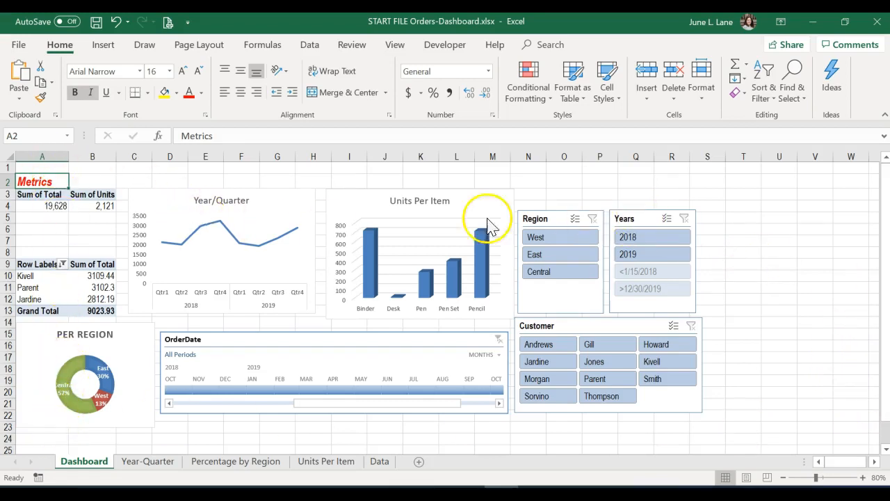
pyautogui.click(33, 156)
pyautogui.rightClick(33, 154)
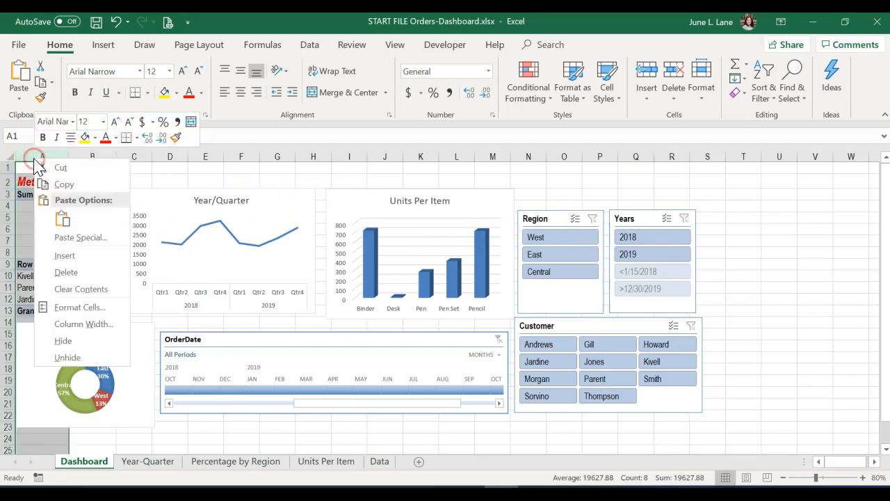
pyautogui.click(65, 255)
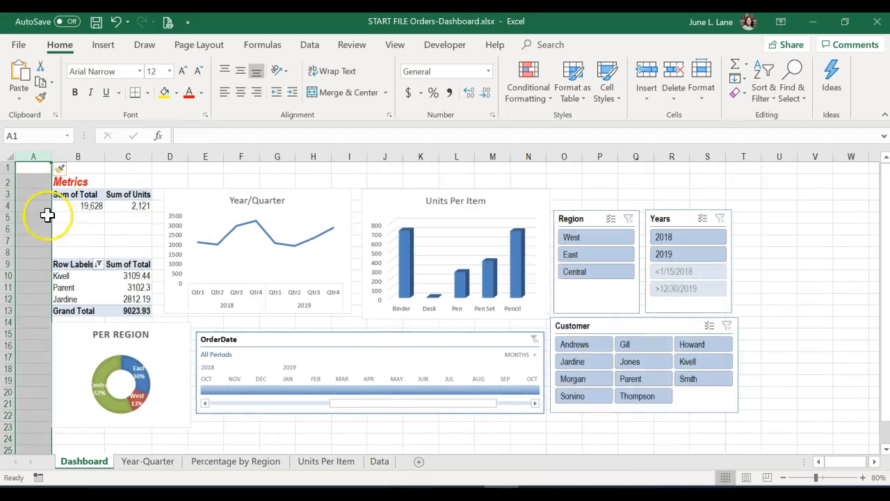
pyautogui.click(269, 438)
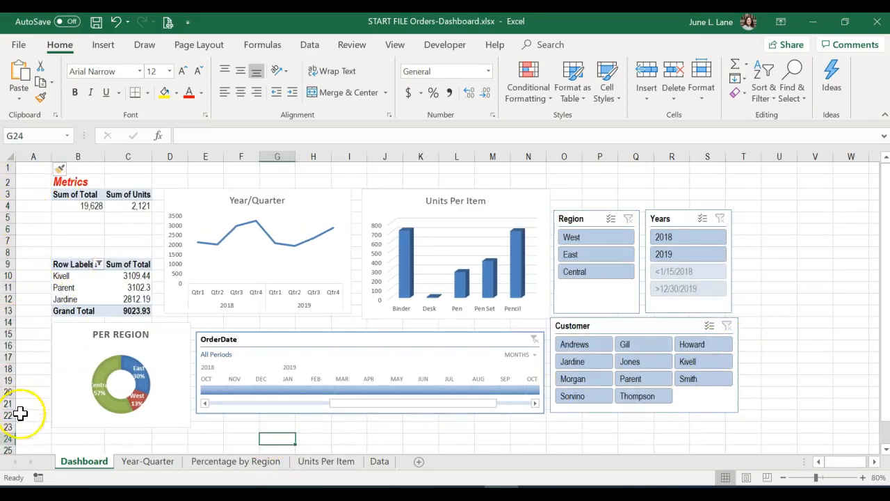
pyautogui.click(140, 370)
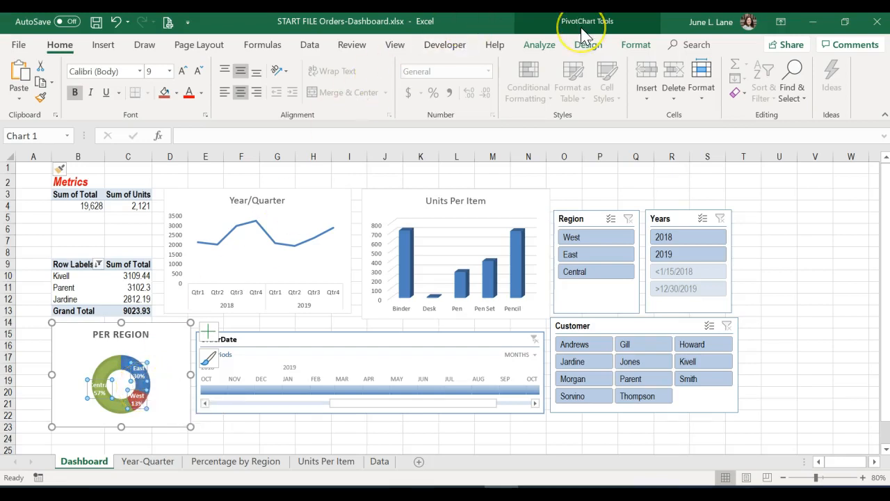
pyautogui.click(138, 362)
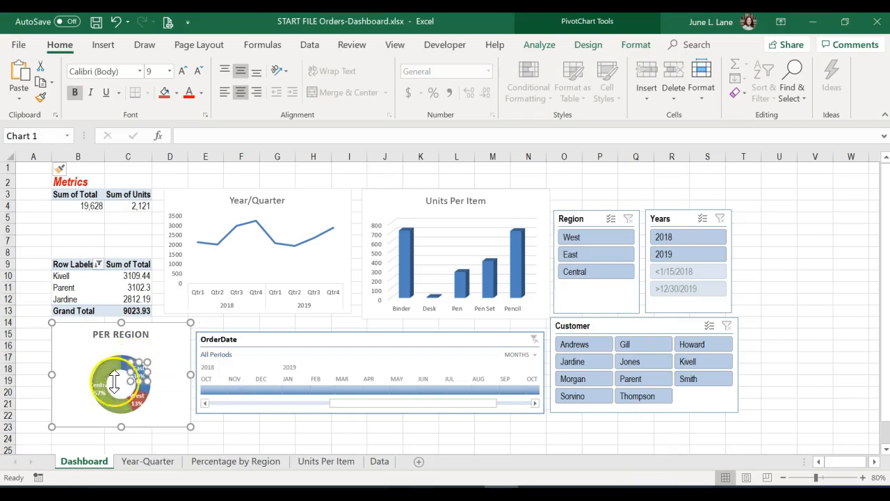
pyautogui.doubleClick(136, 402)
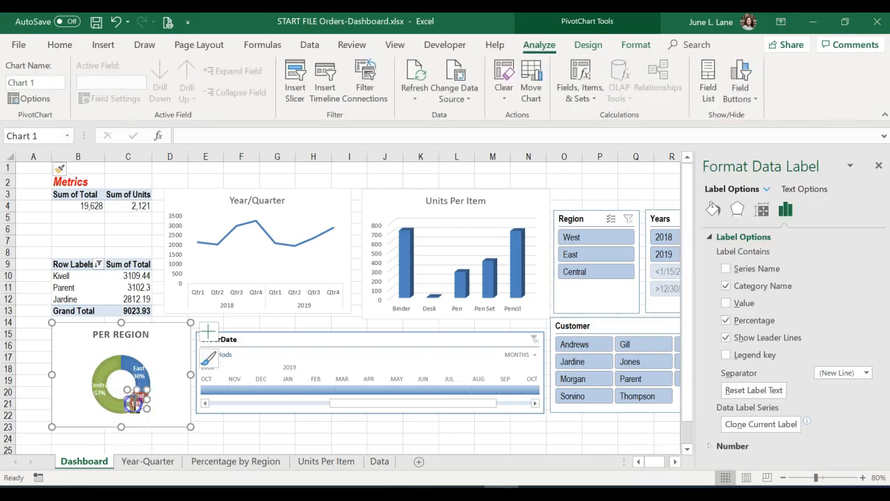
pyautogui.click(231, 427)
pyautogui.click(141, 375)
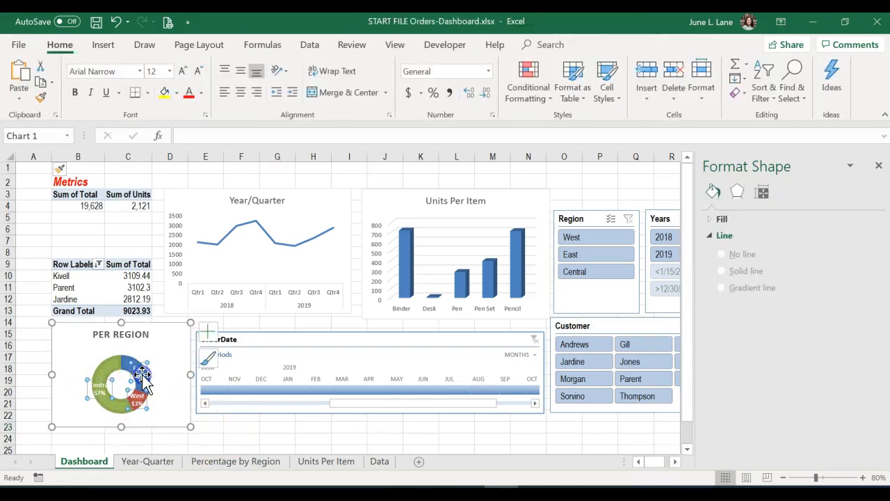
pyautogui.click(137, 362)
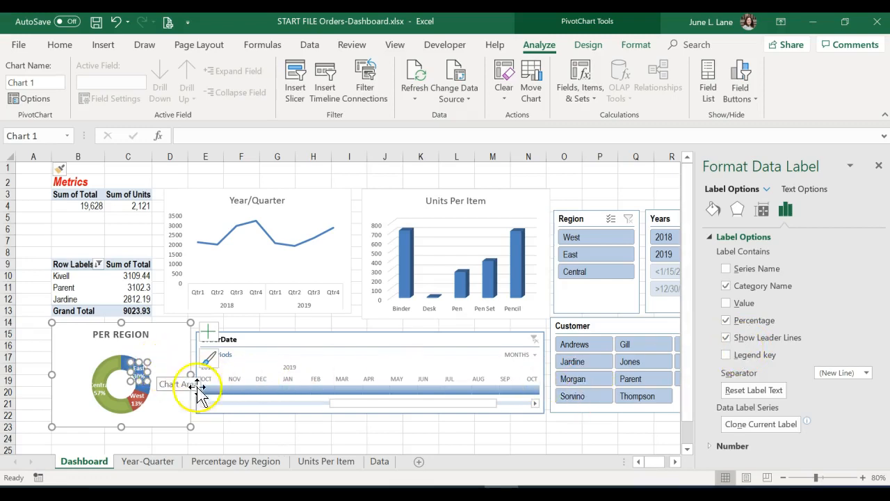
pyautogui.click(139, 400)
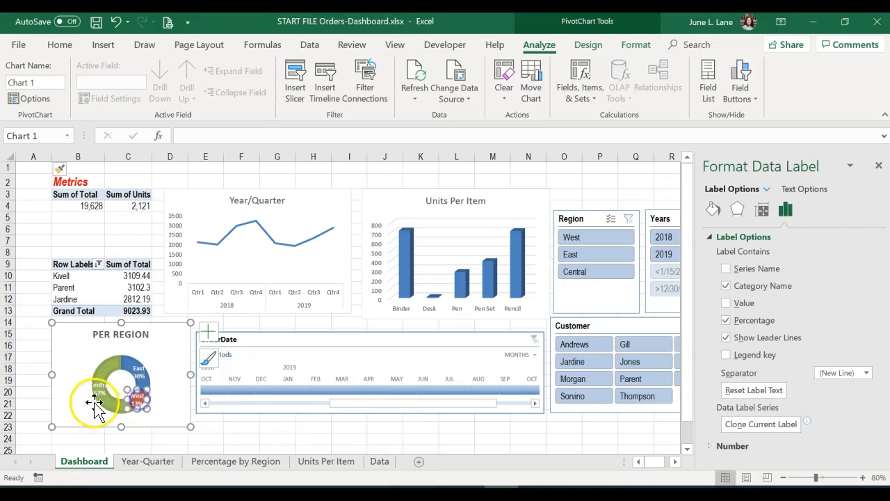
pyautogui.click(94, 390)
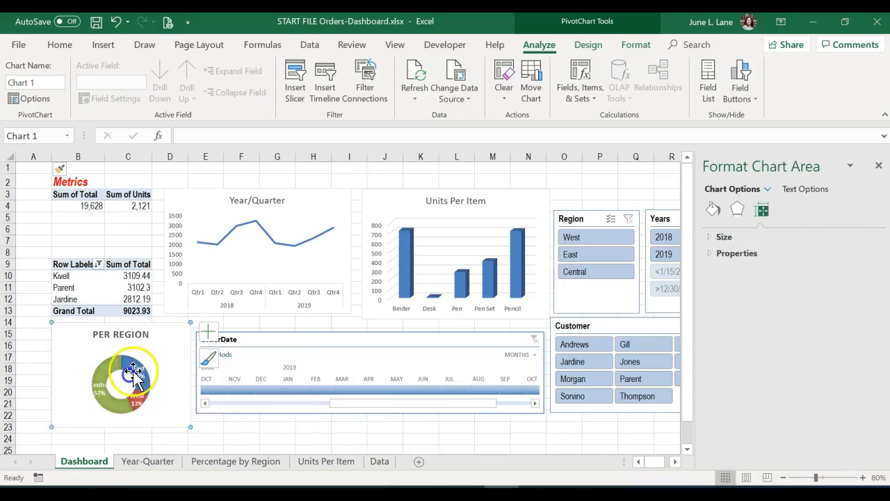
# Set all data labels of the PER REGION doughnut chart to black text at 10.5 pt.
pyautogui.click(140, 373)
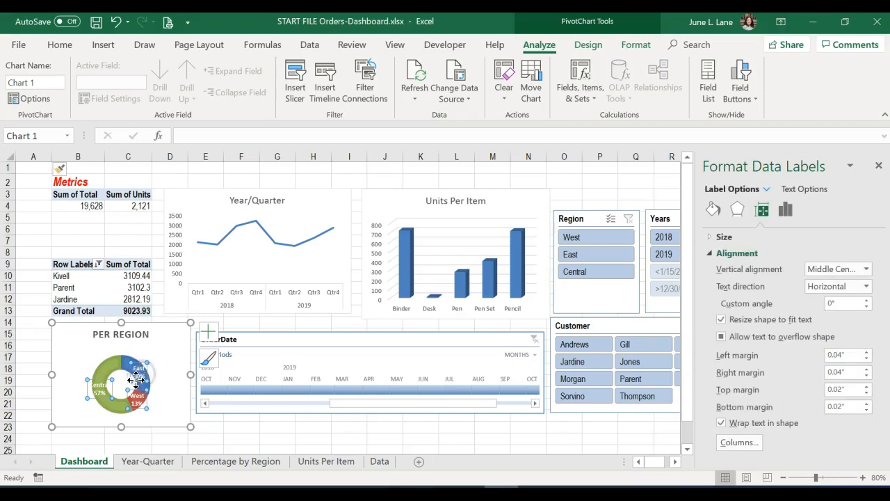
pyautogui.rightClick(139, 382)
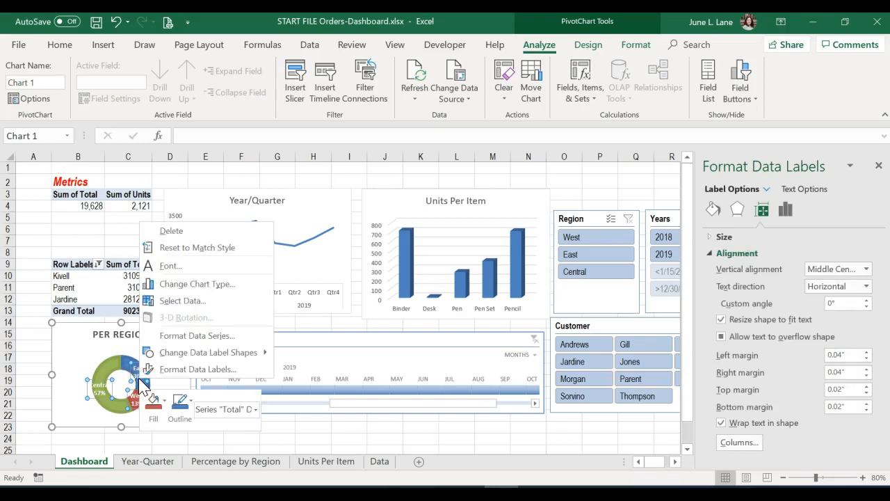
pyautogui.click(186, 353)
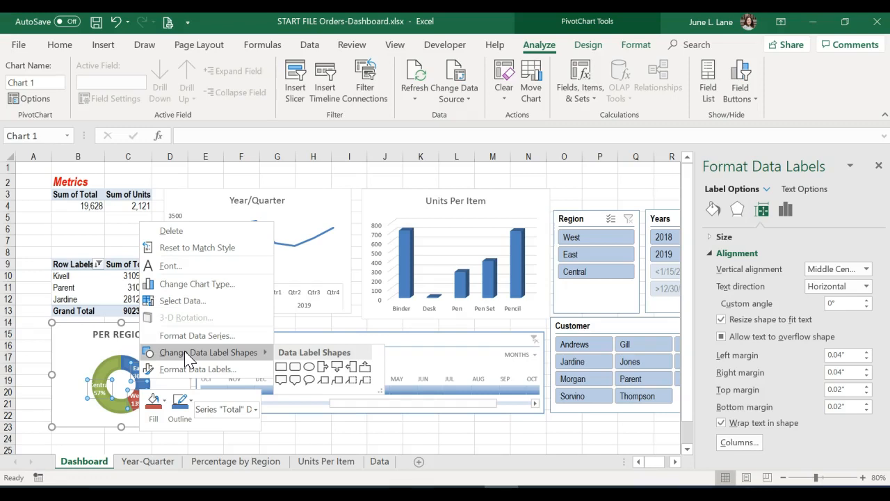
pyautogui.click(62, 46)
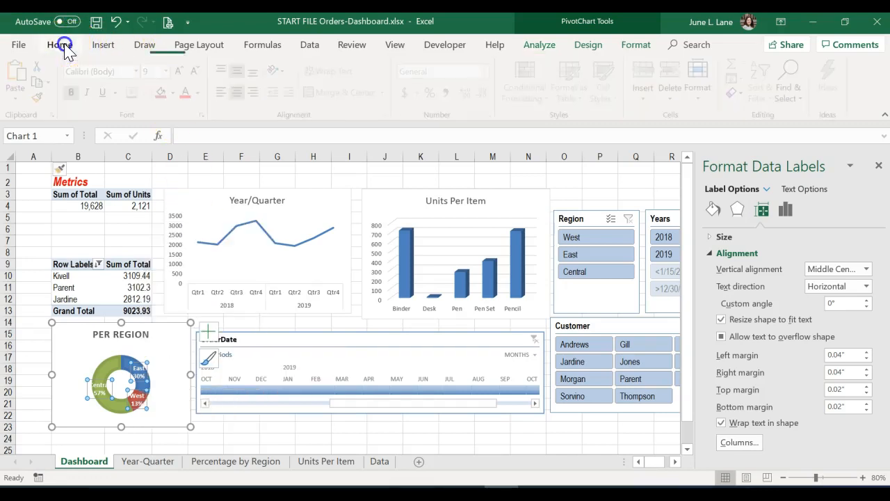
pyautogui.click(189, 96)
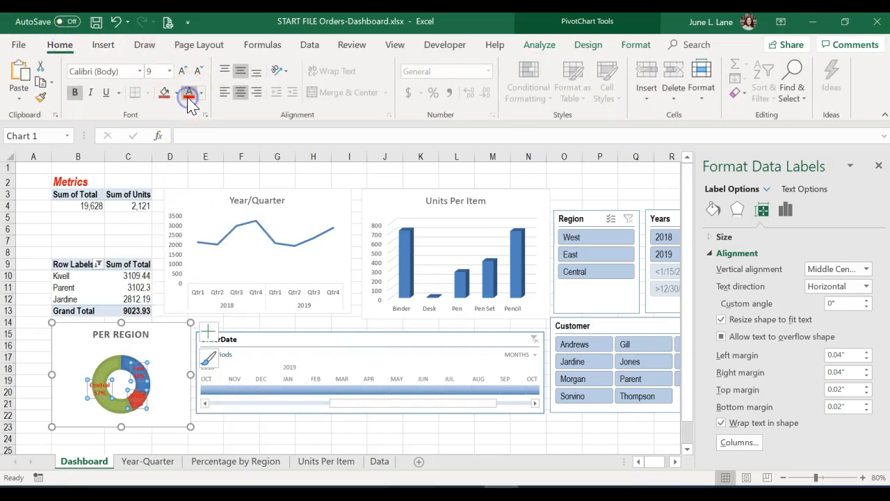
pyautogui.click(201, 93)
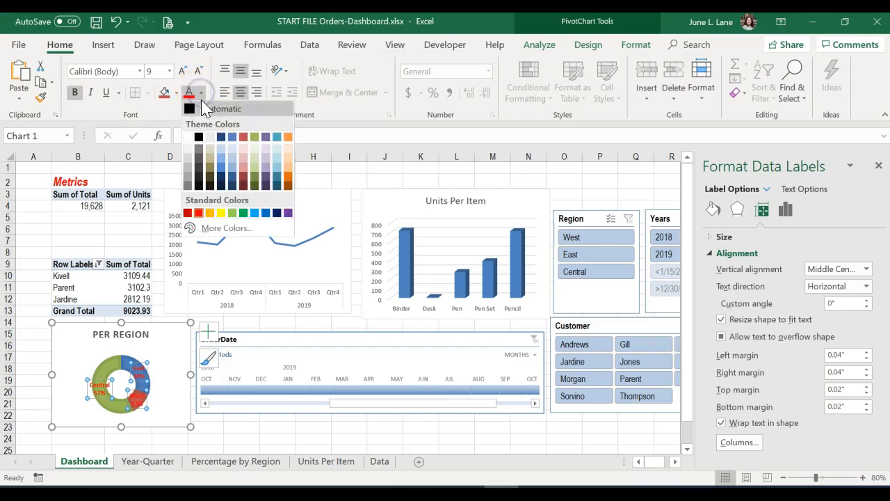
pyautogui.click(198, 138)
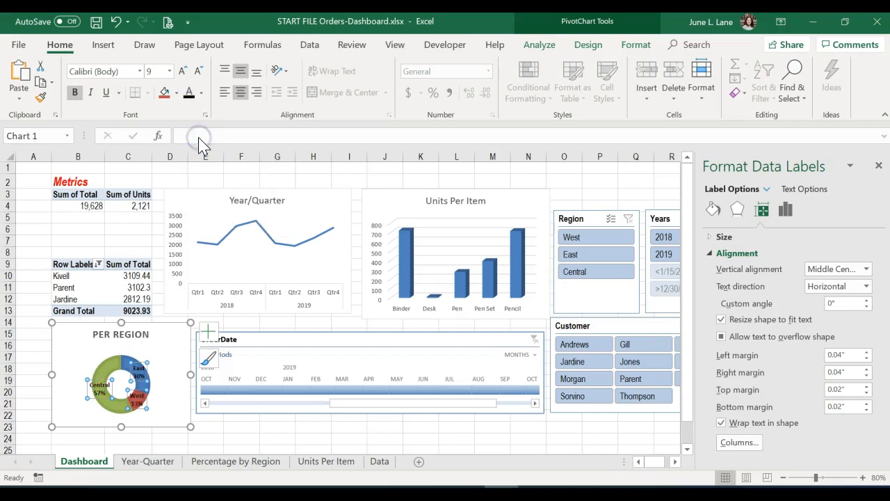
pyautogui.click(182, 72)
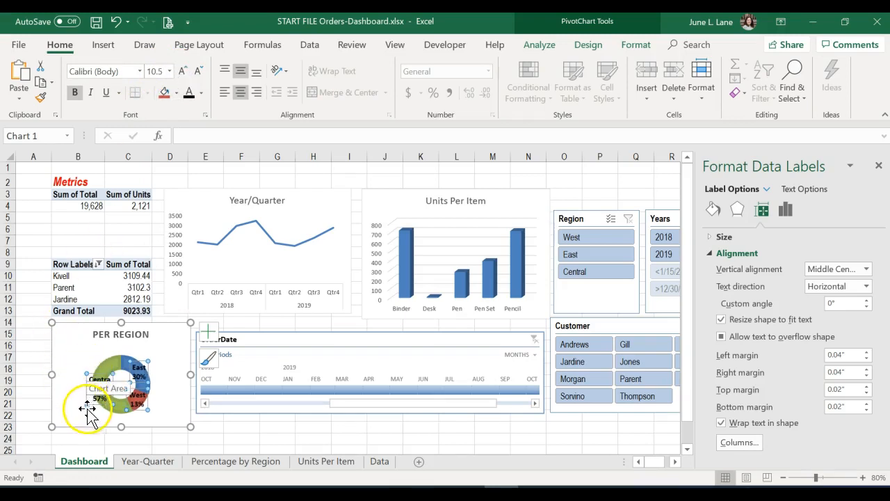
# Widen the Central data label in the PER REGION chart so the region name fits on one line.
pyautogui.click(149, 363)
pyautogui.click(100, 380)
pyautogui.moveTo(89, 390); pyautogui.dragTo(80, 393)
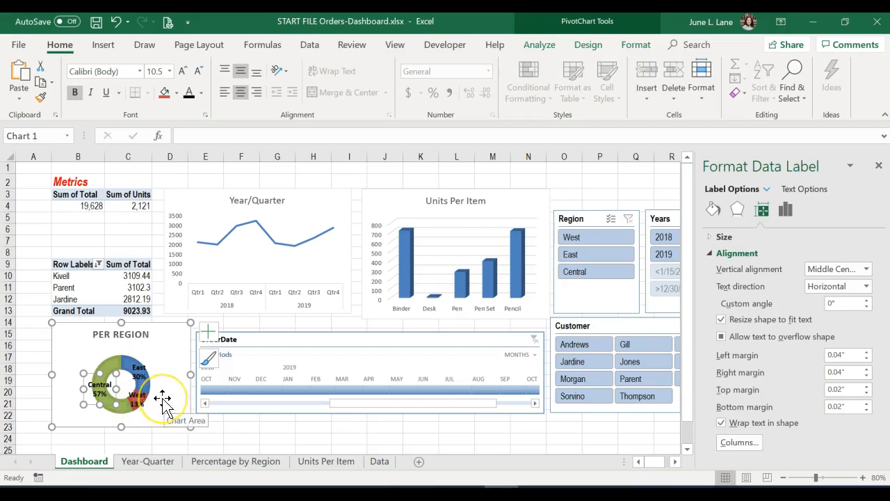
# Enlarge the Metrics heading to 20 pt and widen column B slightly so the Row Labels header clears its filter arrow.
pyautogui.click(221, 430)
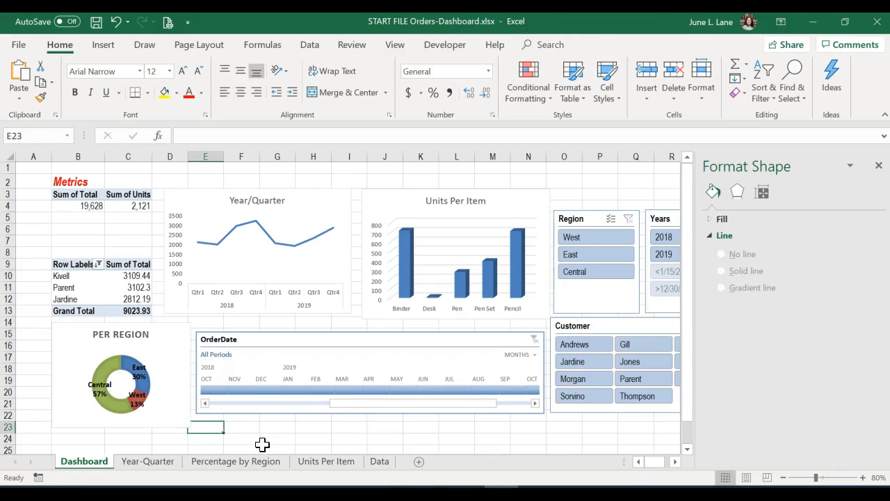
pyautogui.click(78, 182)
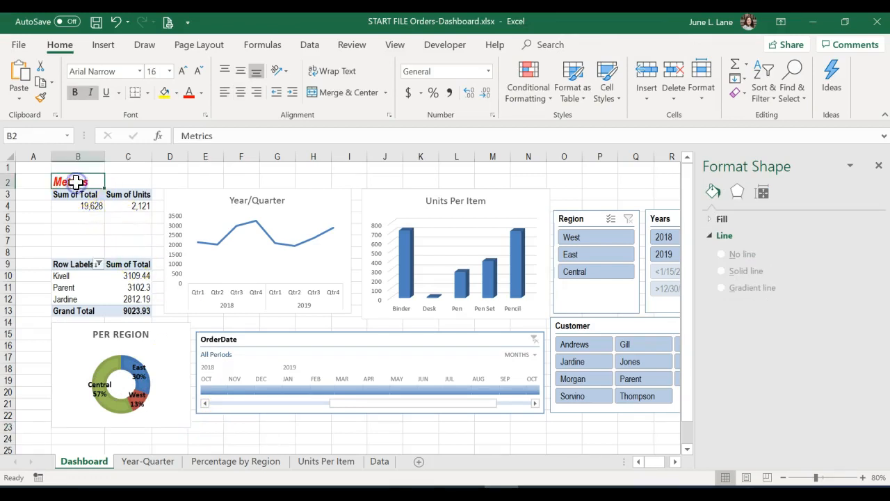
pyautogui.click(180, 71)
pyautogui.click(180, 71)
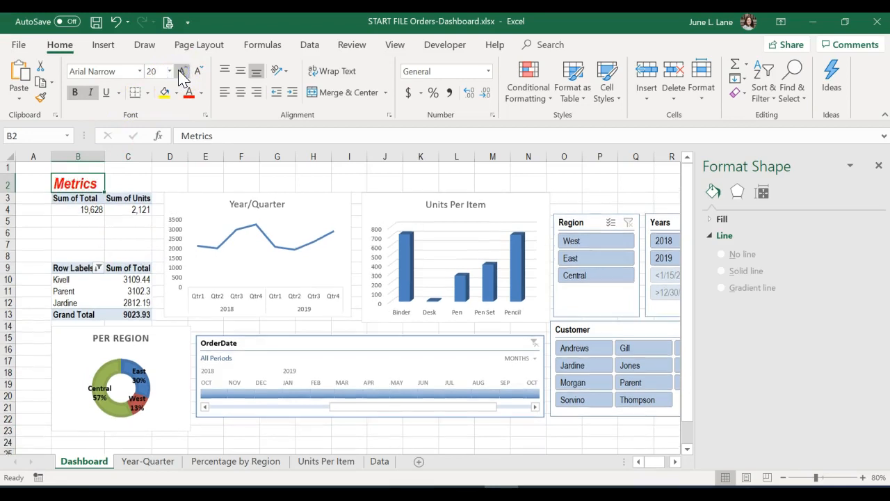
pyautogui.click(280, 442)
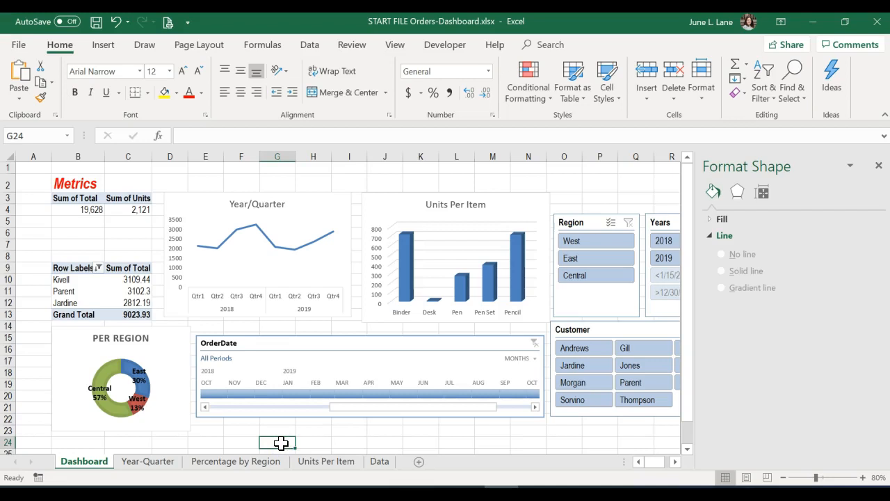
pyautogui.moveTo(104, 156); pyautogui.dragTo(111, 155)
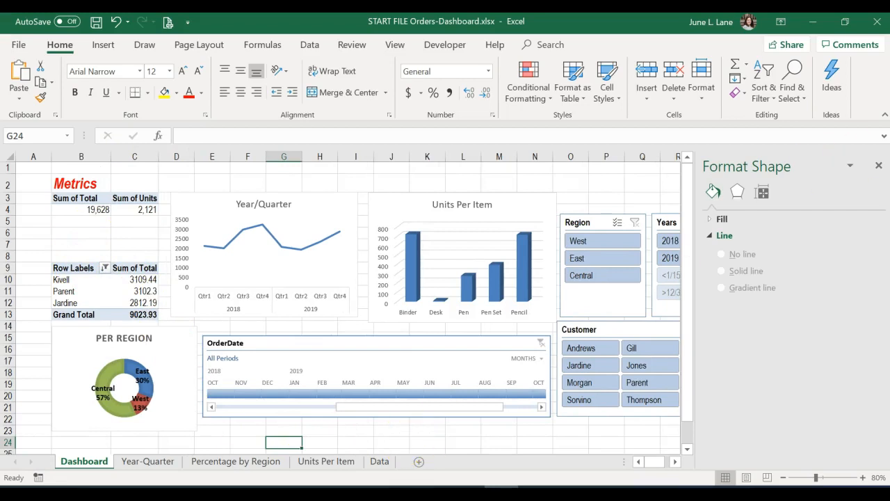
# Close the formatting pane and hide the formula bar, headings and gridlines on the Dashboard sheet.
pyautogui.click(879, 166)
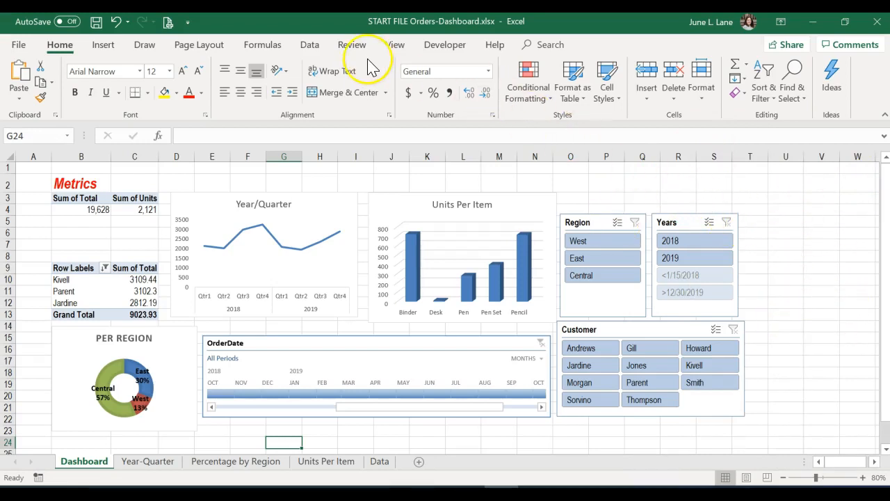
pyautogui.click(395, 45)
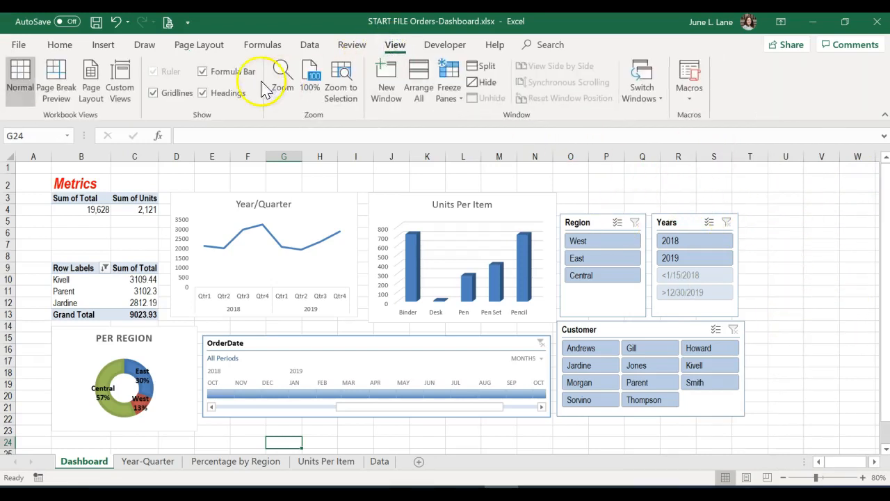
pyautogui.click(203, 72)
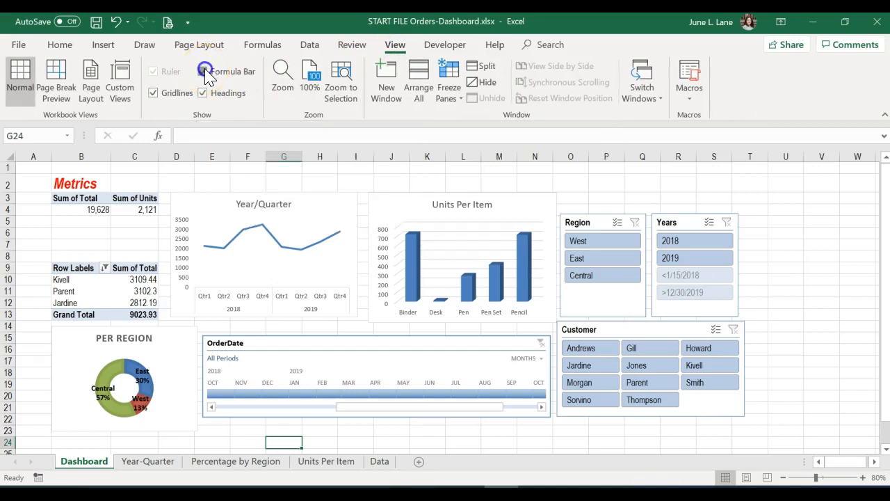
pyautogui.click(203, 93)
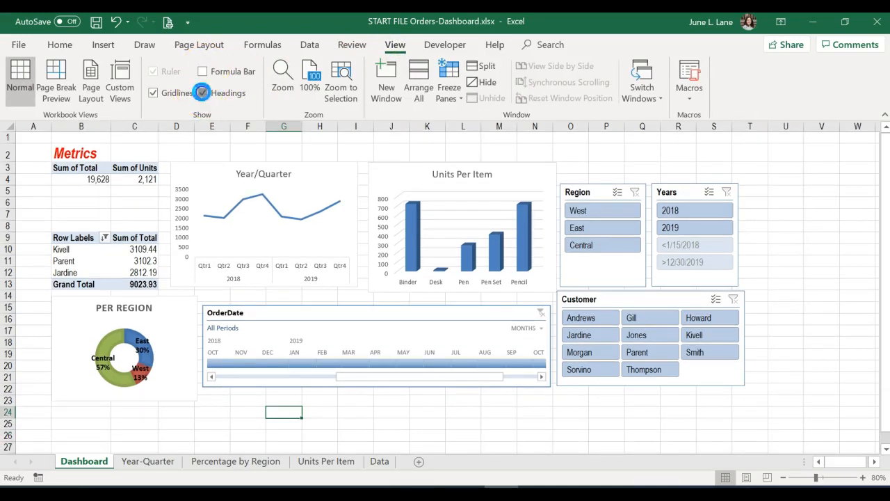
pyautogui.click(154, 93)
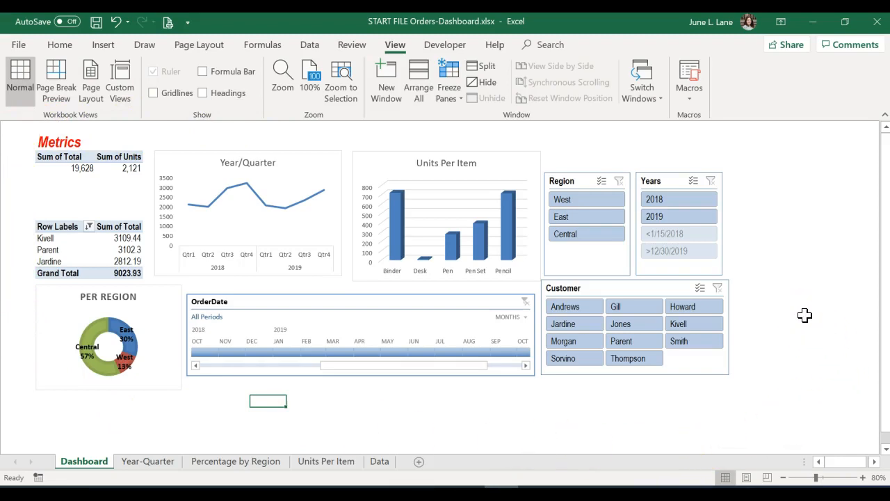
pyautogui.scroll(-2, 804, 315)
pyautogui.scroll(2, 804, 315)
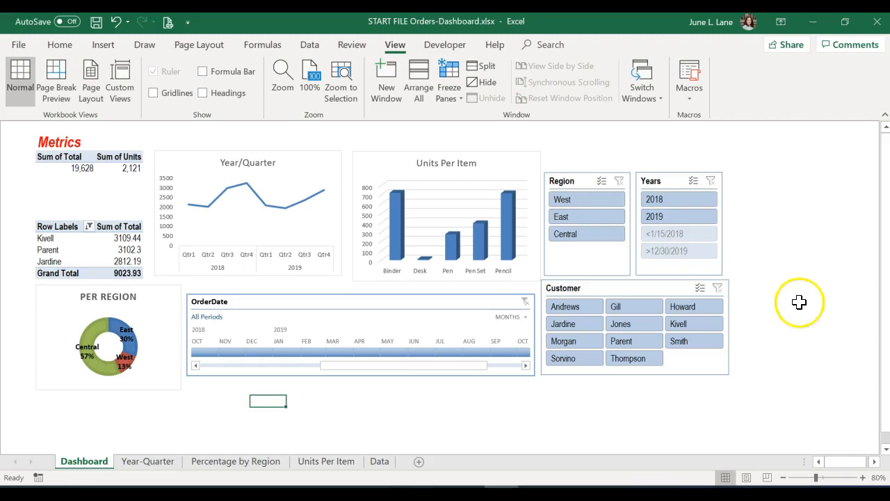
# Filter the dashboard with the slicers to year 2018, trying the West region before selecting East.
pyautogui.click(676, 199)
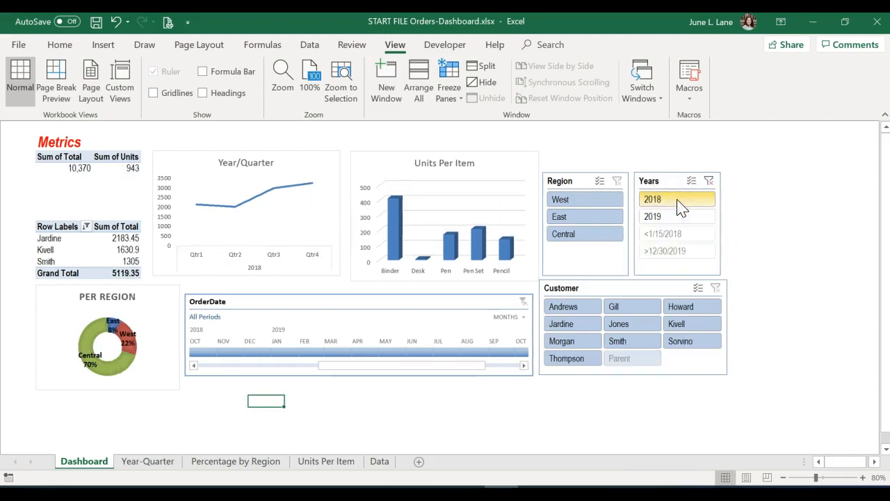
pyautogui.click(595, 201)
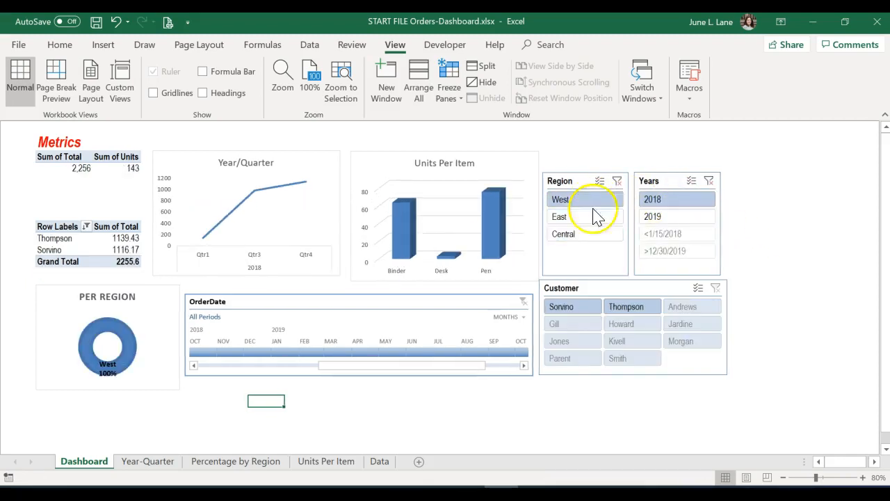
pyautogui.click(594, 219)
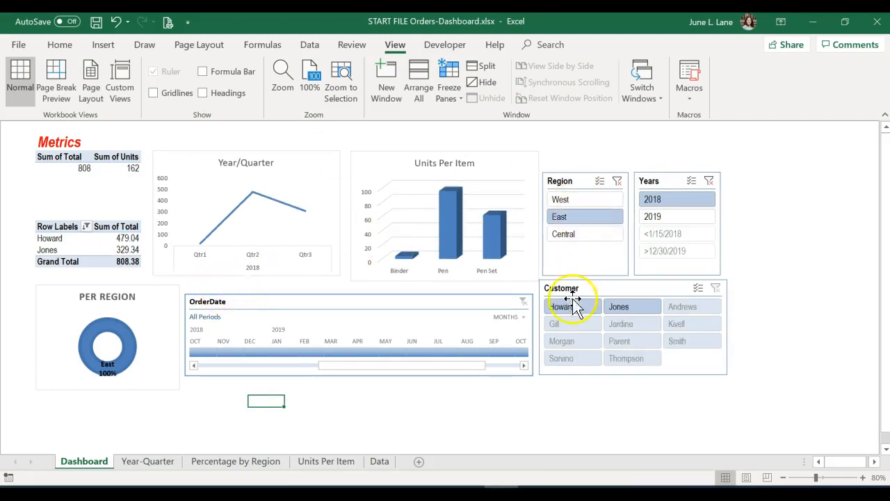
# Look through the Data, Units Per Item, Percentage by Region and Year-Quarter sheets and return to the Dashboard sheet.
pyautogui.click(379, 461)
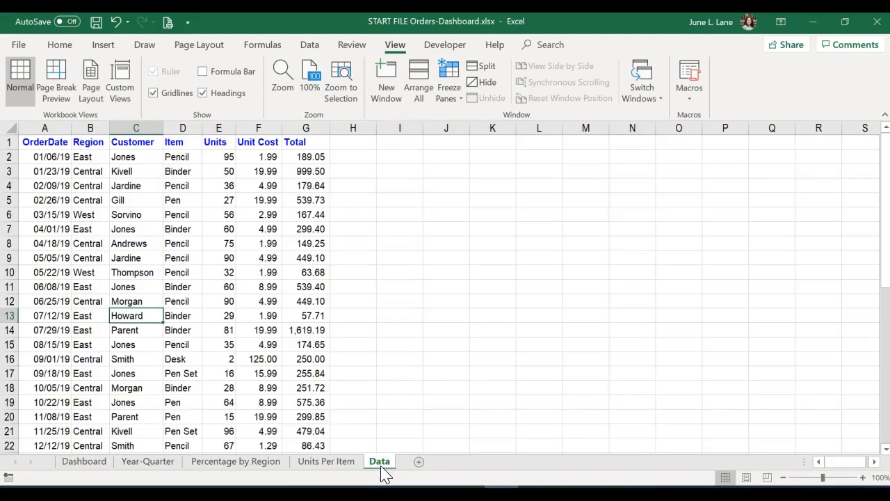
pyautogui.click(330, 468)
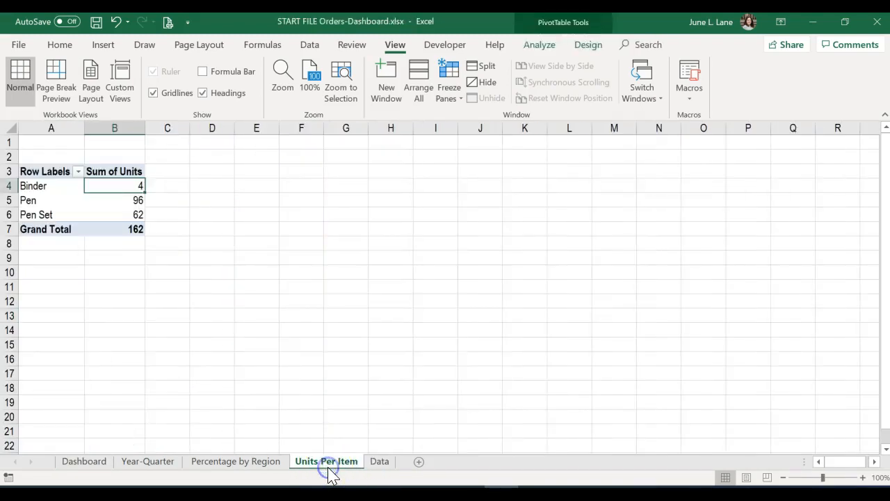
pyautogui.click(235, 465)
pyautogui.click(150, 464)
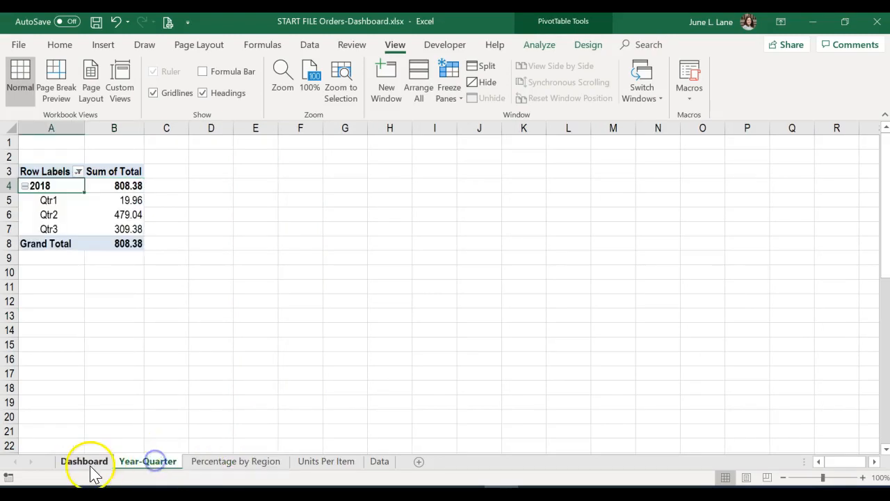
pyautogui.click(87, 464)
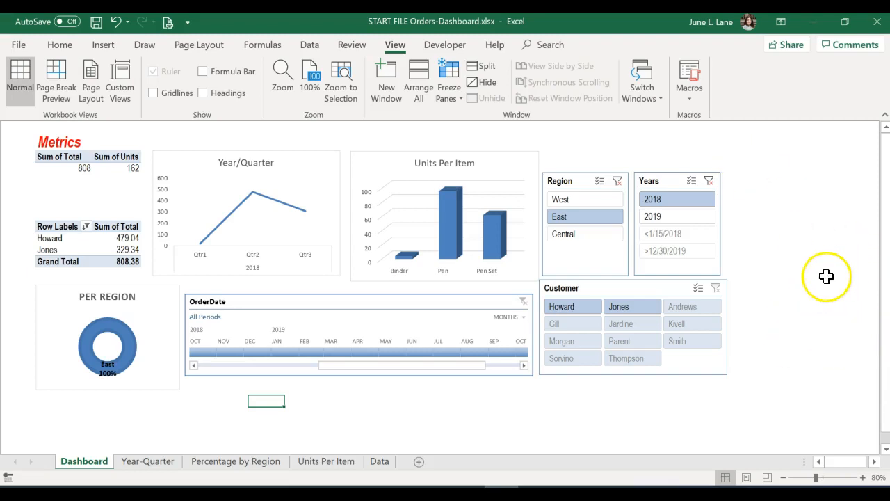
# Switch to Chrome to view the sample dashboard in the Orders - Building a Dashboard assignment, and return to the Excel workbook.
pyautogui.moveTo(397, 495)
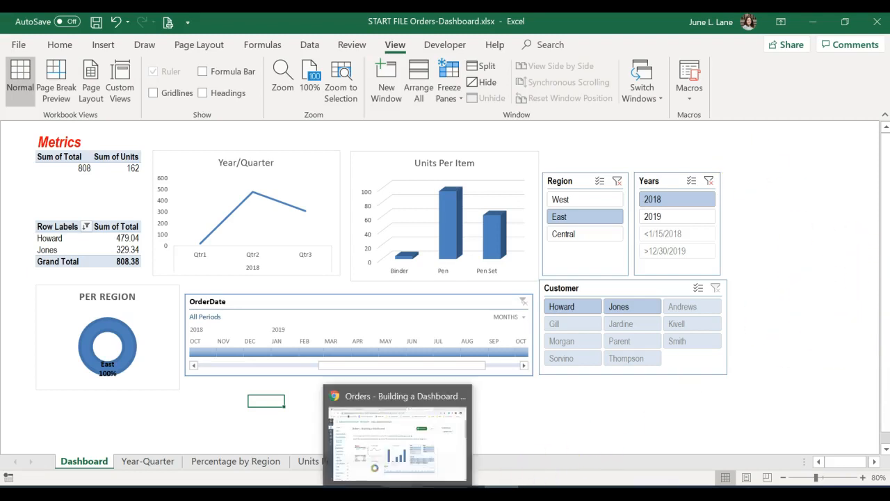
pyautogui.click(396, 424)
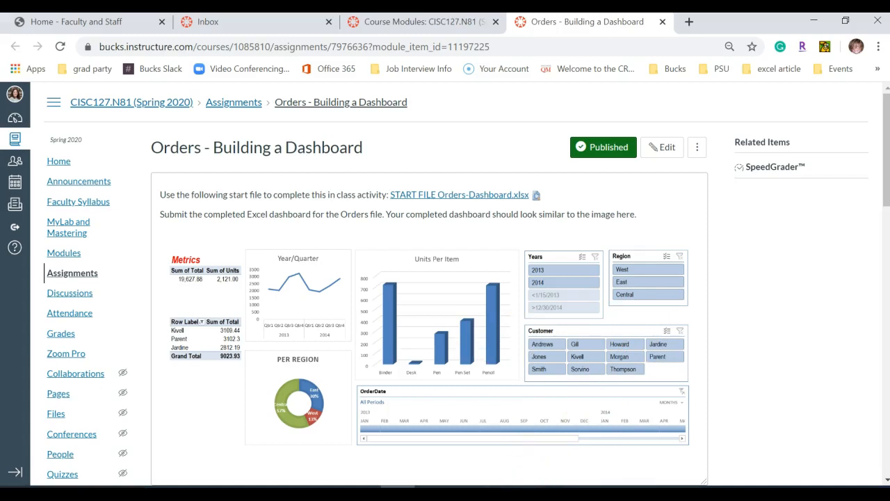
pyautogui.moveTo(501, 490)
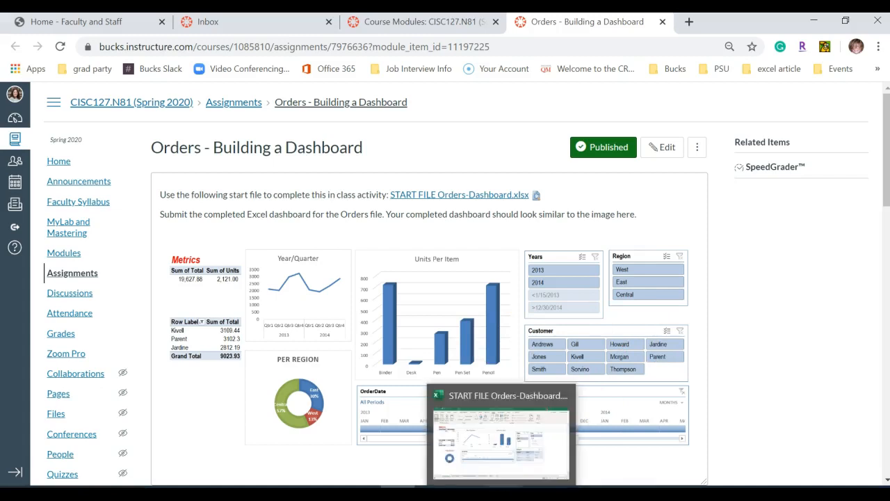
pyautogui.click(520, 461)
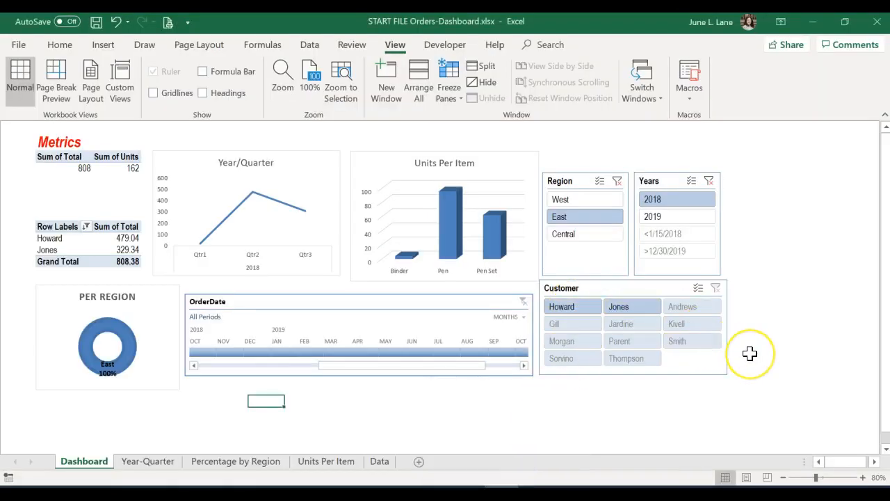